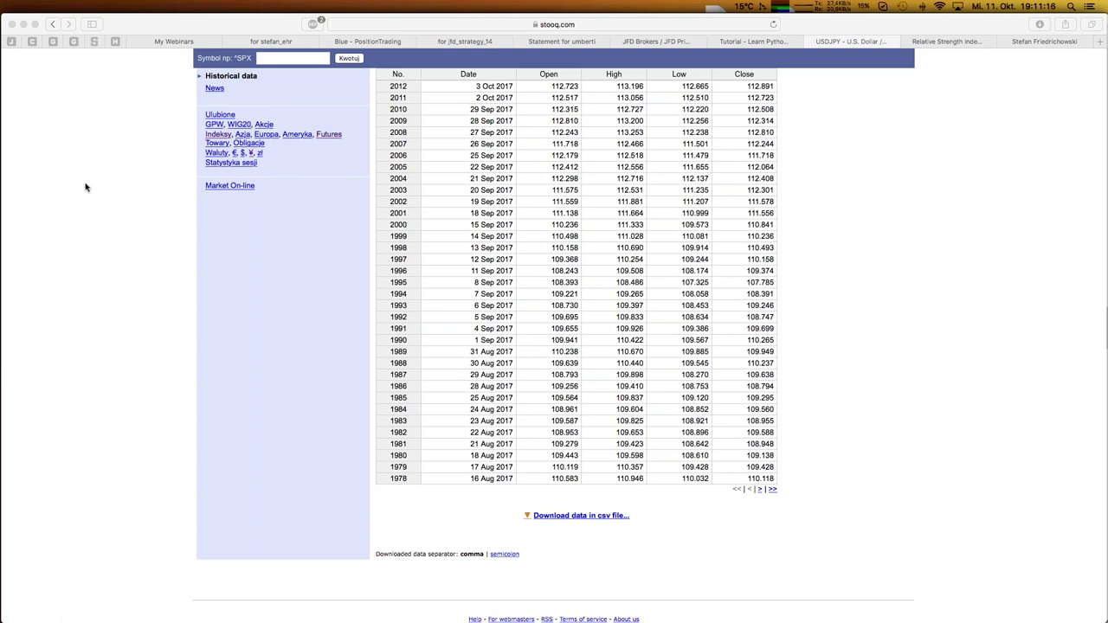
- Open usdjpy_d.csv from the Downloads folder in LibreOffice, accepting the preset text import options
mouse_move(19, 87)
click(21, 59)
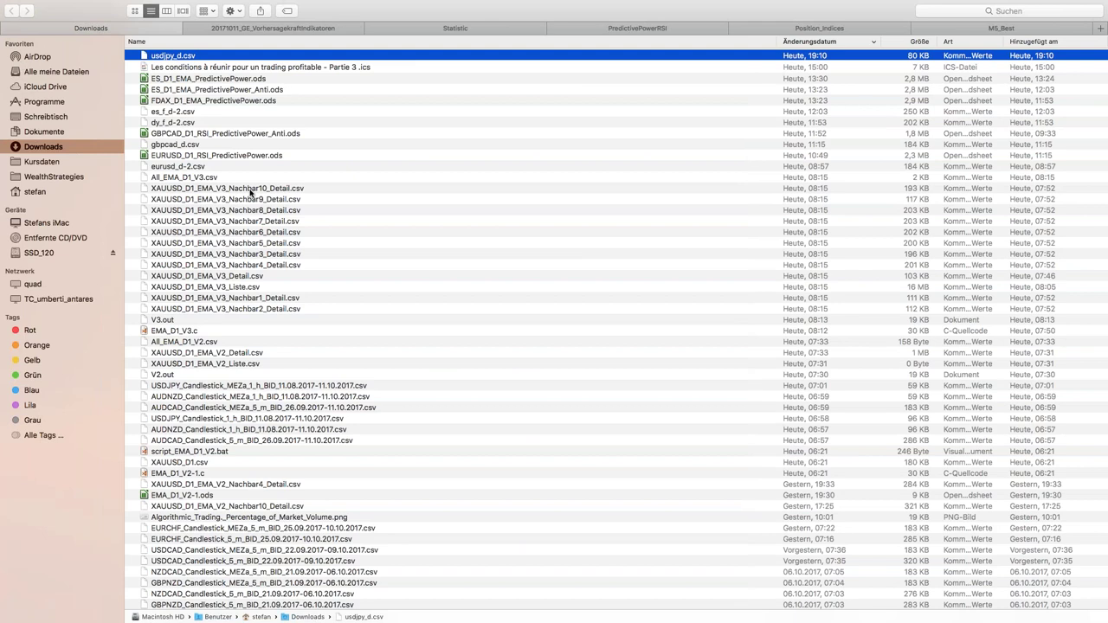
right_click(181, 59)
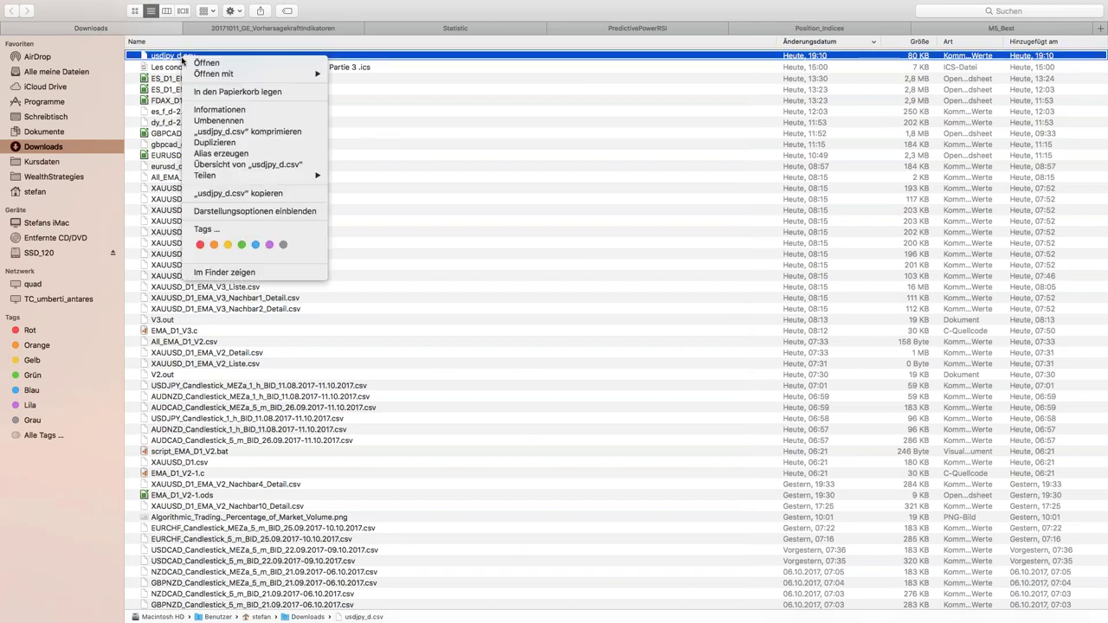
mouse_move(237, 77)
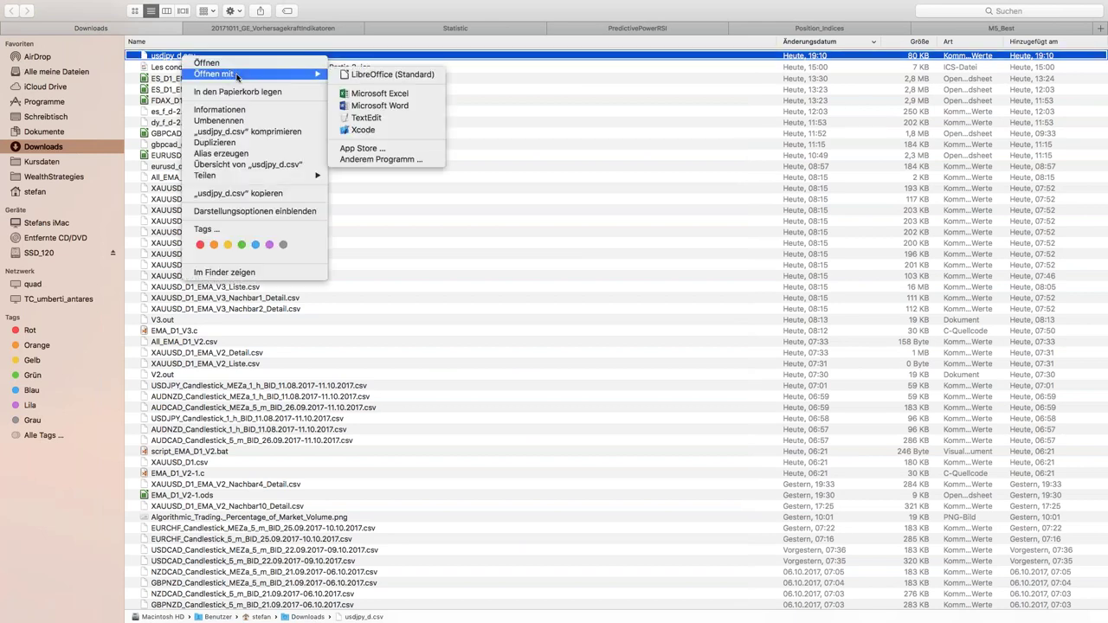
click(377, 77)
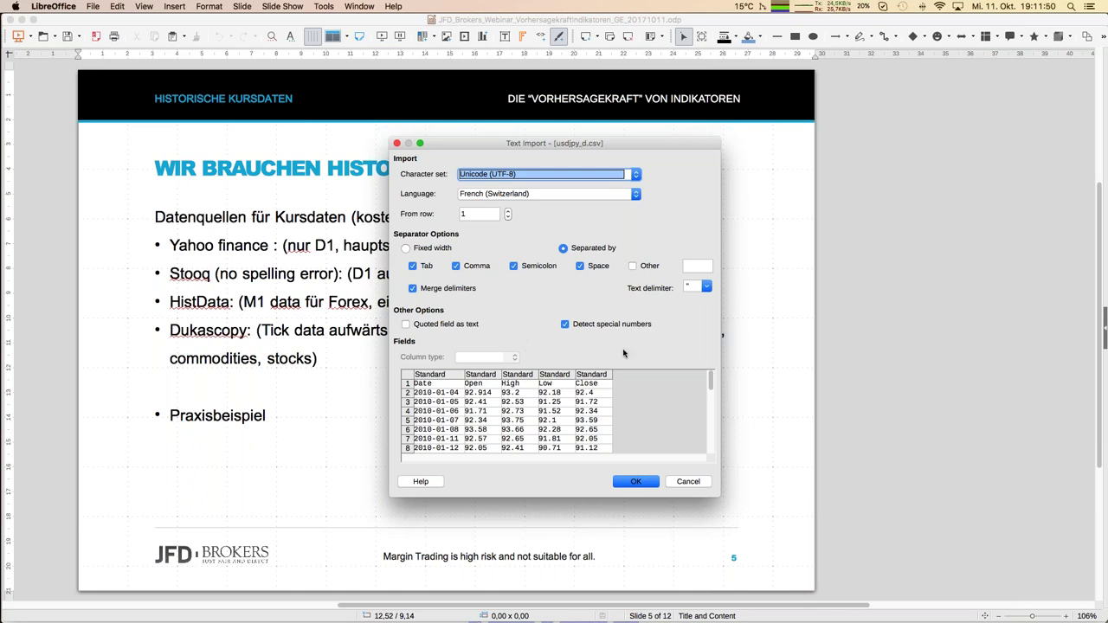
click(634, 483)
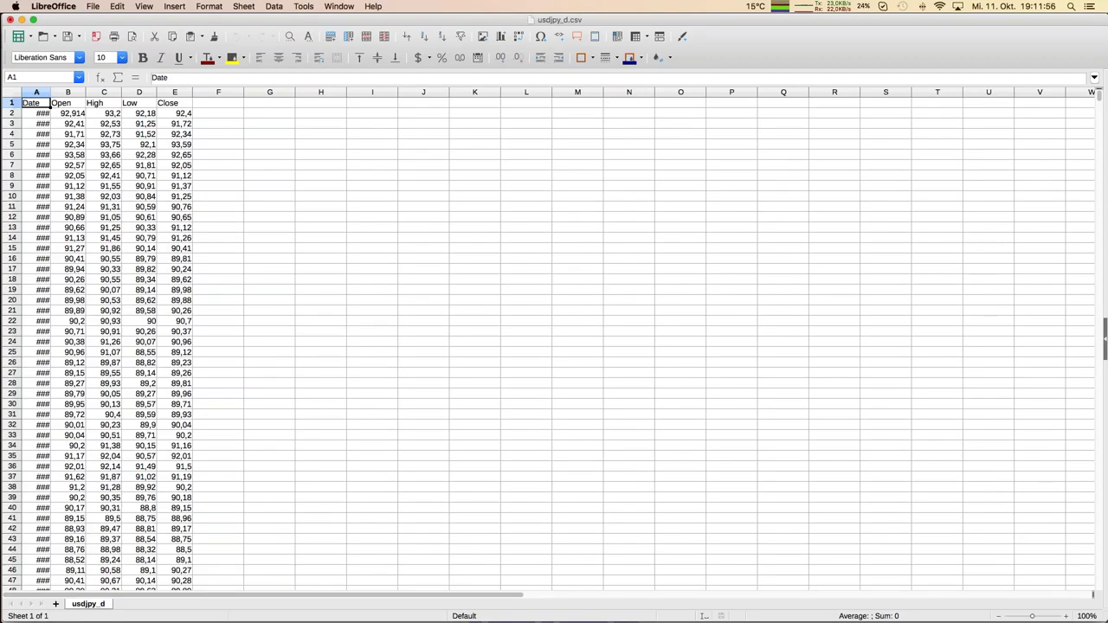
- Fit the Date column's width to its contents and go through row 7 from Date to Close
double_click(50, 92)
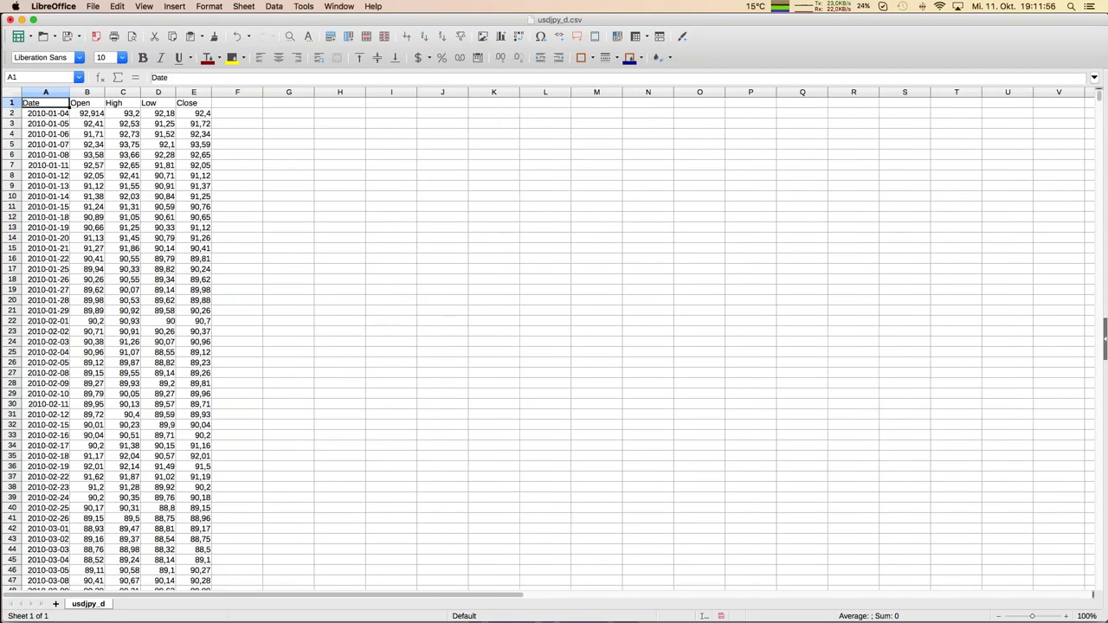
click(53, 168)
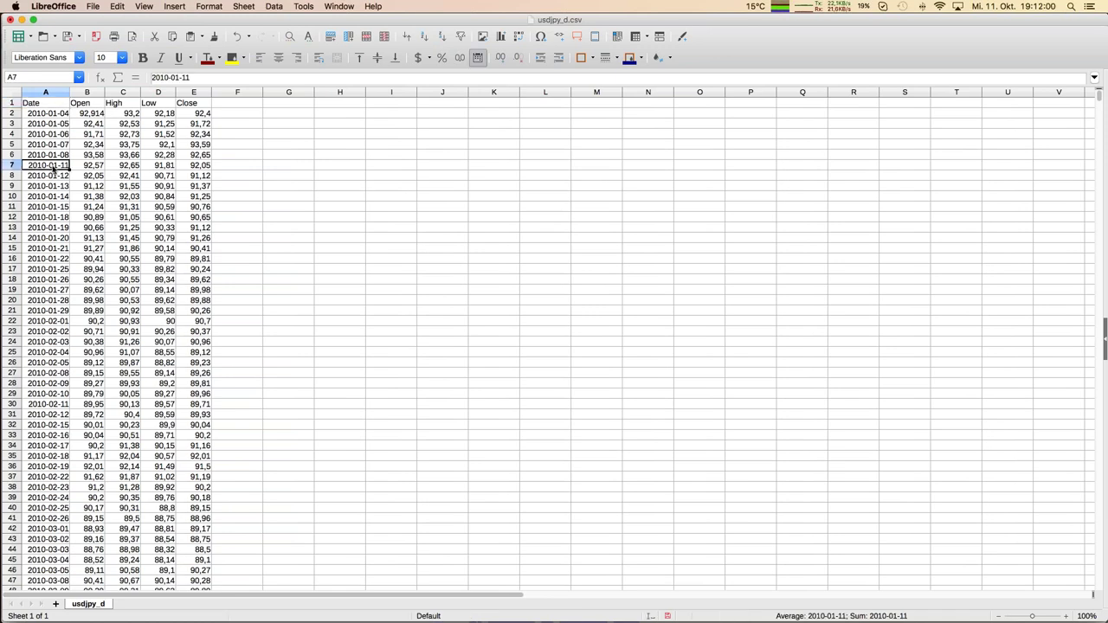
key(Right)
key(Right)
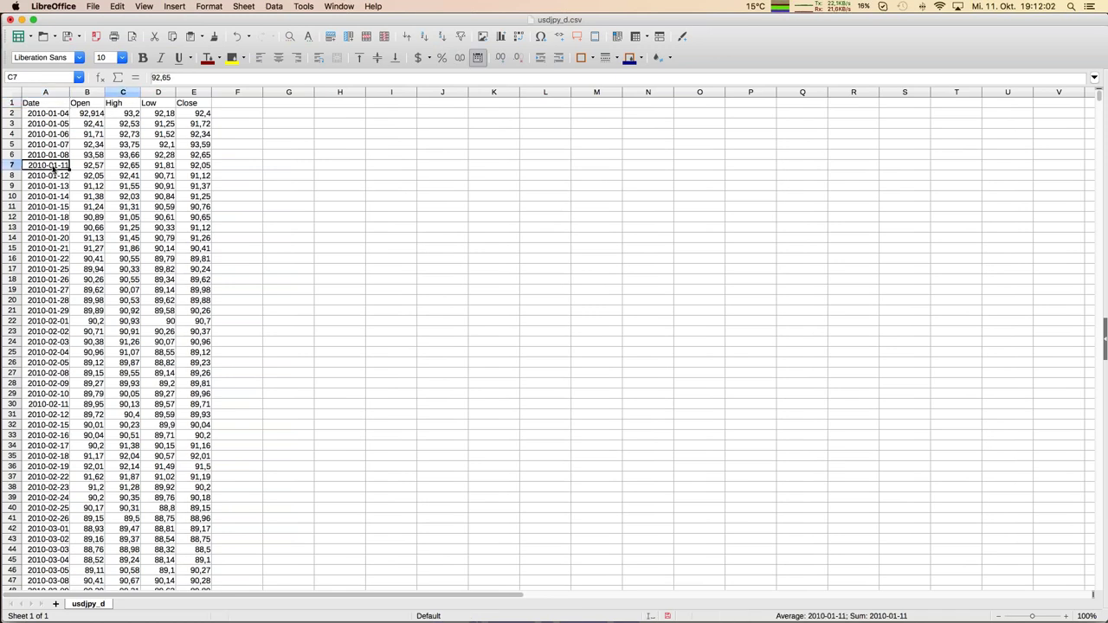
key(Right)
key(Right)
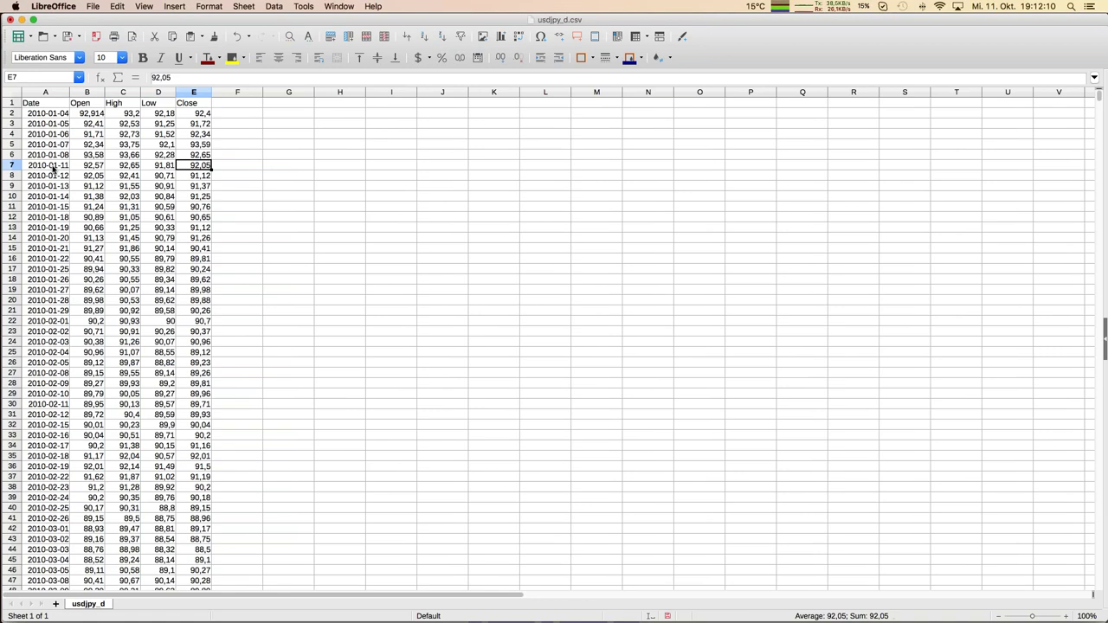
- Close the usdjpy_d.csv spreadsheet without saving and switch to a blank Excel workbook
key(super+w)
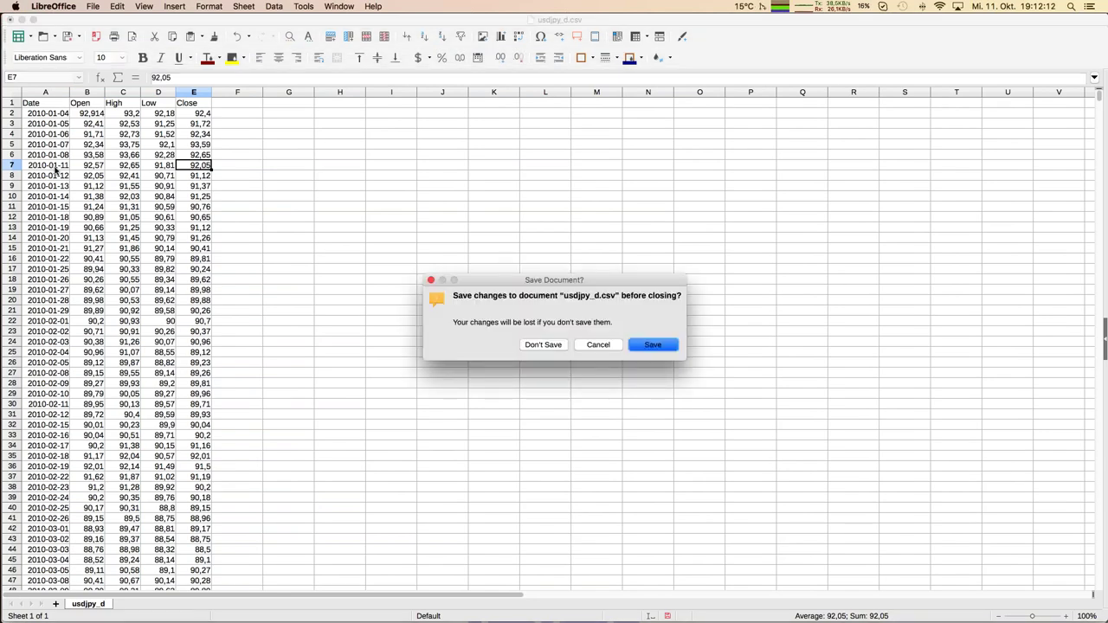
click(559, 347)
mouse_move(3, 424)
click(17, 439)
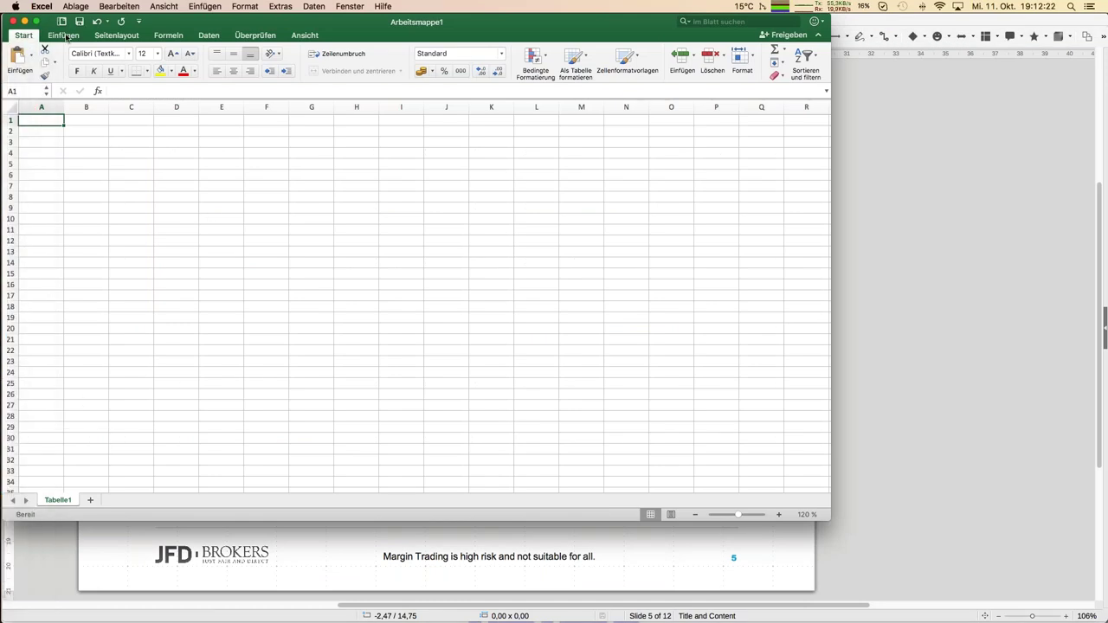
- Start a text data import of usdjpy_d.csv from the Downloads folder
click(63, 35)
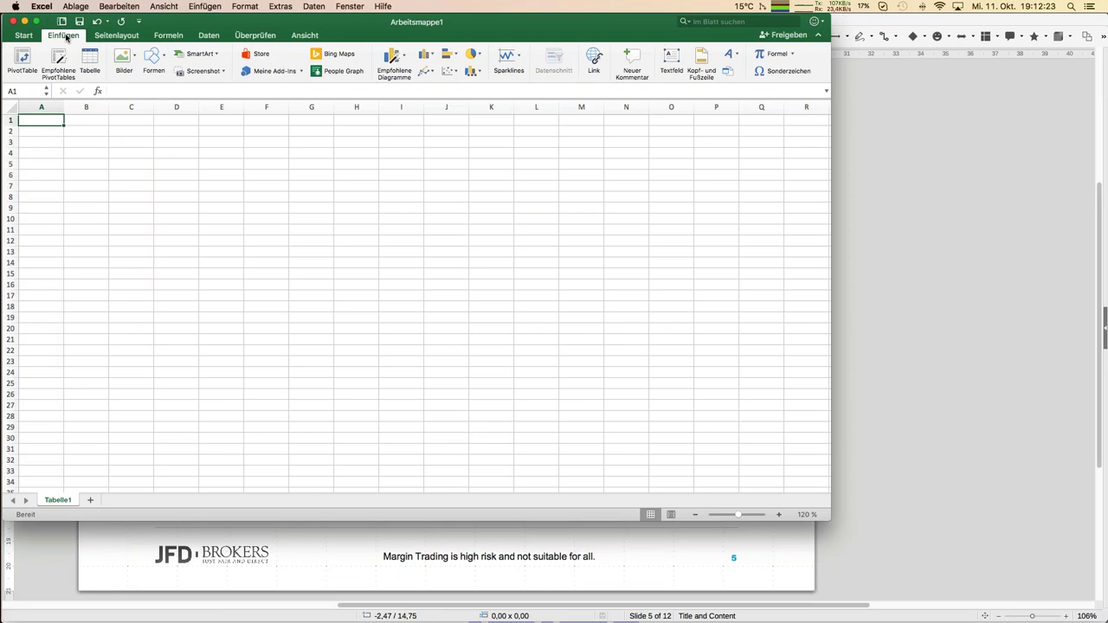
click(214, 39)
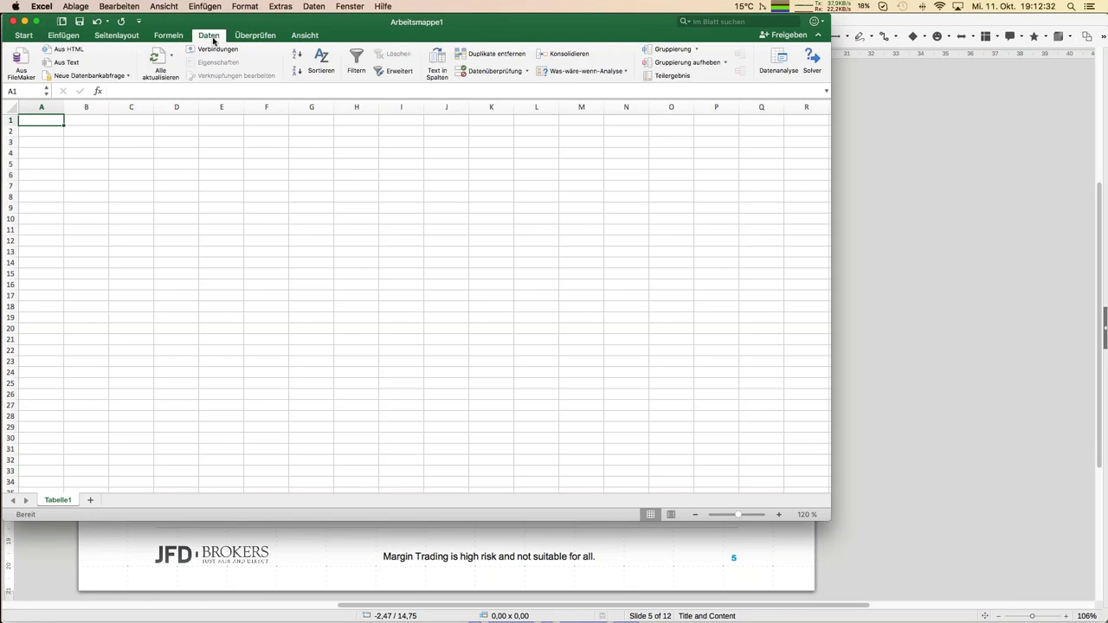
click(62, 65)
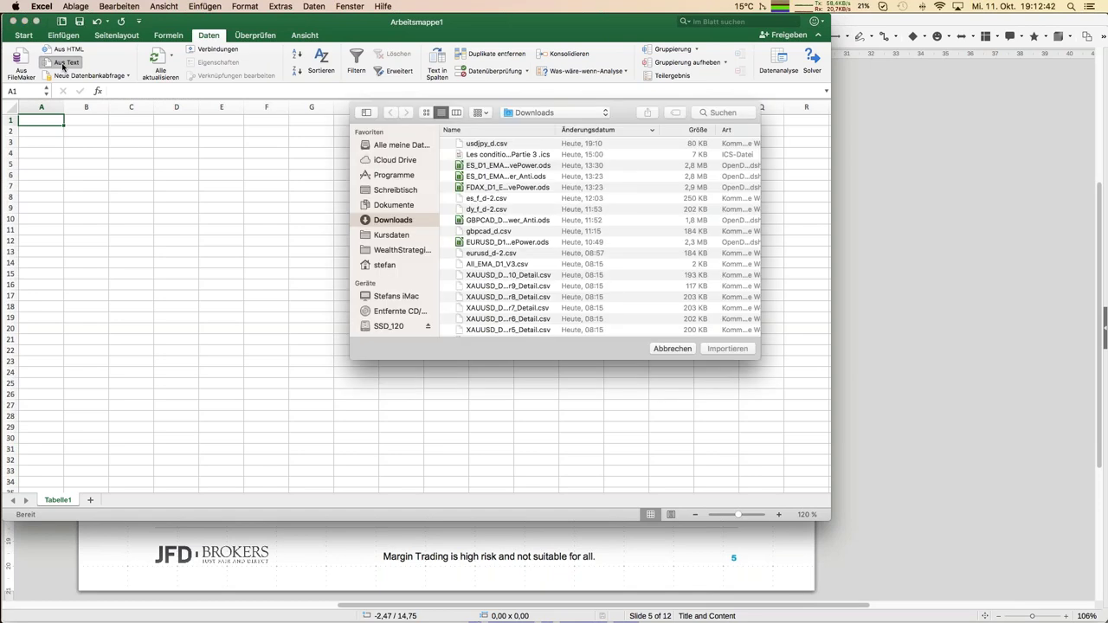
click(487, 145)
click(735, 350)
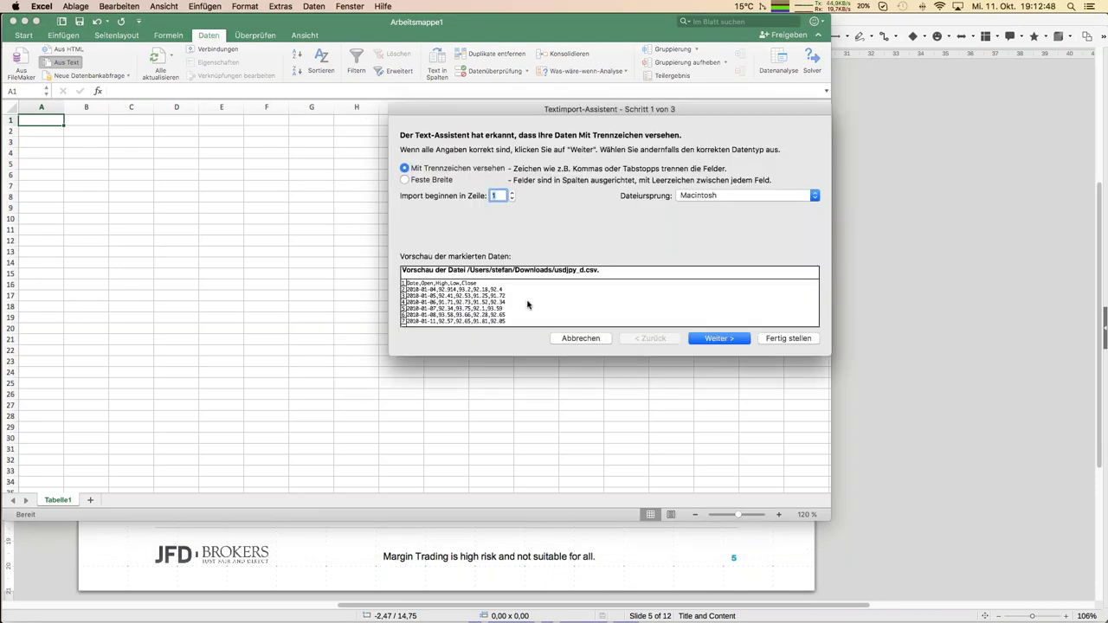
- Keep the delimited file type, add comma as a separator alongside tab, and continue to the column formats
drag(508, 113, 277, 131)
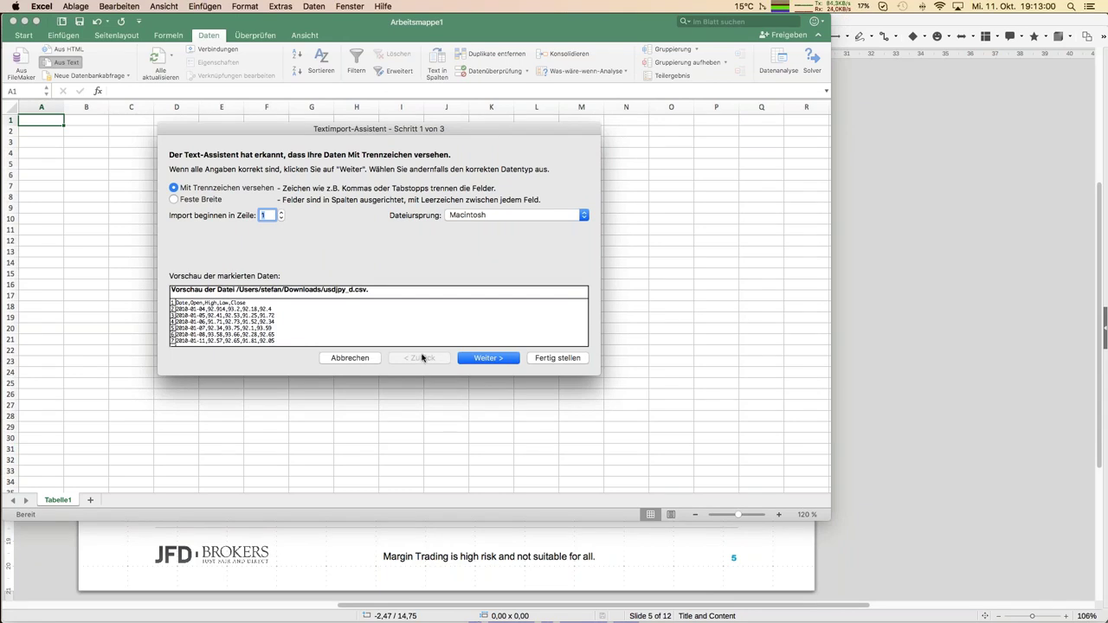
click(487, 360)
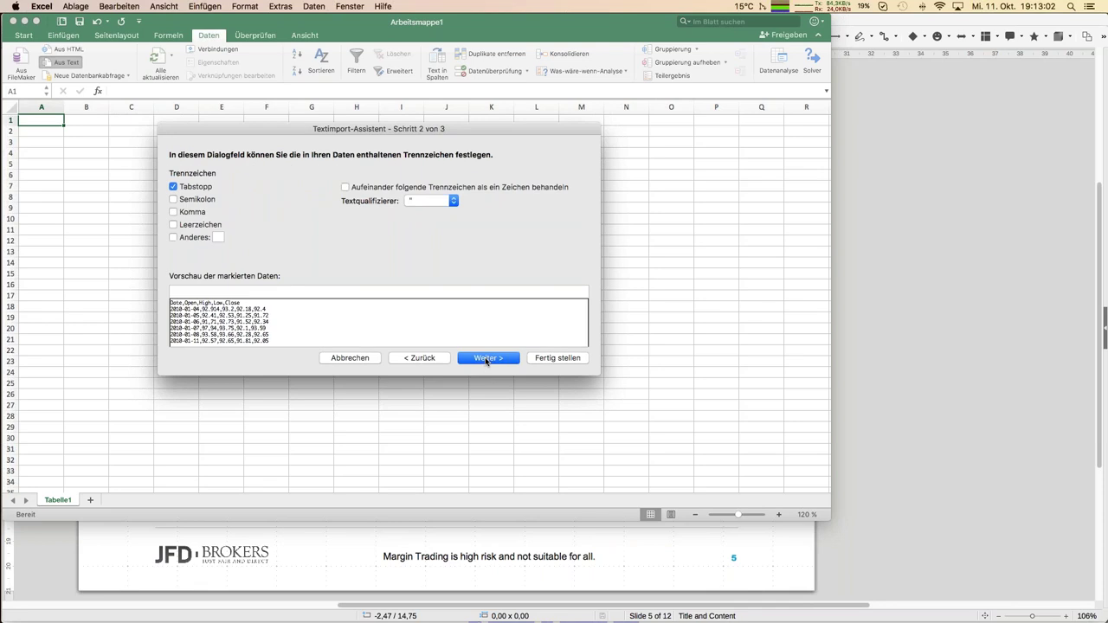
click(174, 212)
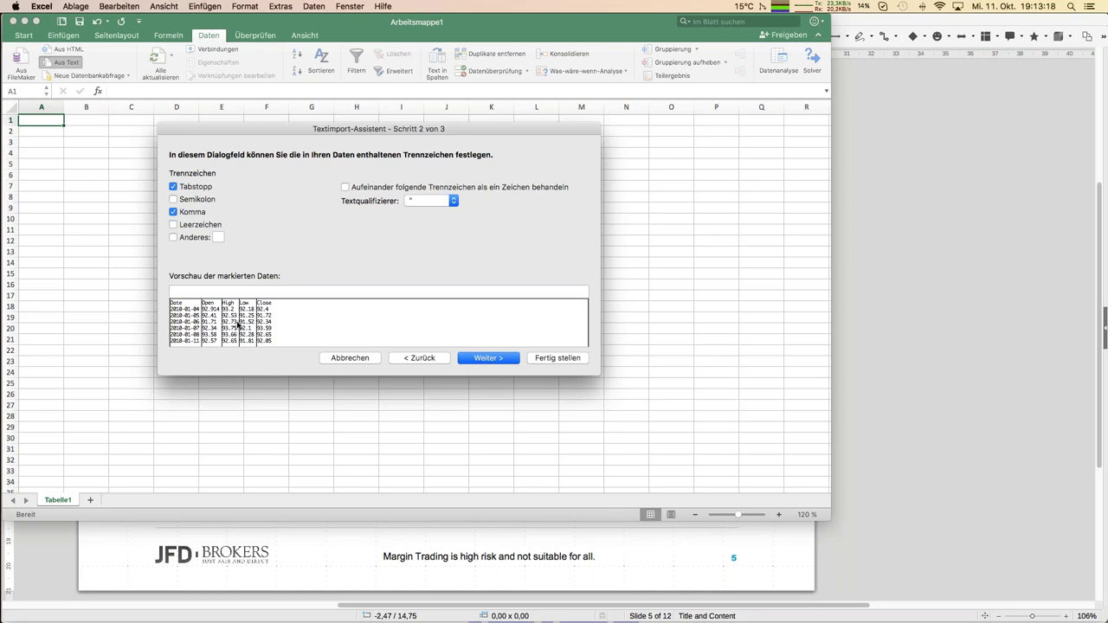
click(495, 362)
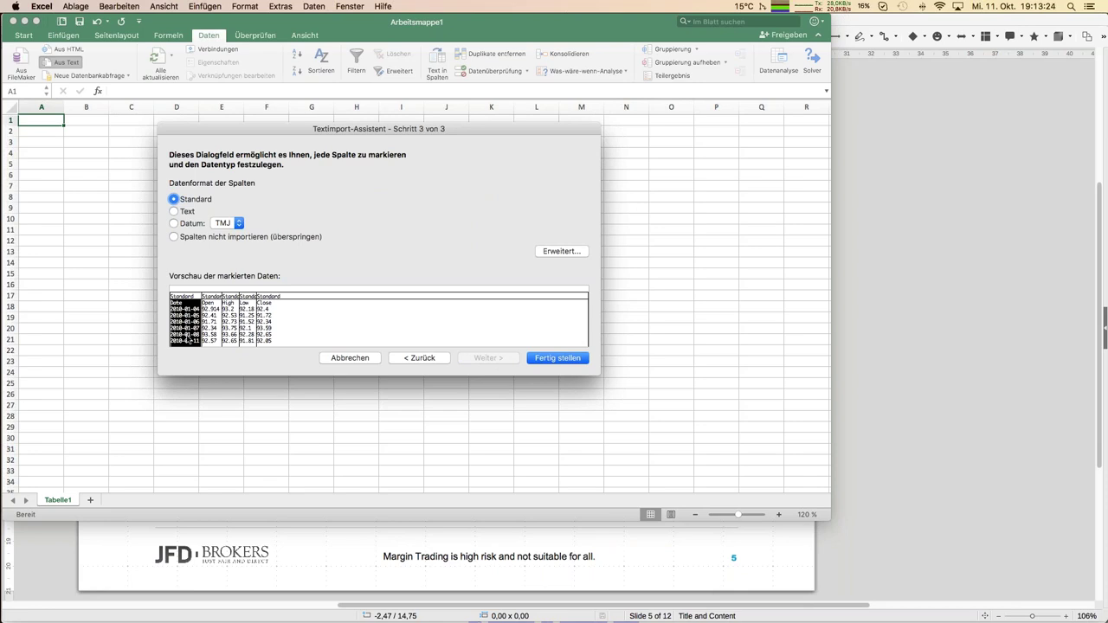
- Set the data format of the Date and Open columns to date in JMT order
click(174, 223)
click(239, 224)
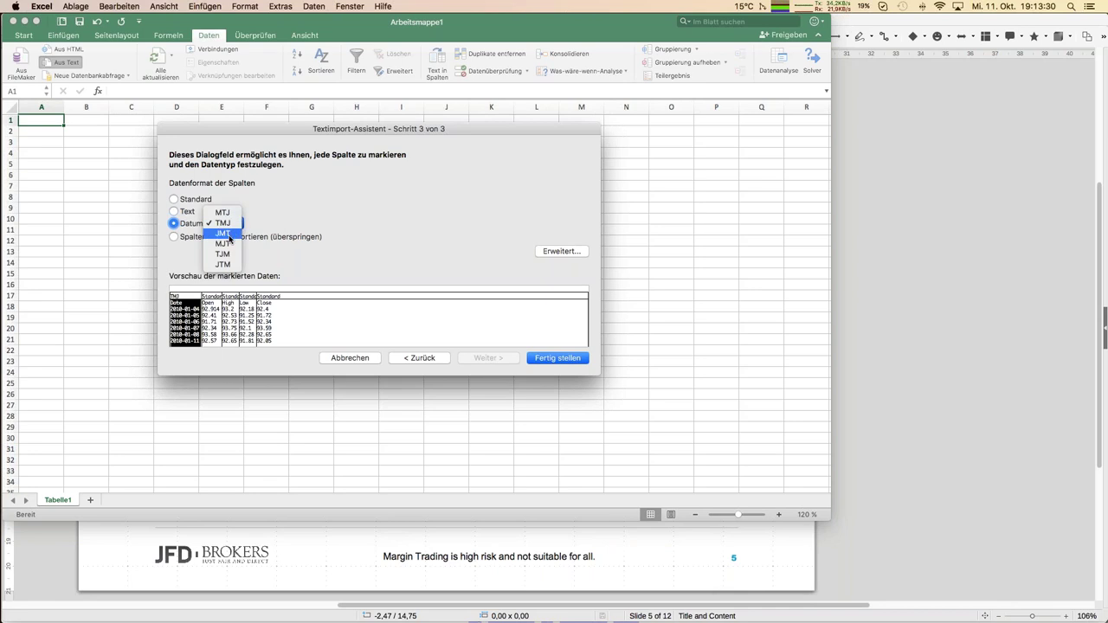
click(223, 233)
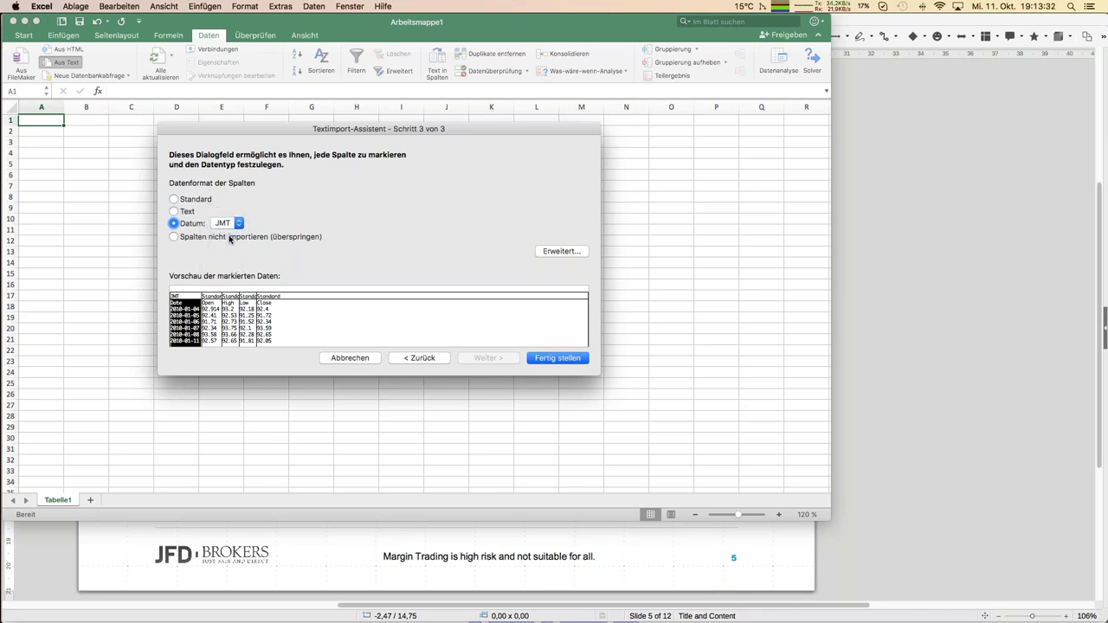
click(217, 303)
click(173, 224)
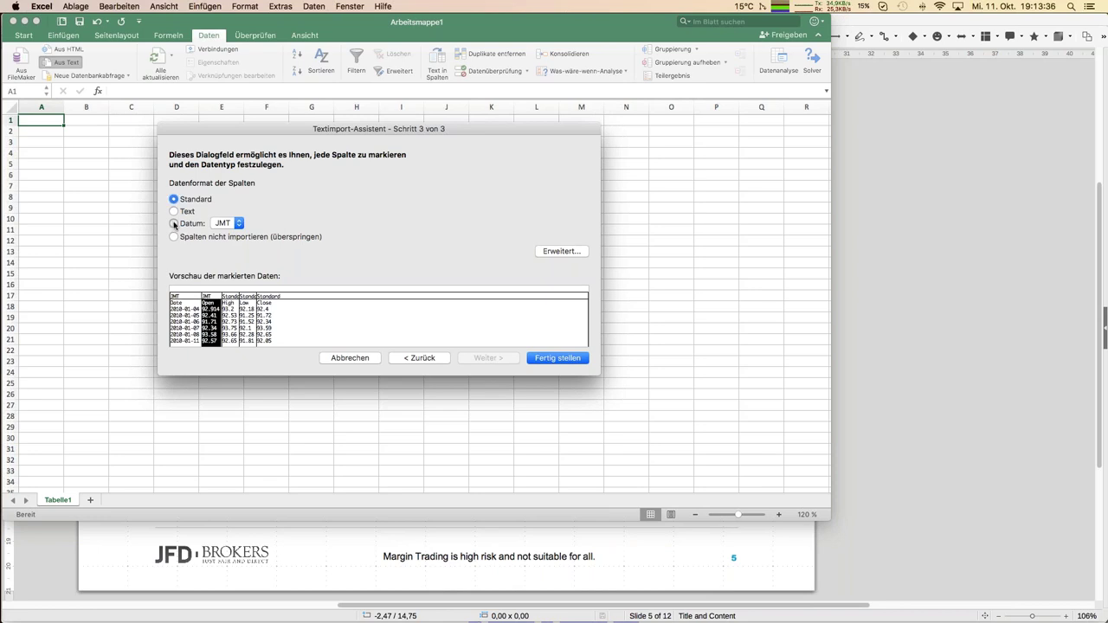
click(191, 299)
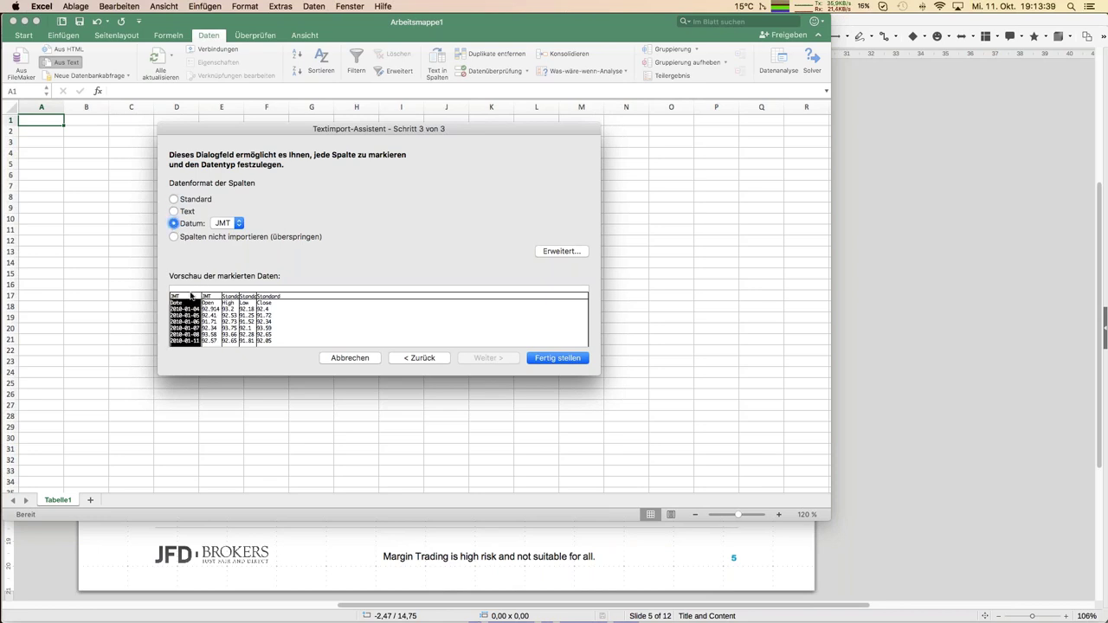
- Select the Open through Close columns and set the period as decimal separator in the advanced import settings
click(268, 300)
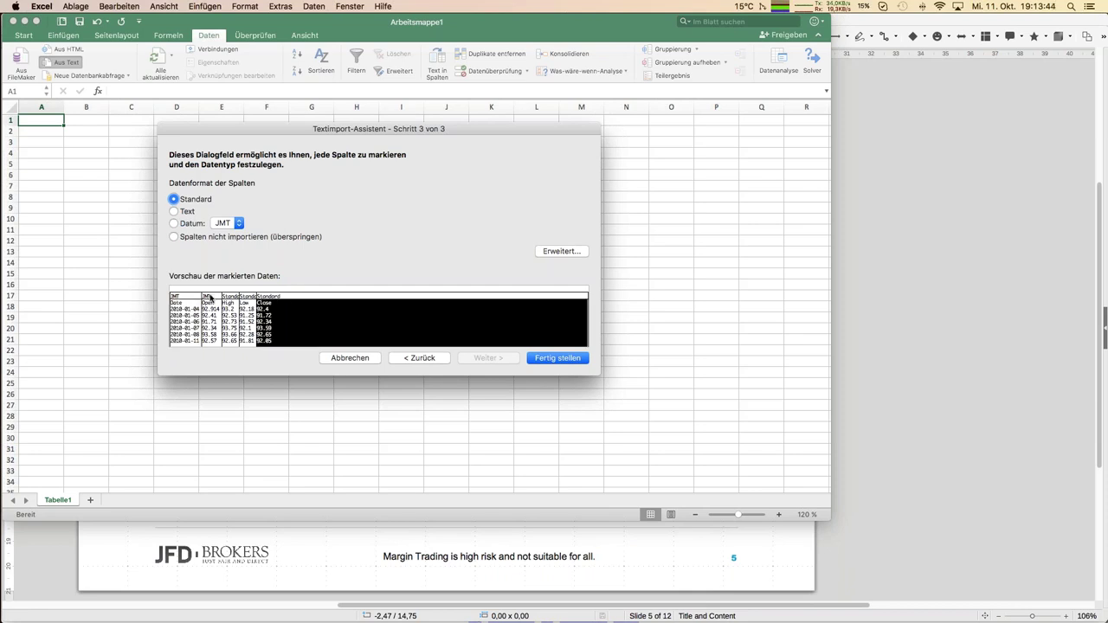
click(210, 299)
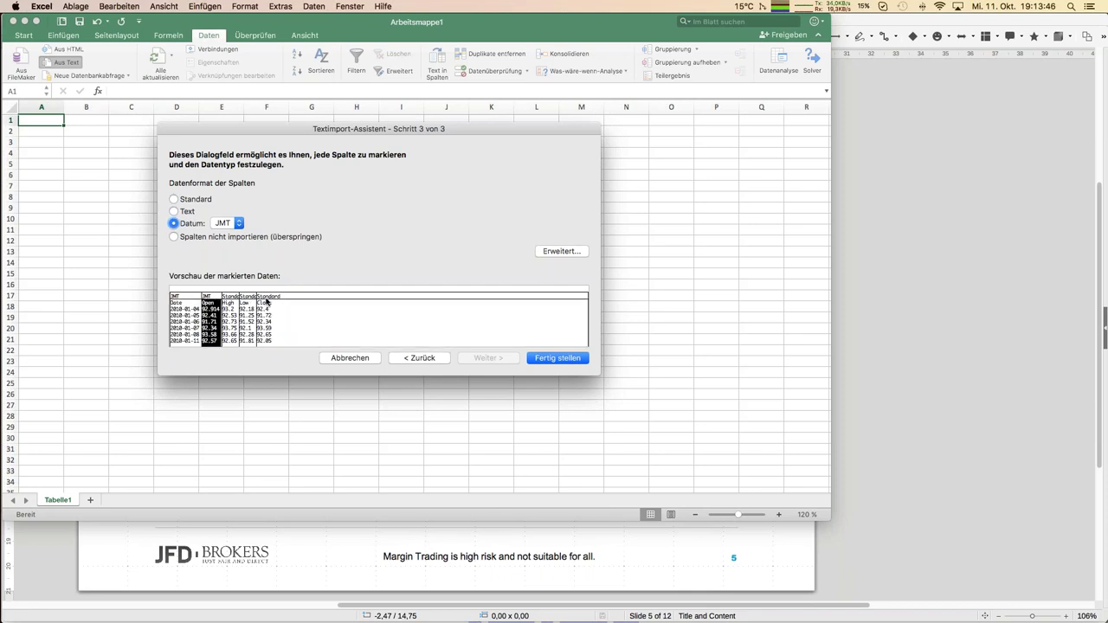
shift+click(266, 301)
click(558, 252)
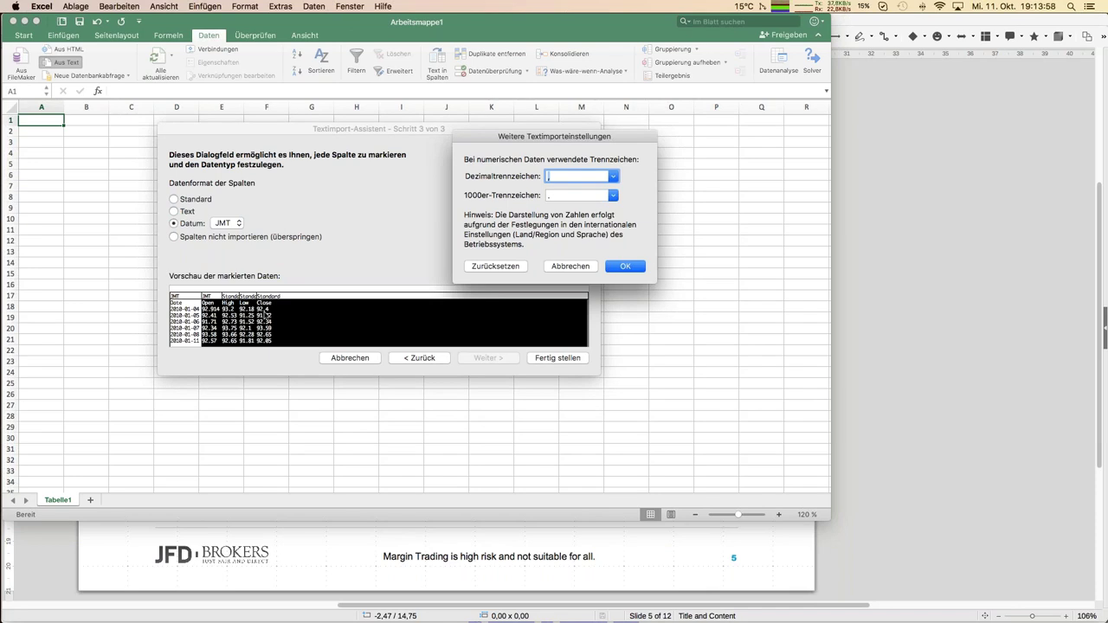
click(615, 178)
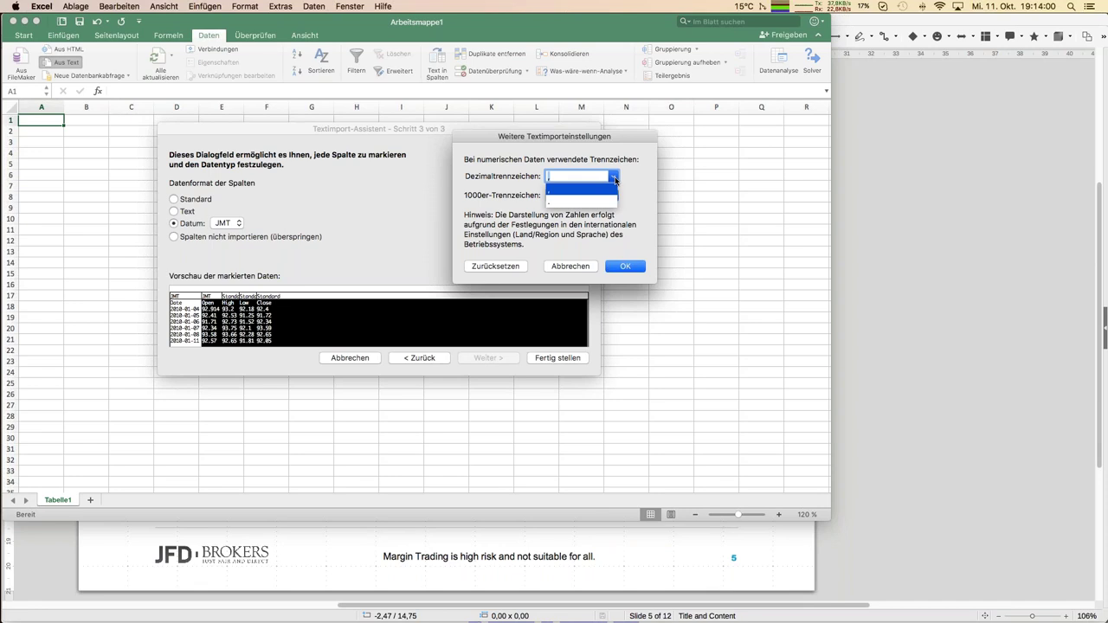
click(557, 210)
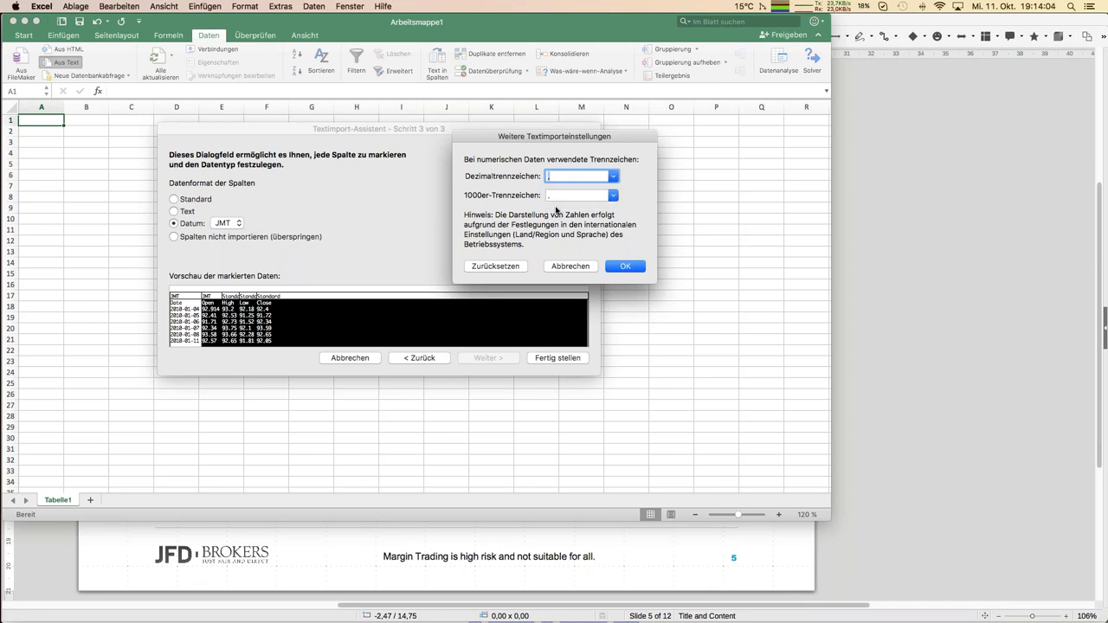
click(630, 271)
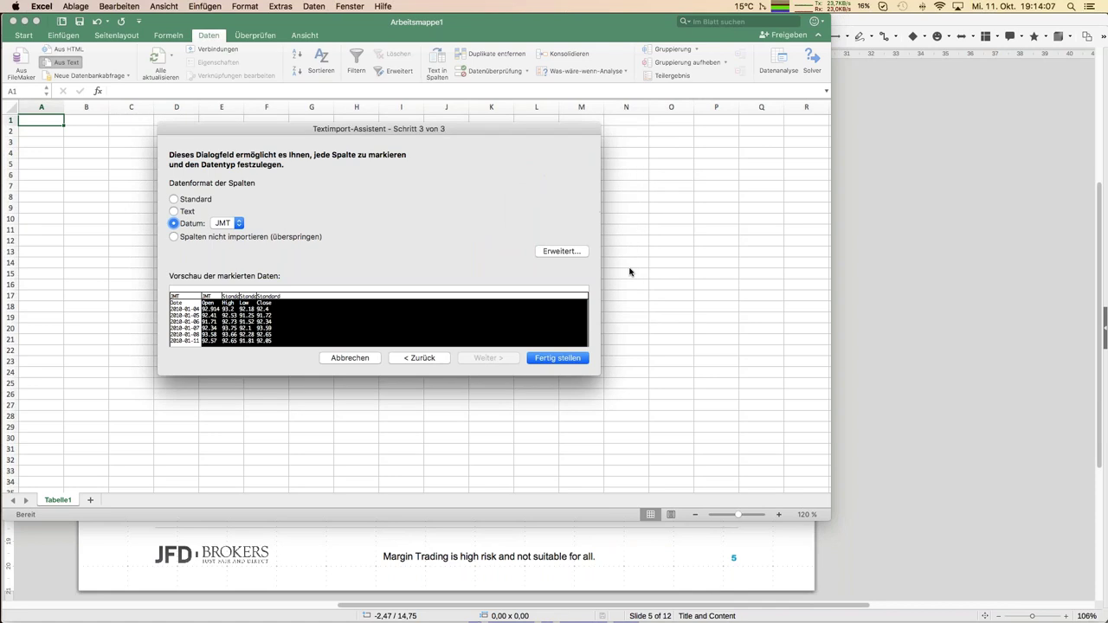
- Finish the import into the worksheet and select cell E6 in the Close column
click(555, 360)
click(690, 230)
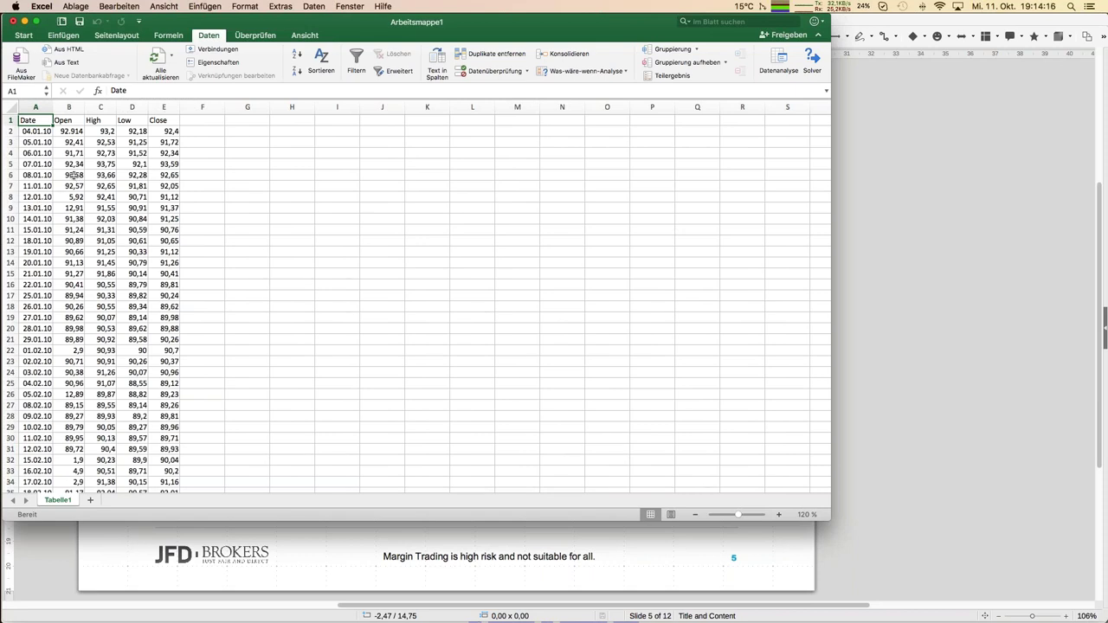
click(157, 175)
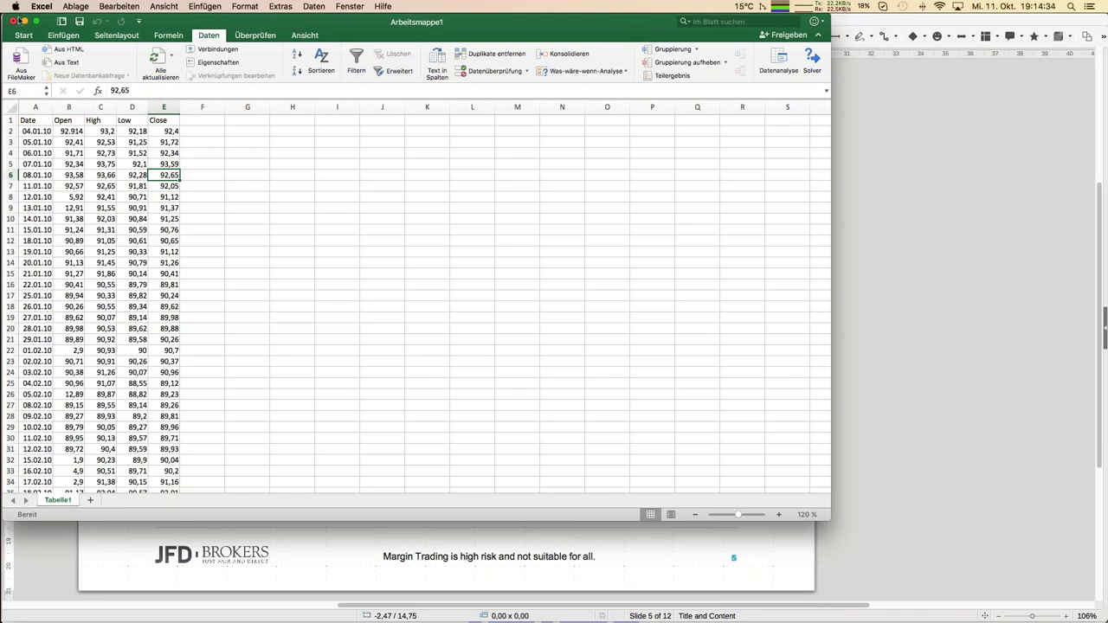
- Quit Excel without saving the workbook with the imported data
click(41, 6)
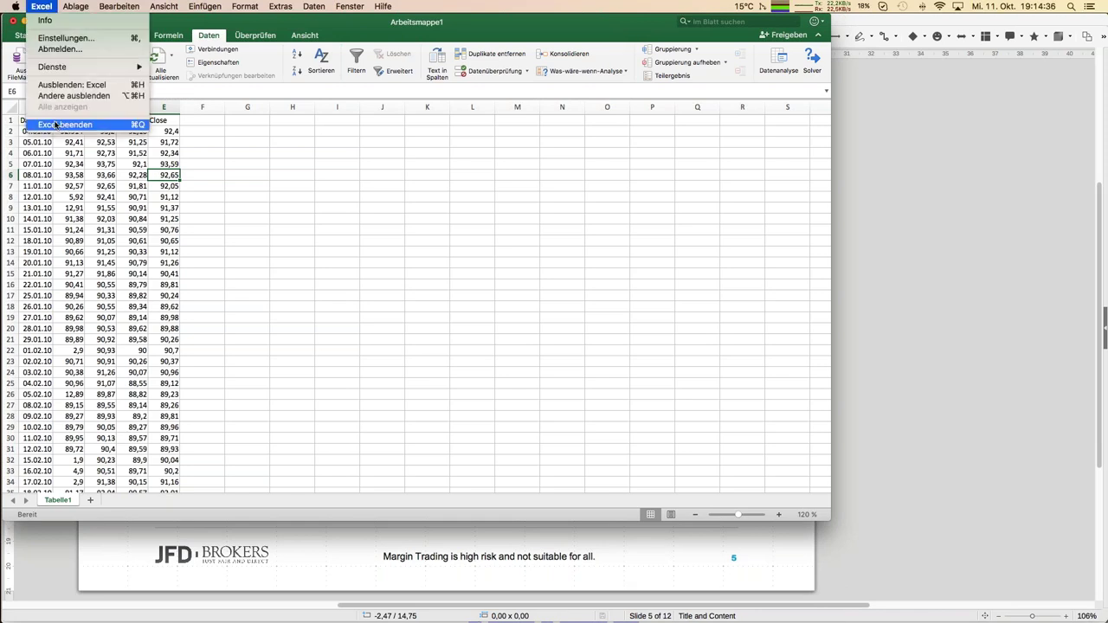
key(Escape)
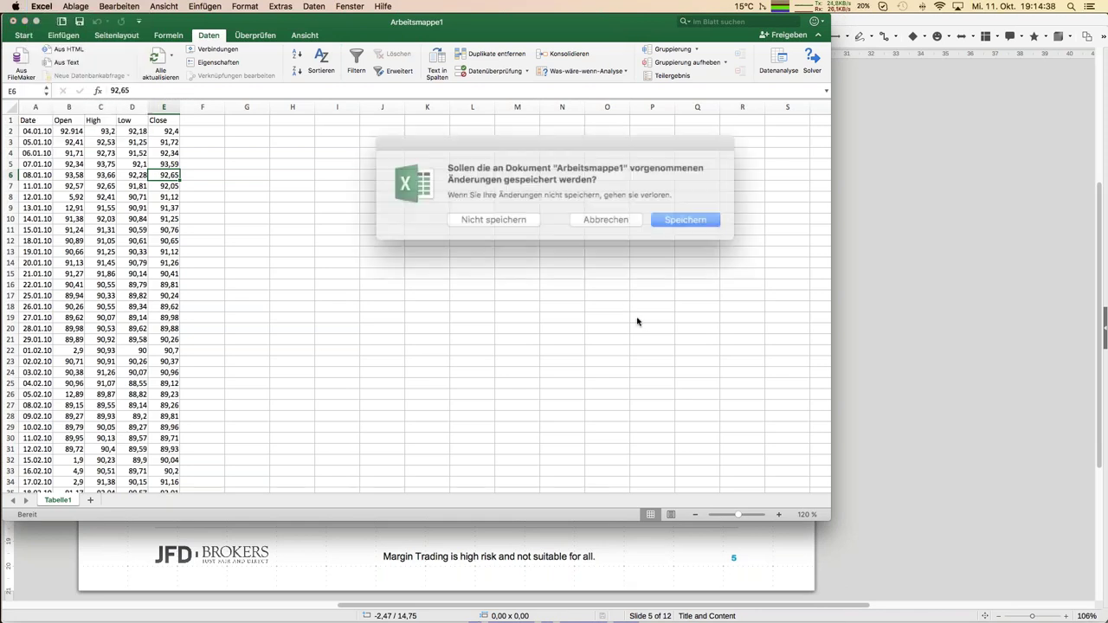
click(510, 215)
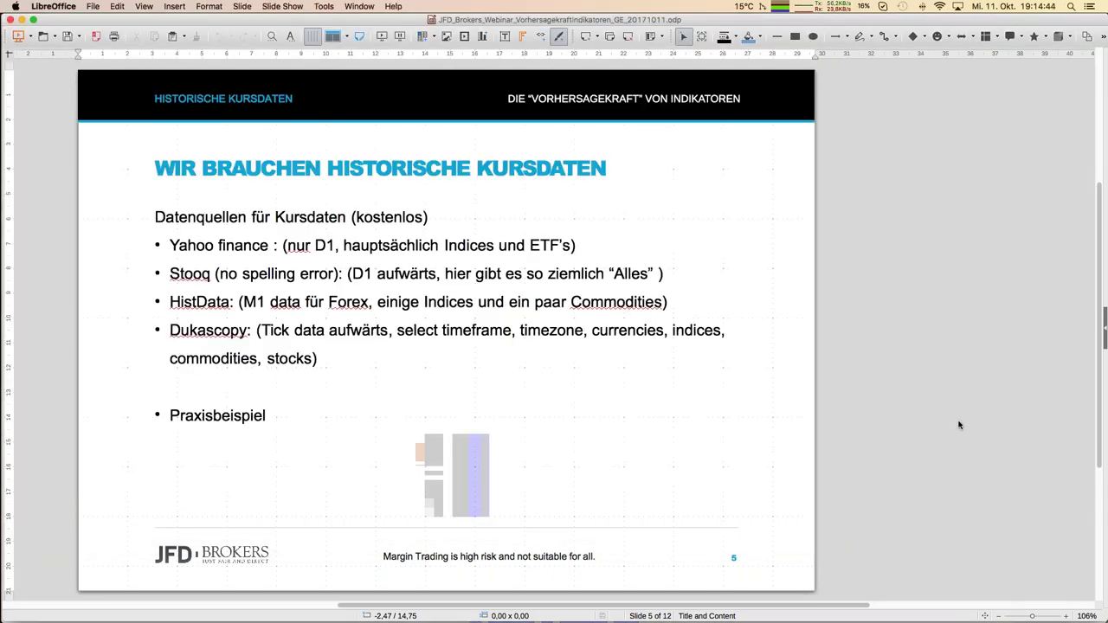
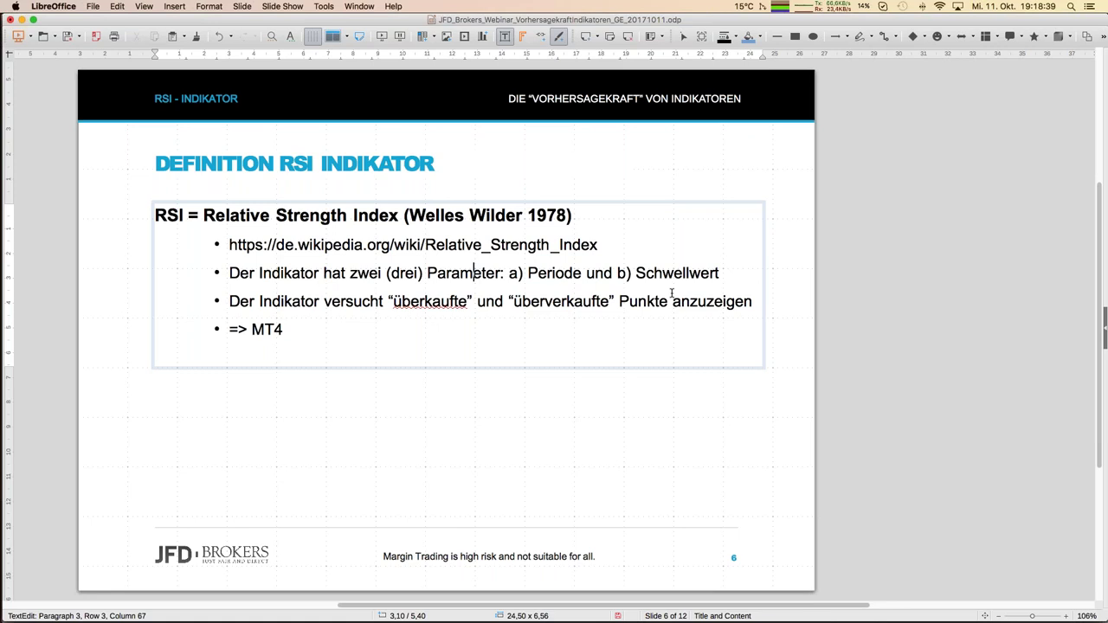
key(Left)
key(Left)
key(Left)
key(Left)
key(Left)
key(Left)
key(Left)
key(Left)
key(Left)
key(Left)
key(Left)
key(Left)
key(Left)
key(Left)
key(Left)
key(Left)
key(Left)
key(Left)
key(Left)
key(Left)
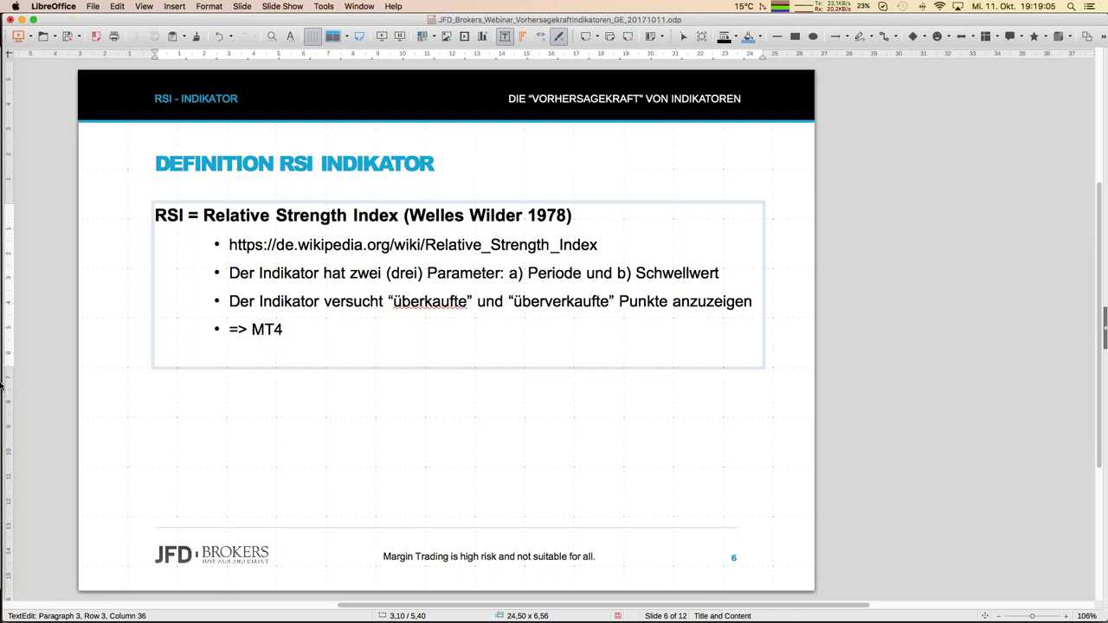
- Switch to the MT4 terminal and open a new chart window for EURUSD from the market watch
click(20, 433)
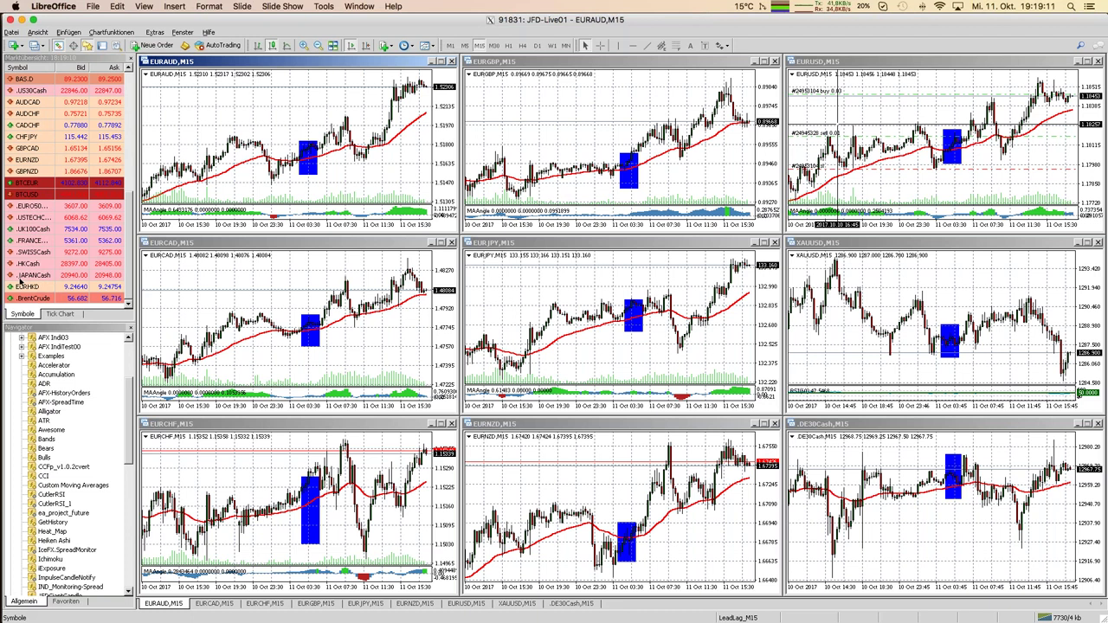
drag(129, 251, 143, 67)
click(26, 80)
right_click(26, 79)
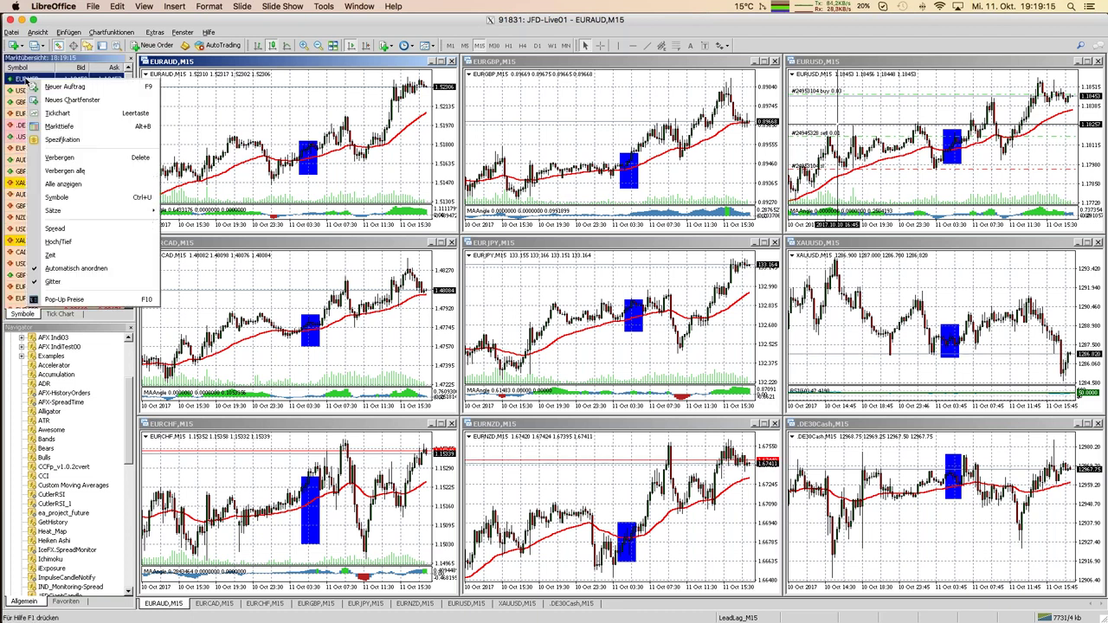
click(75, 102)
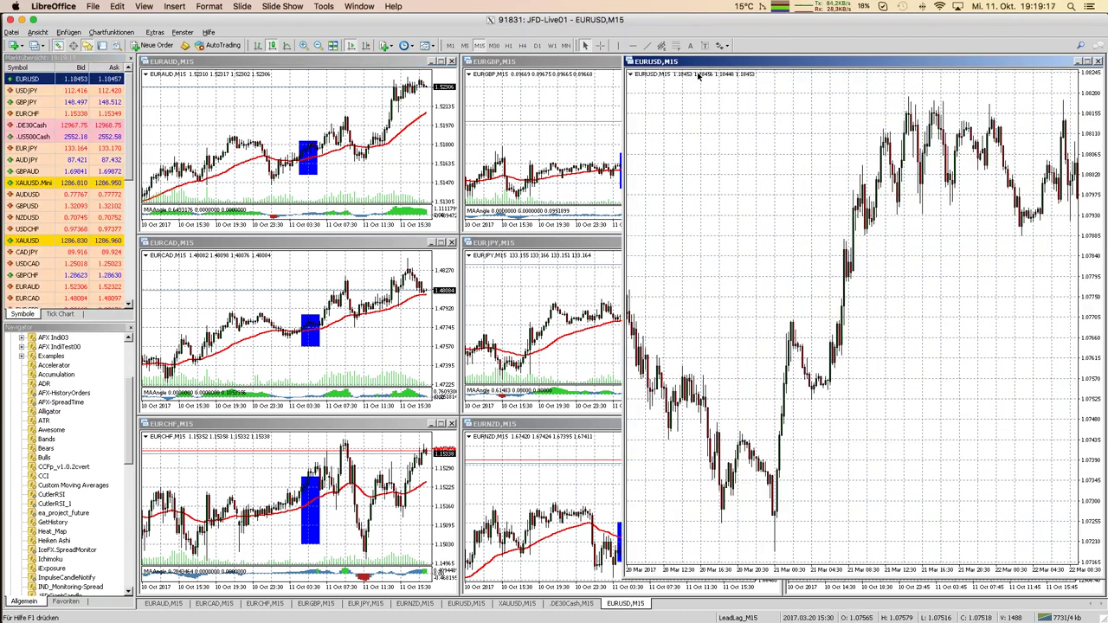
- Move the new EURUSD chart next to the symbol list and widen it across the middle column of charts
drag(740, 62, 261, 64)
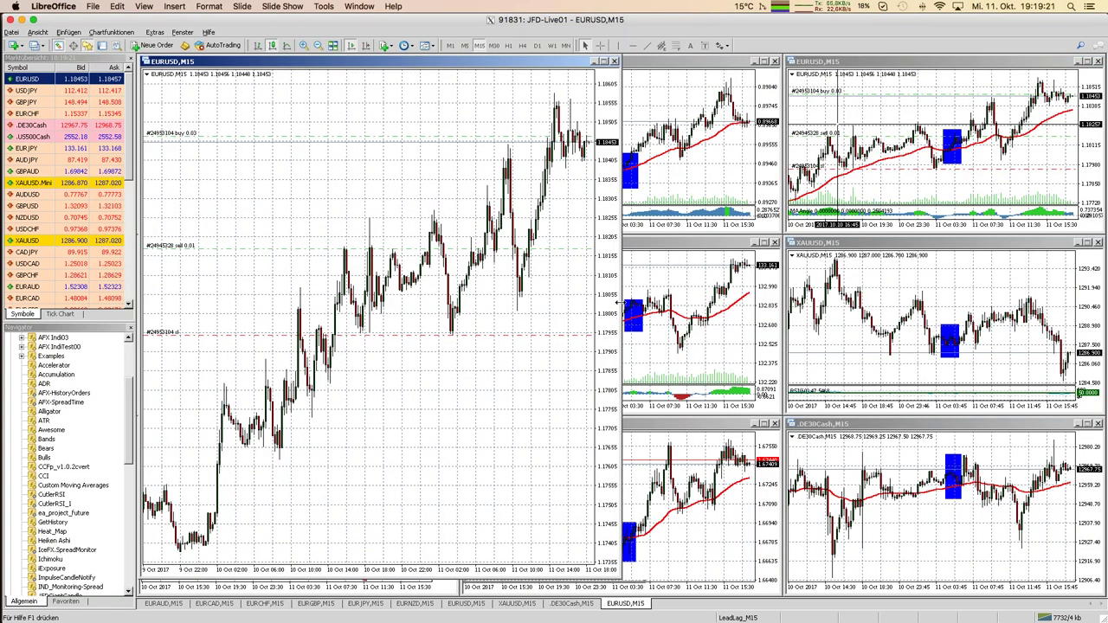
drag(619, 306, 890, 307)
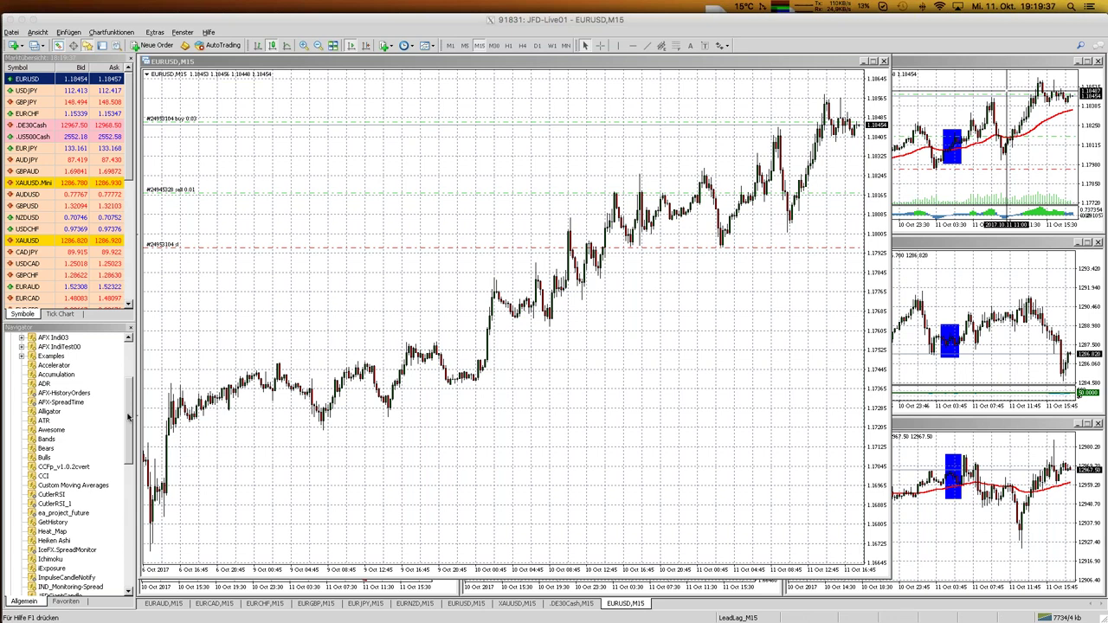
- Add the RSI indicator to the EURUSD M15 chart with period 14 and levels at 30 and 70
click(130, 441)
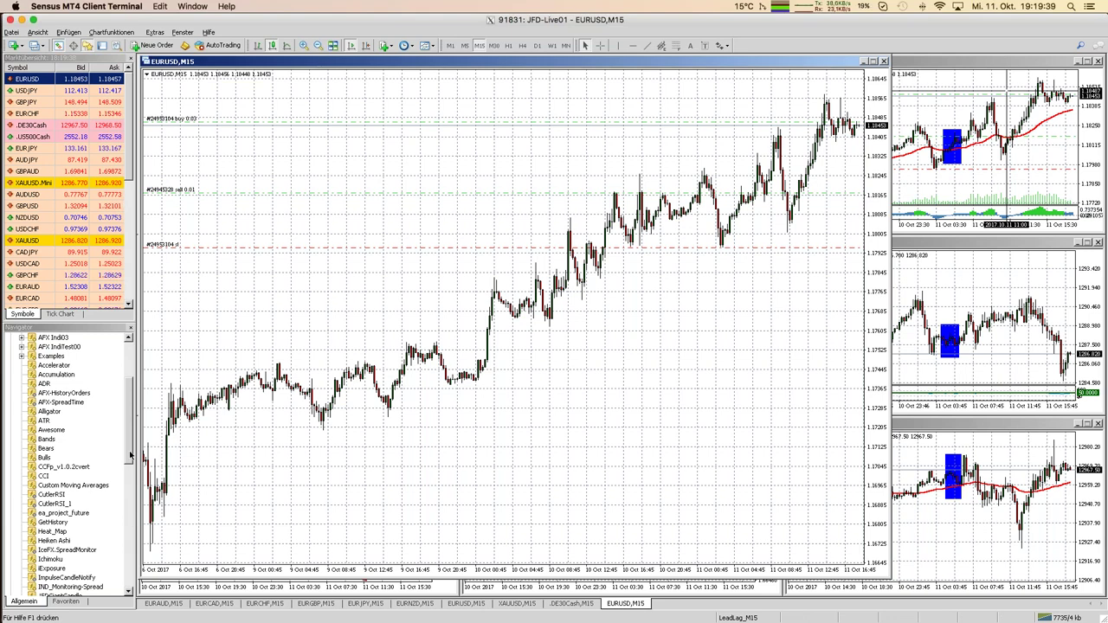
scroll(130, 541, down, 12)
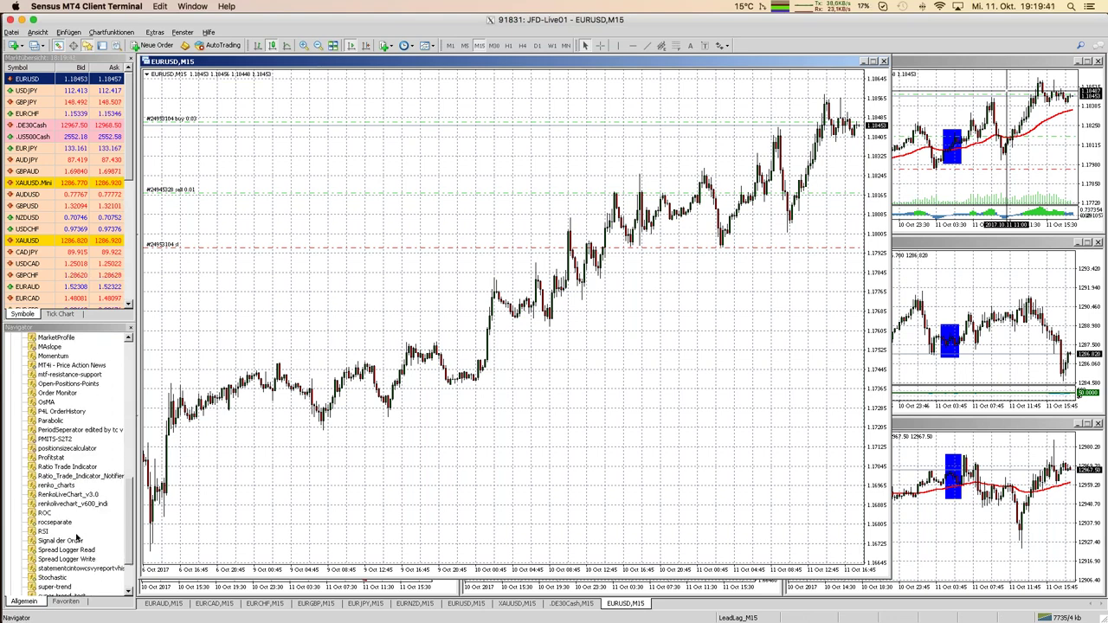
click(43, 531)
drag(44, 531, 342, 158)
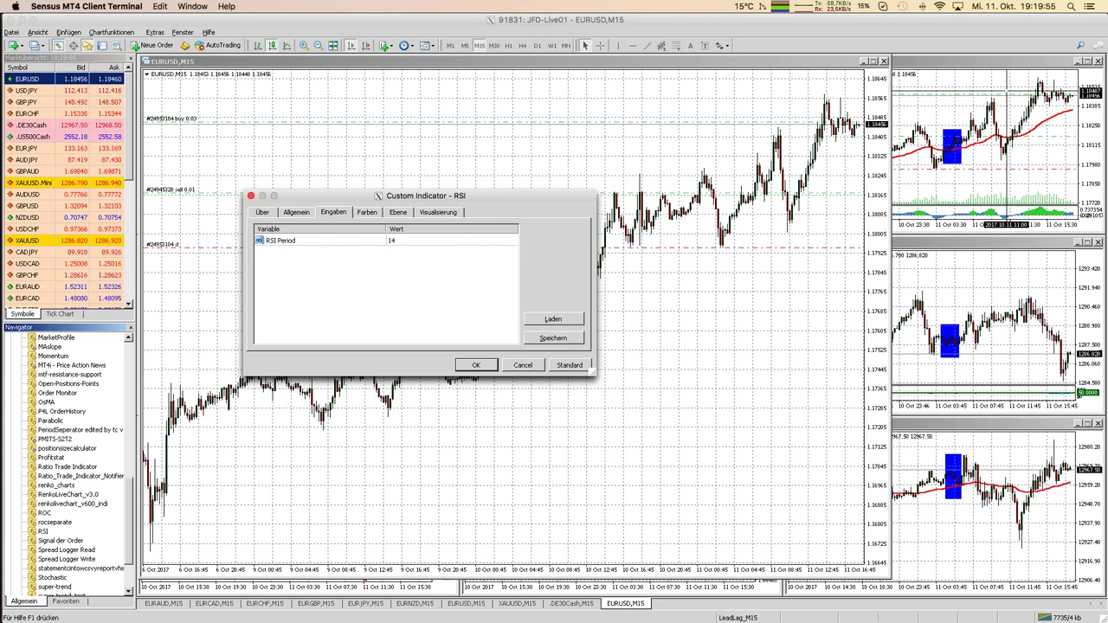
click(373, 213)
click(400, 213)
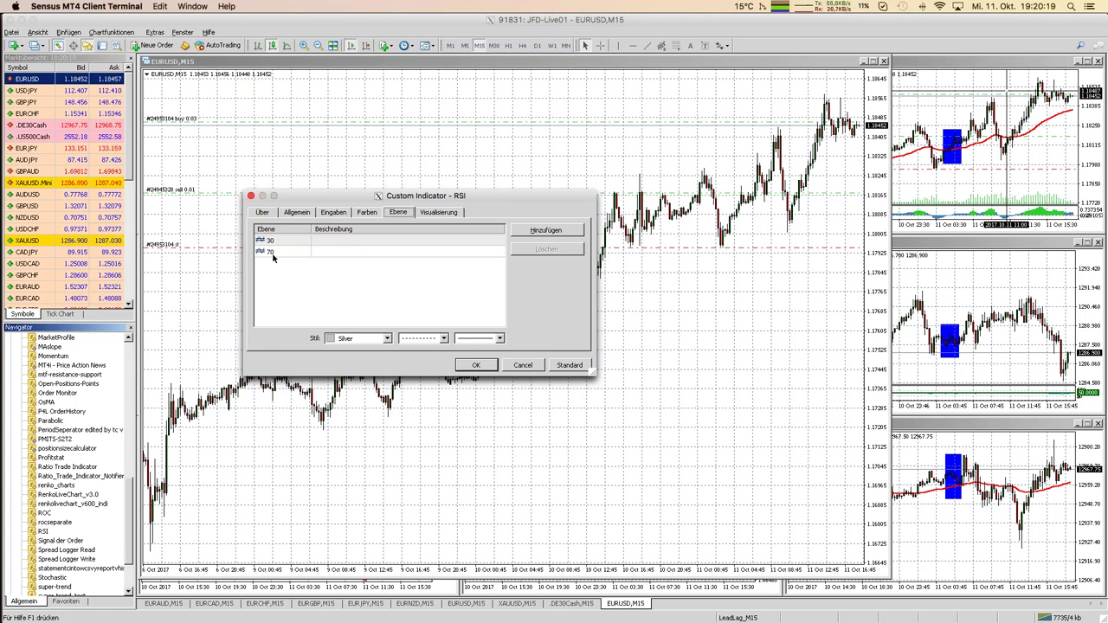
click(475, 365)
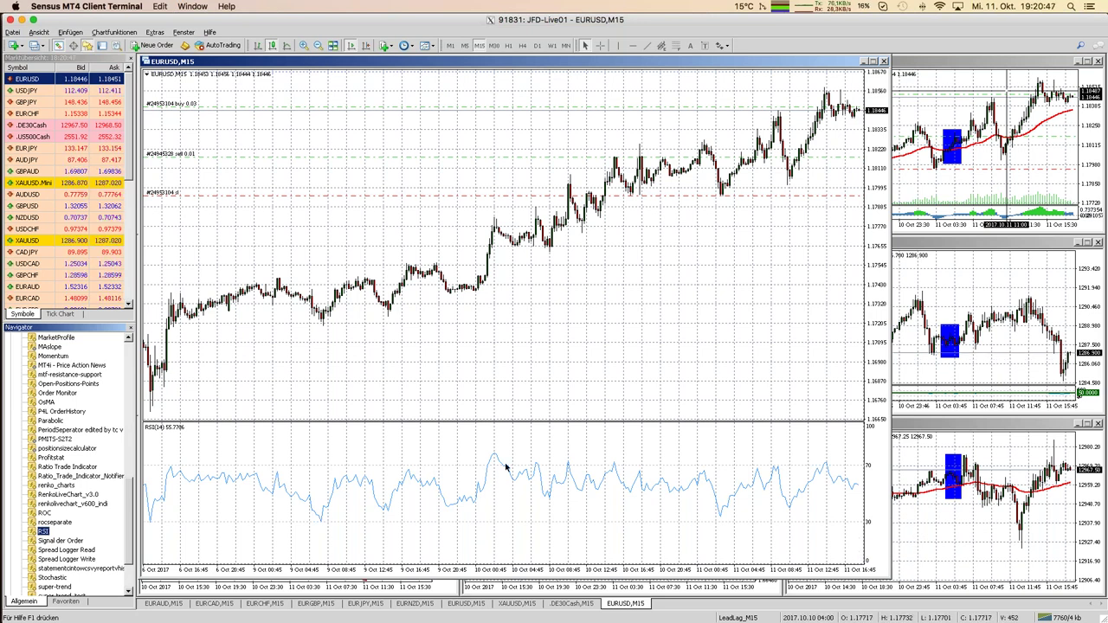
- Use the crosshair to compare RSI readings near the 70 and 30 levels with the matching EURUSD M15 candles
mouse_move(507, 467)
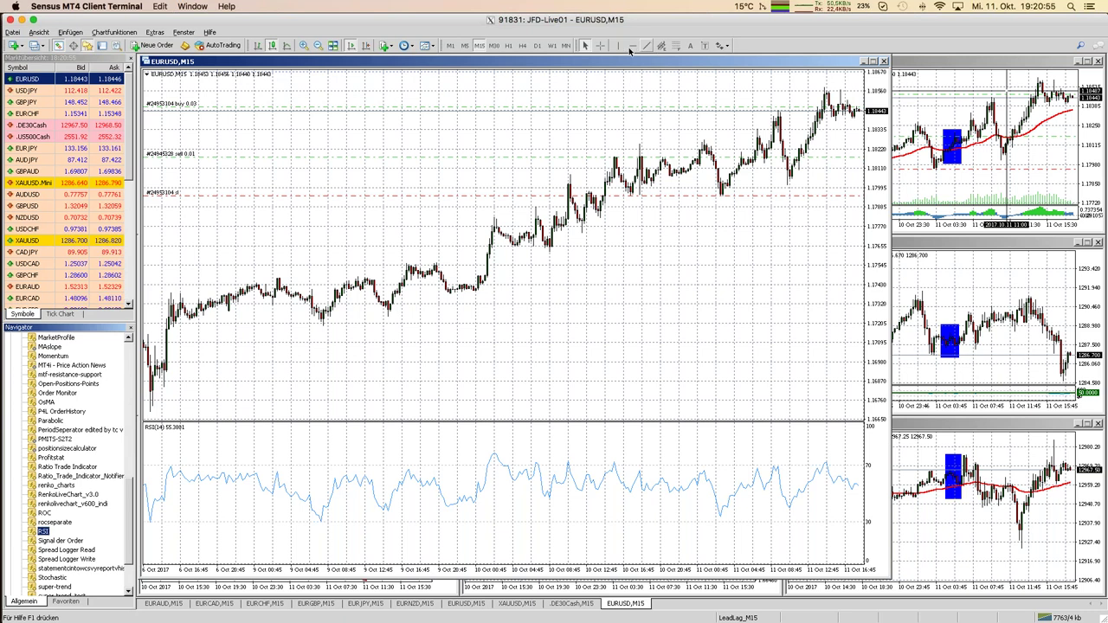
click(600, 45)
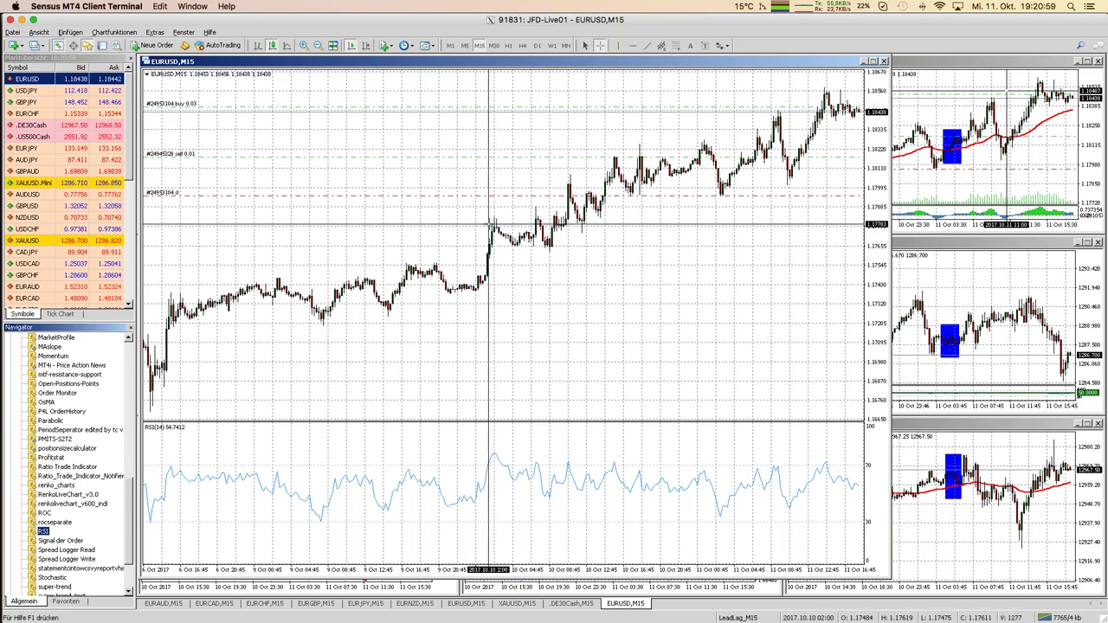
mouse_move(495, 224)
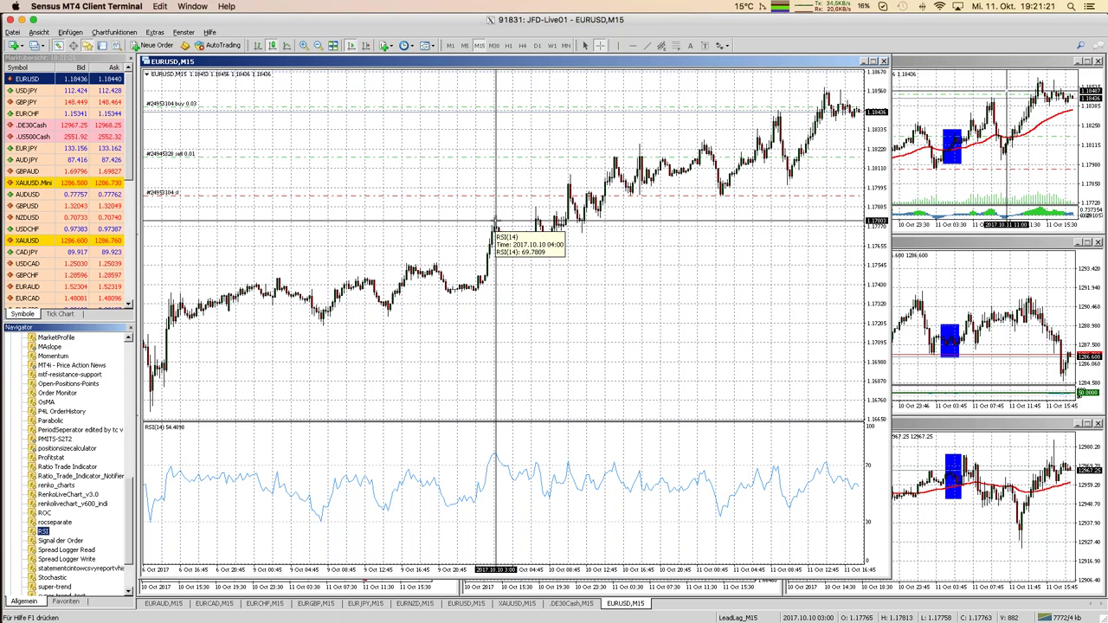
mouse_move(512, 246)
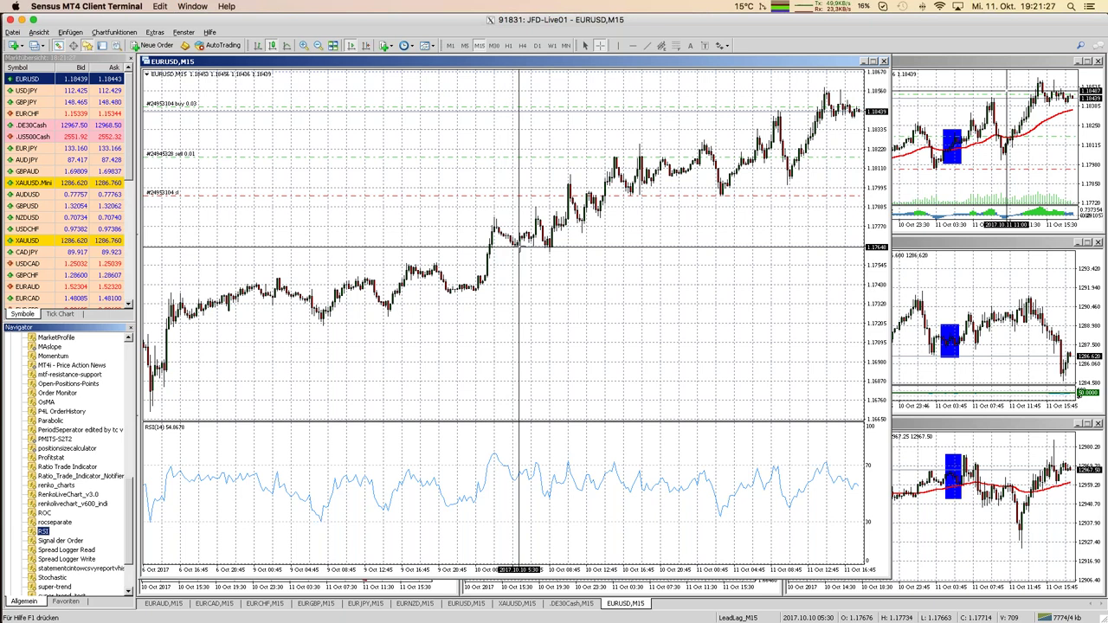
mouse_move(534, 223)
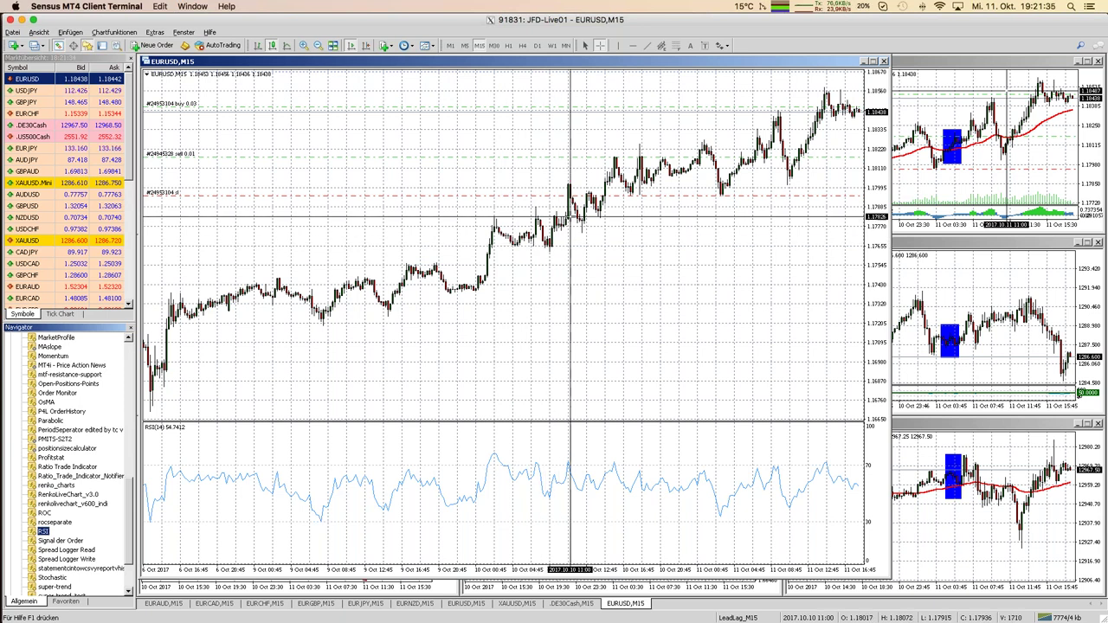
mouse_move(568, 185)
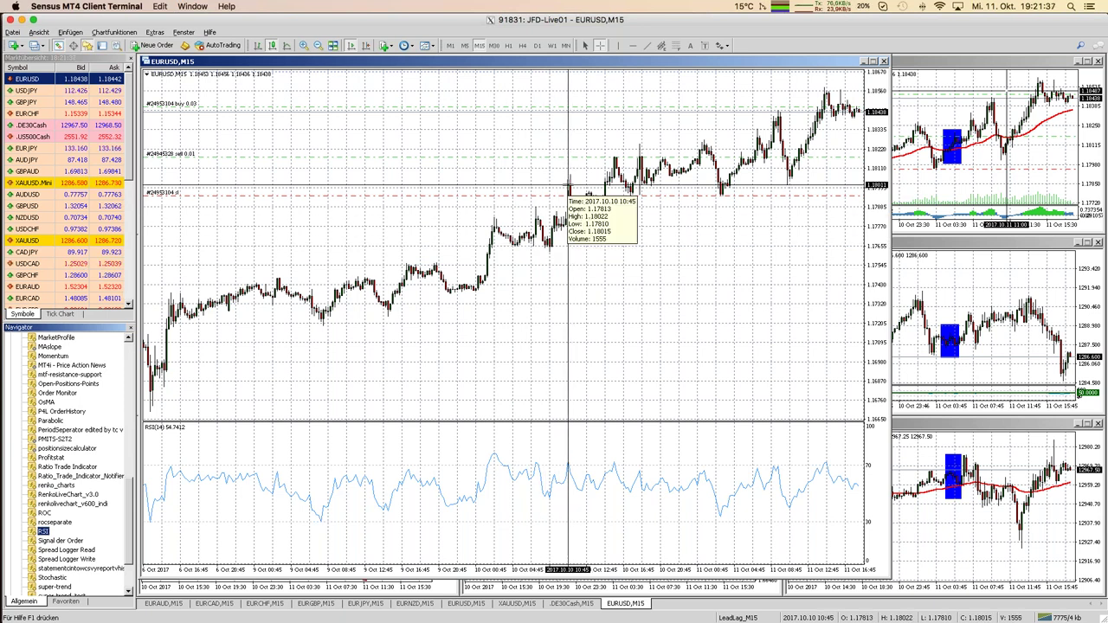
mouse_move(580, 227)
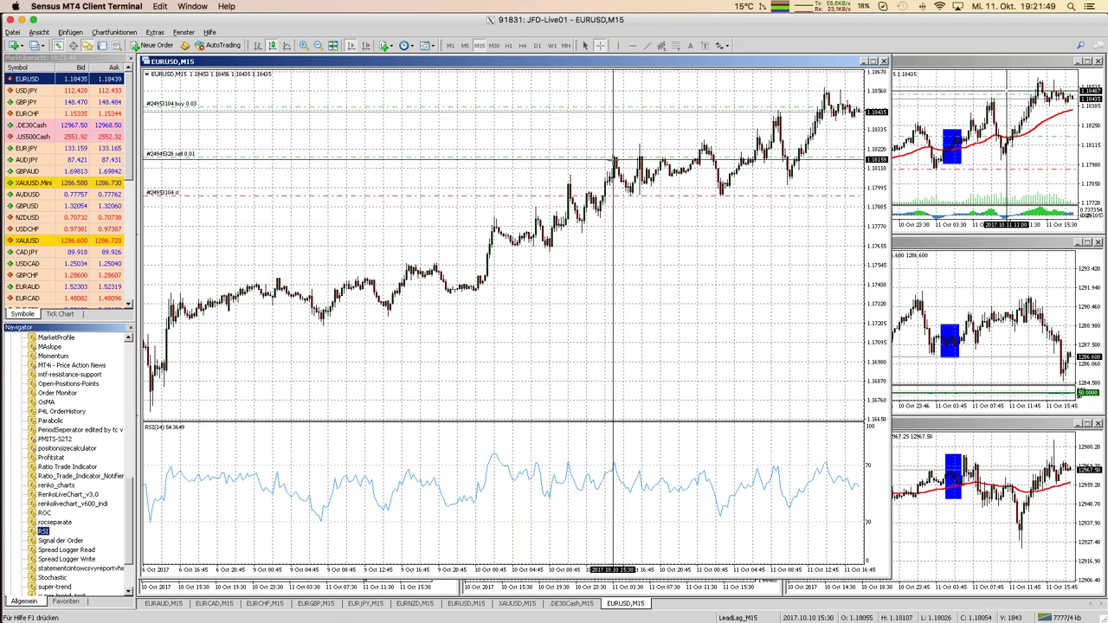
mouse_move(612, 160)
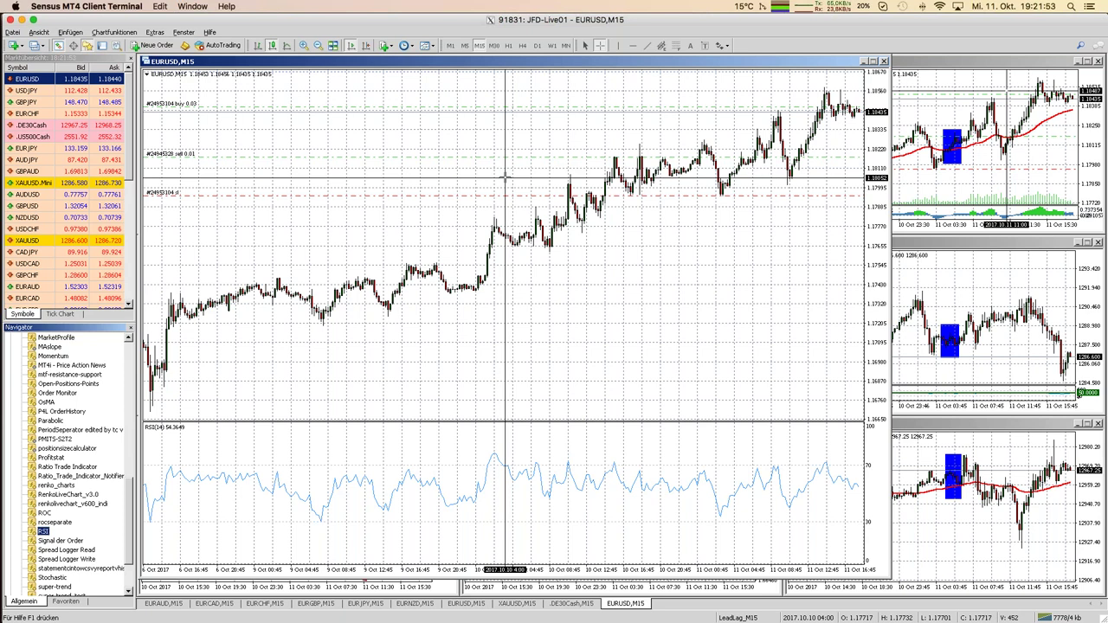
mouse_move(494, 187)
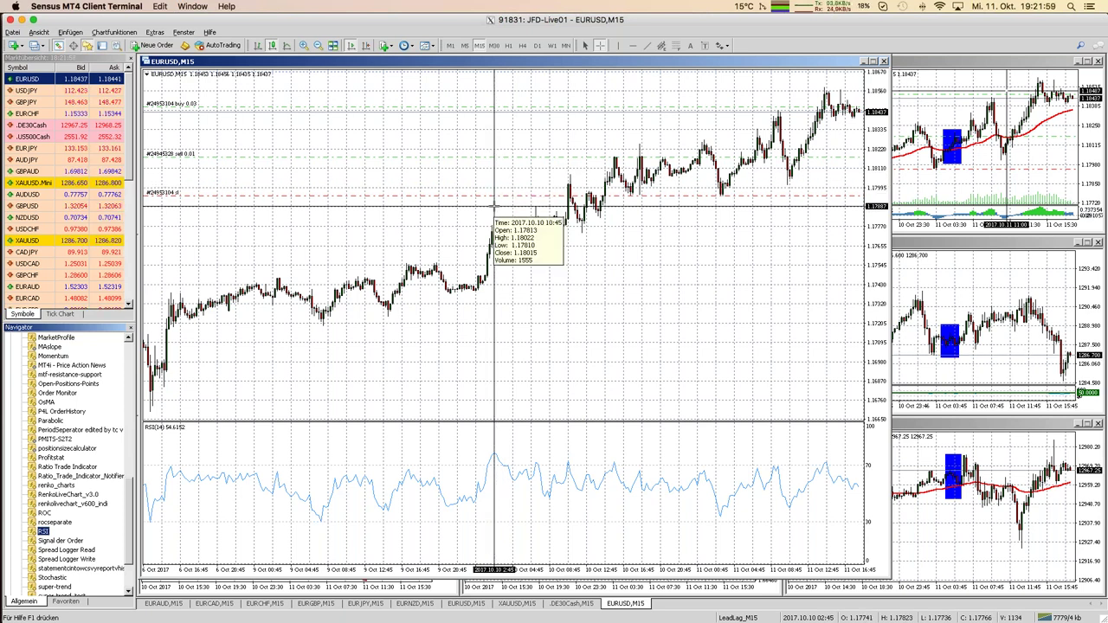
mouse_move(494, 225)
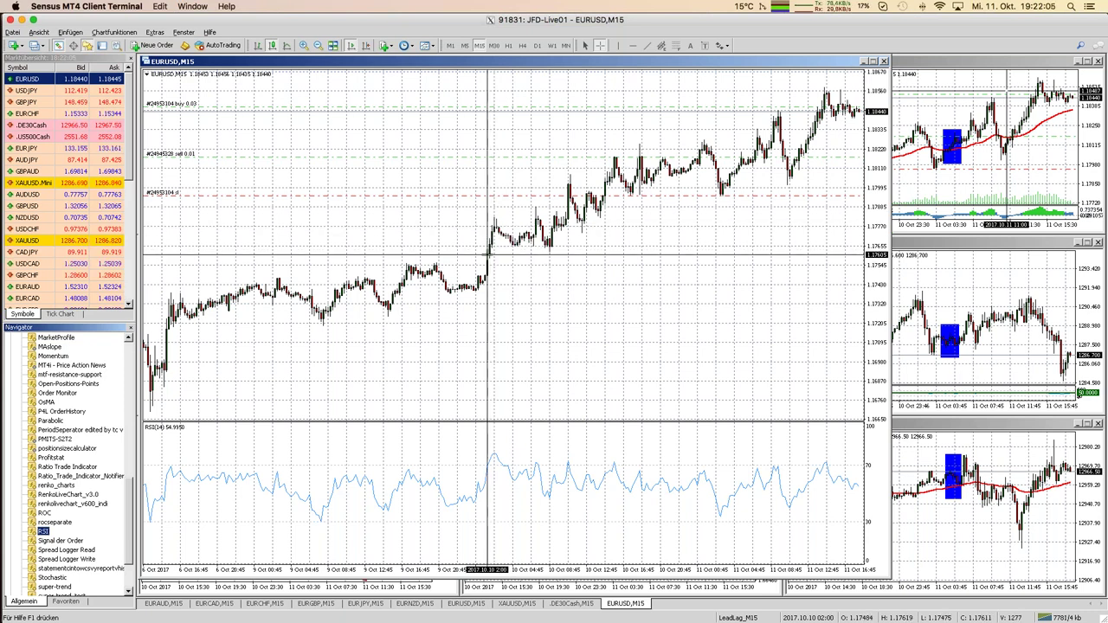
mouse_move(488, 254)
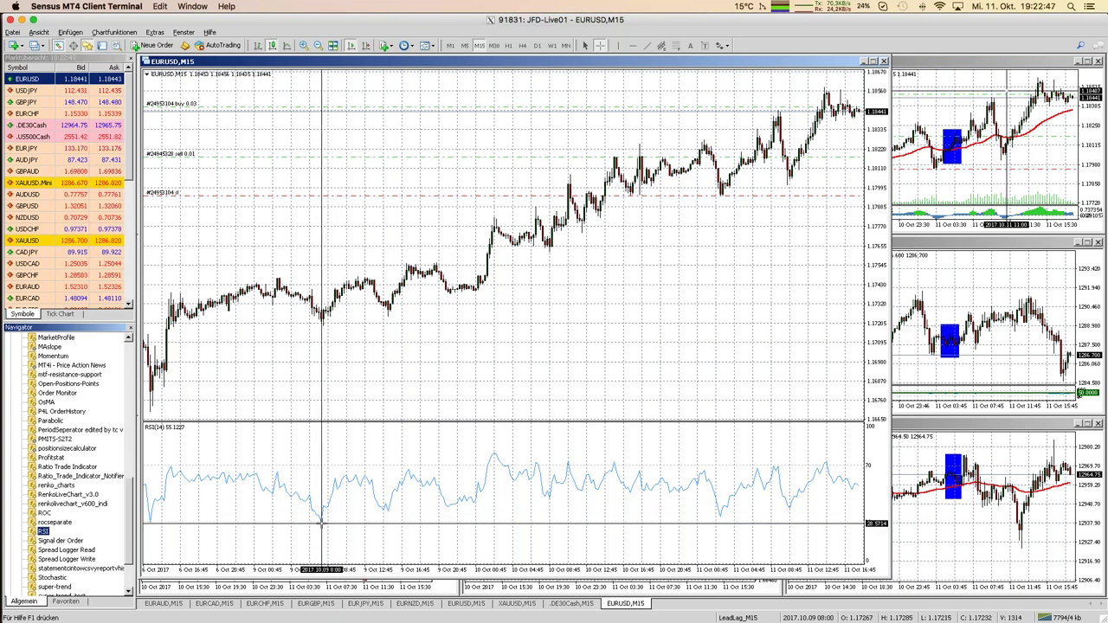
mouse_move(321, 520)
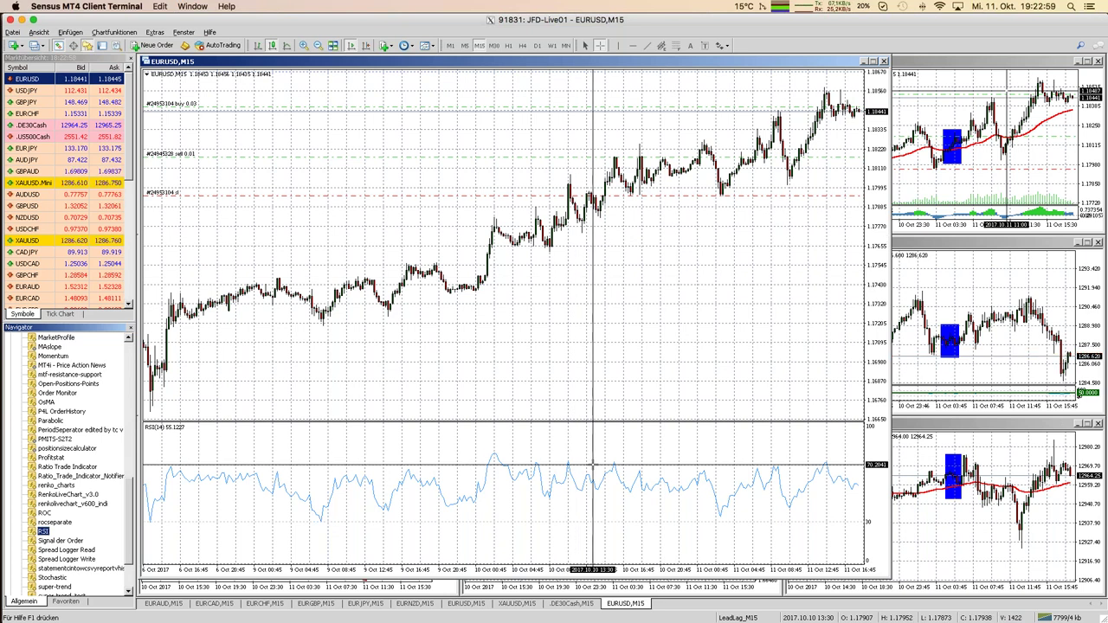
mouse_move(593, 472)
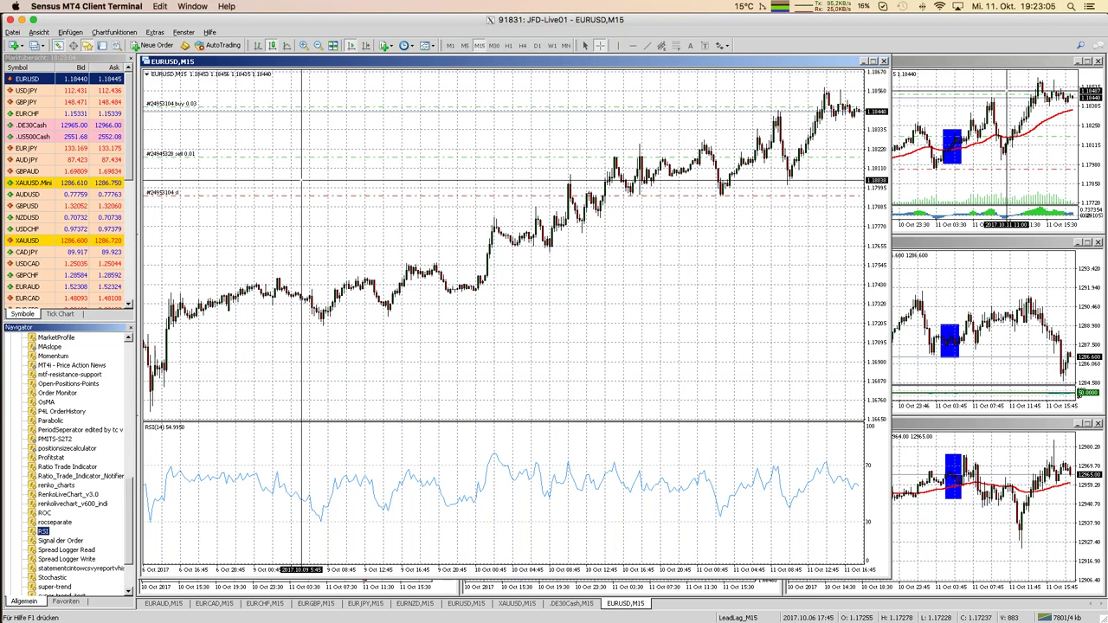
- Switch the EURUSD chart to the daily timeframe and inspect the RSI peak around early August 2017 with the crosshair
click(537, 46)
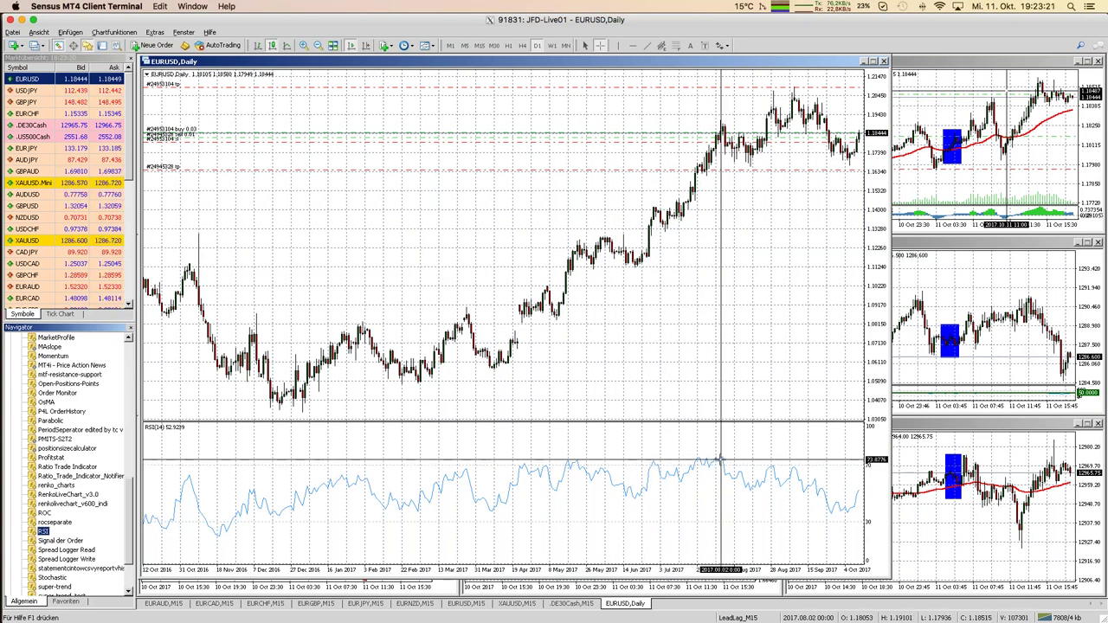
mouse_move(718, 460)
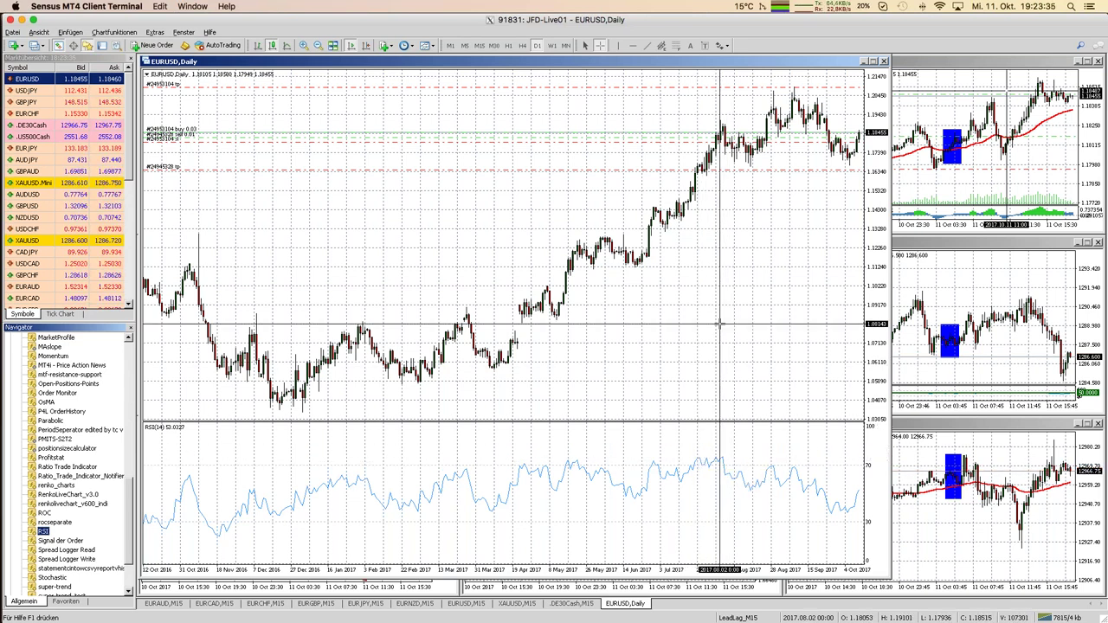
mouse_move(719, 324)
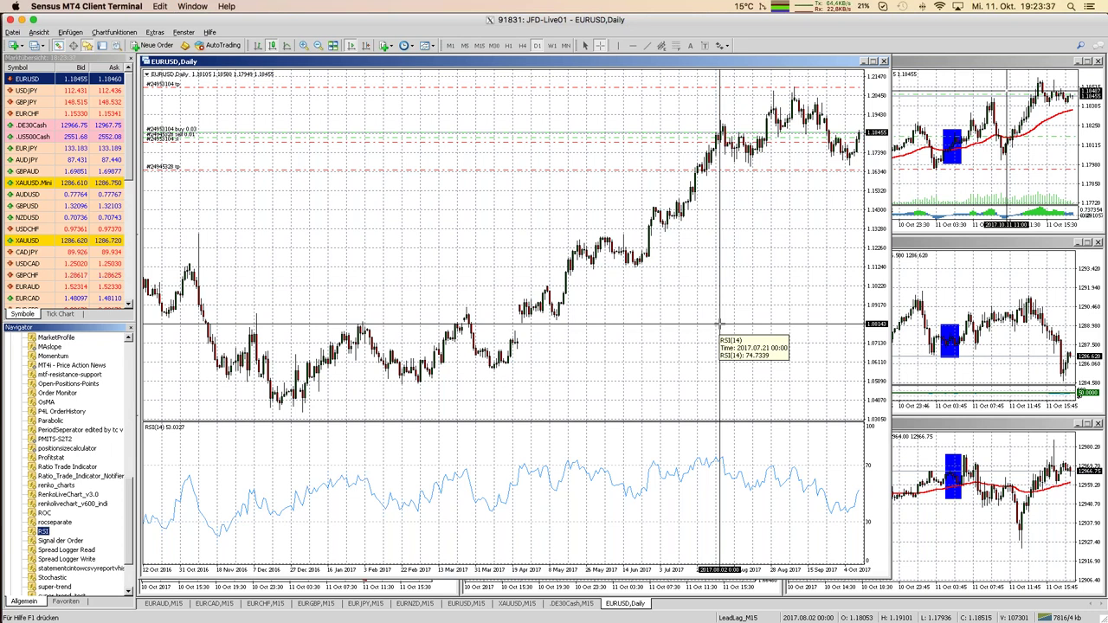
click(720, 324)
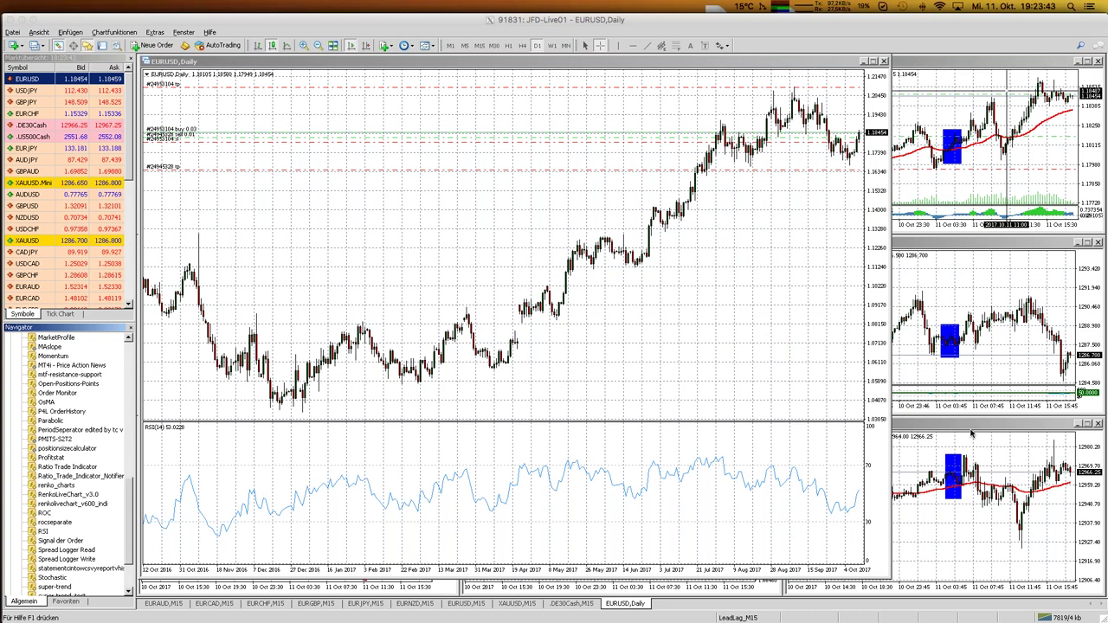
- Switch to Safari and show the German Wikipedia article on the Relative Strength Index to examine its calculation formulas
middle_click(543, 275)
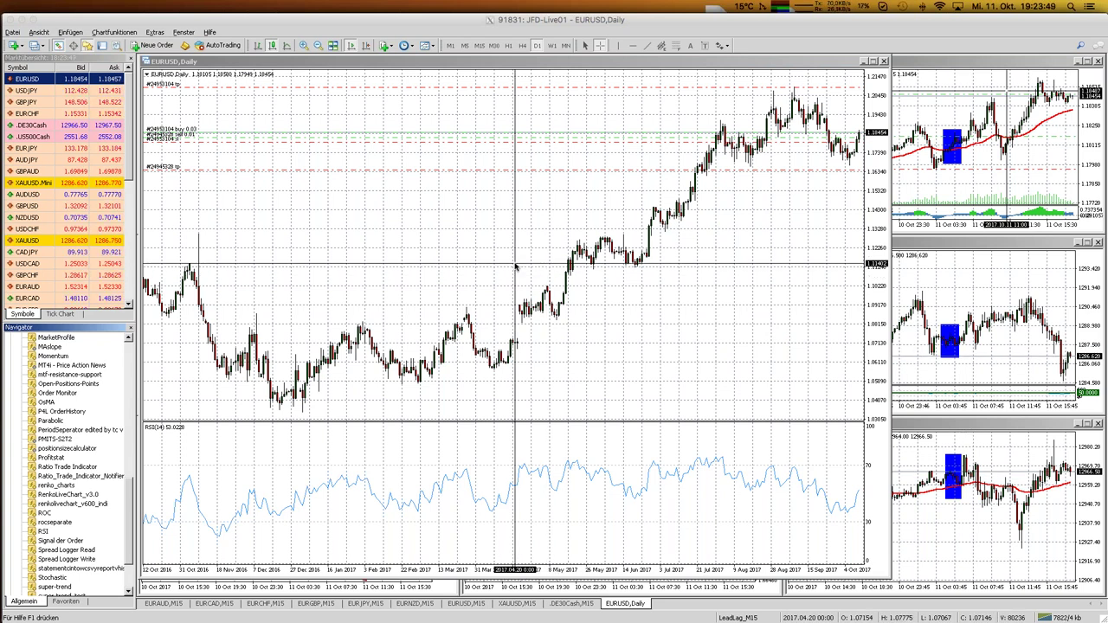
mouse_move(14, 340)
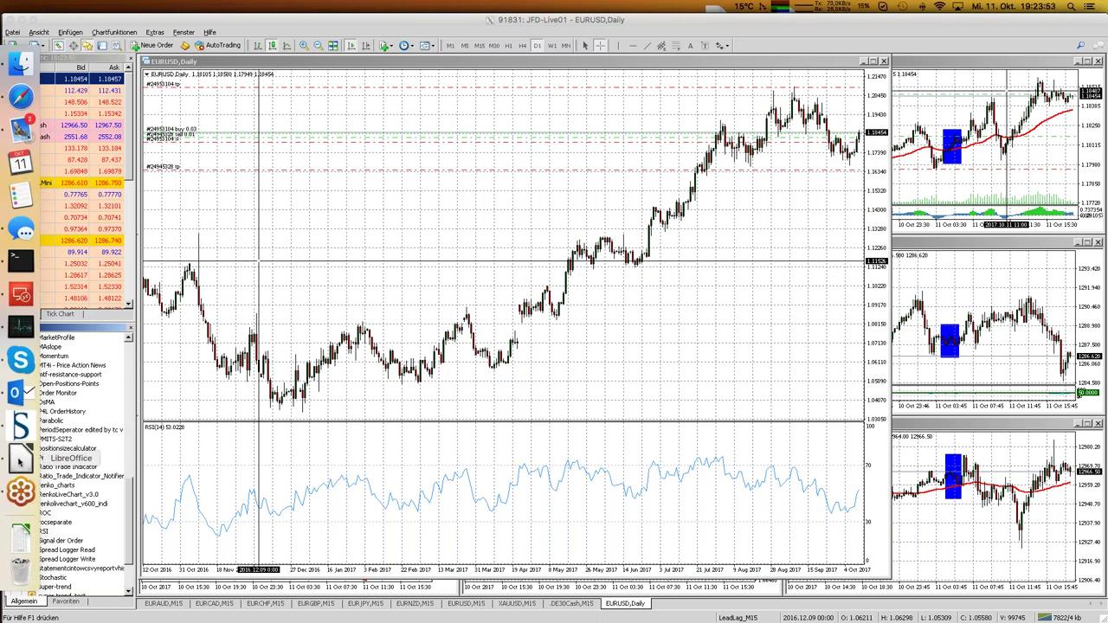
click(13, 98)
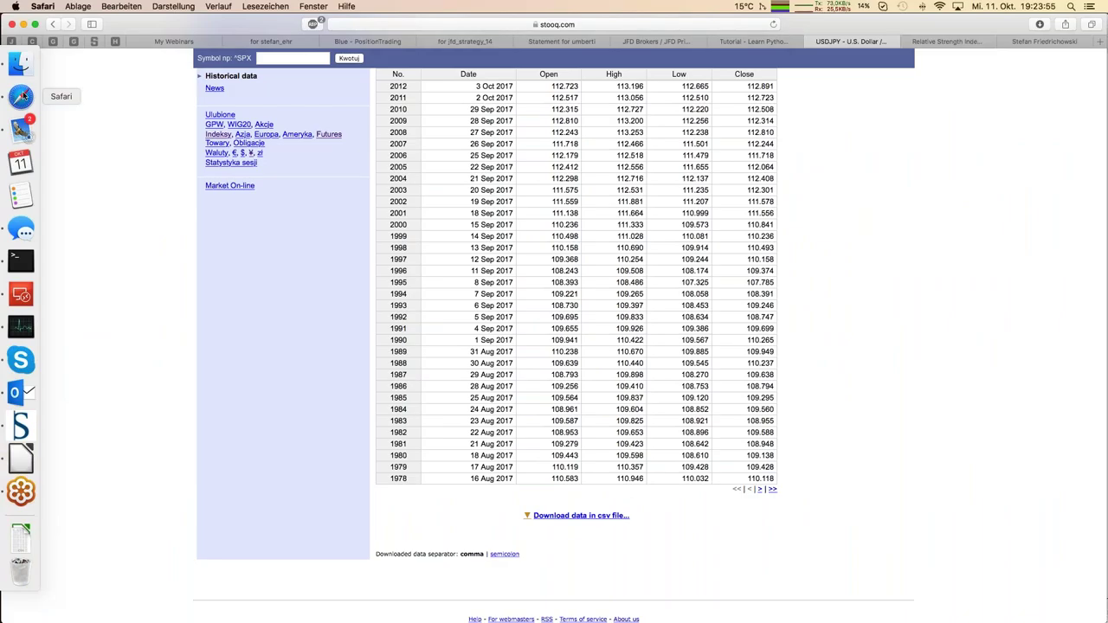
click(953, 44)
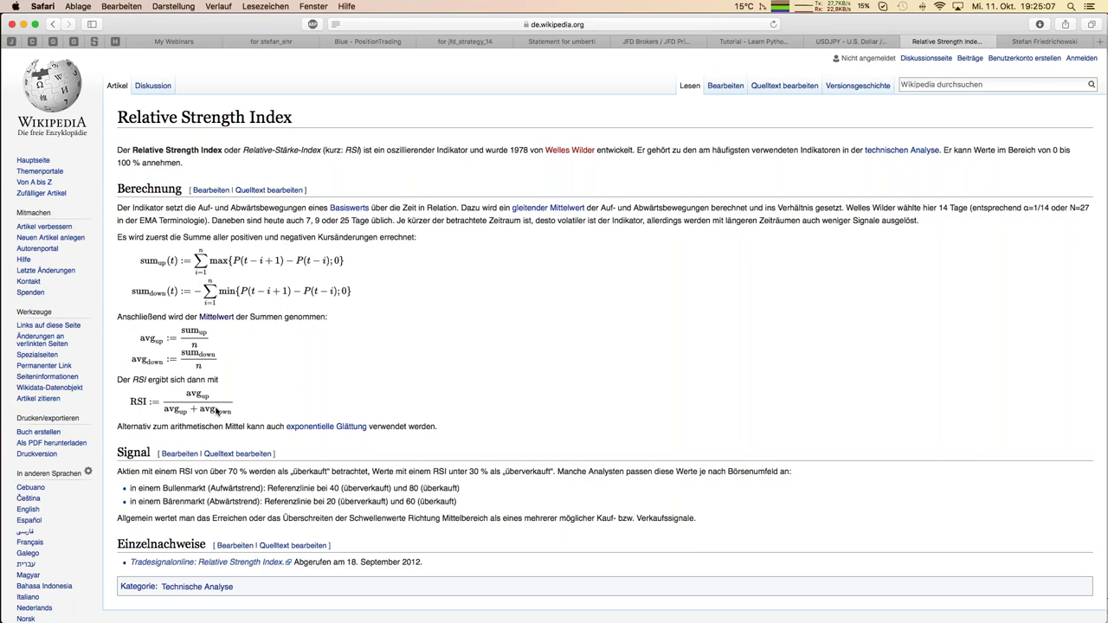
- Return to the RSI definition slide in LibreOffice and leave text editing of its bullet list
mouse_move(7, 294)
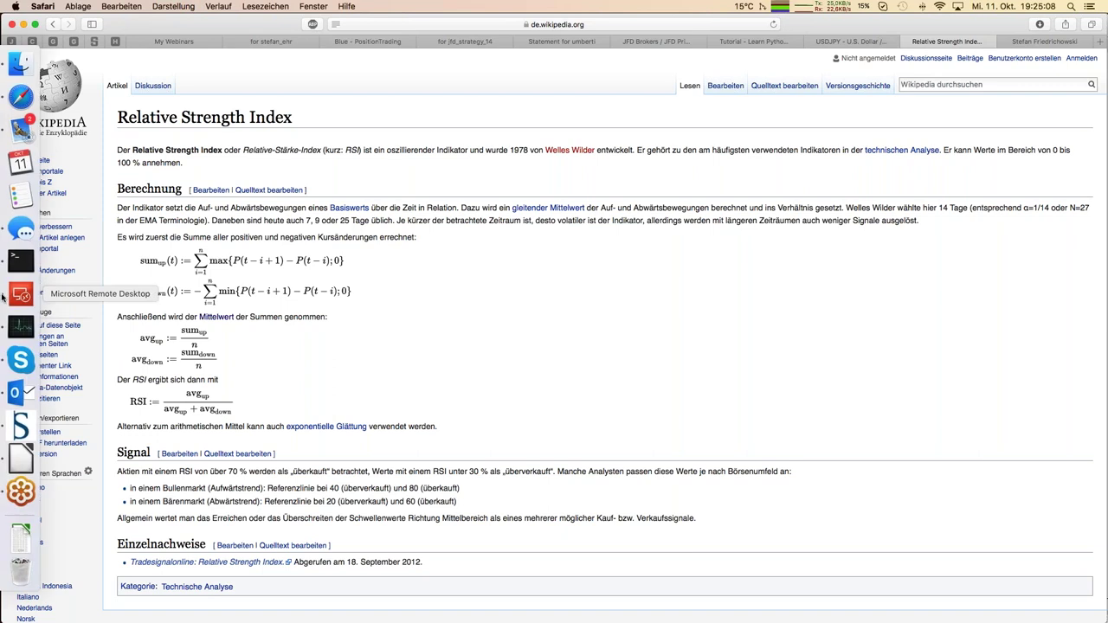
click(24, 462)
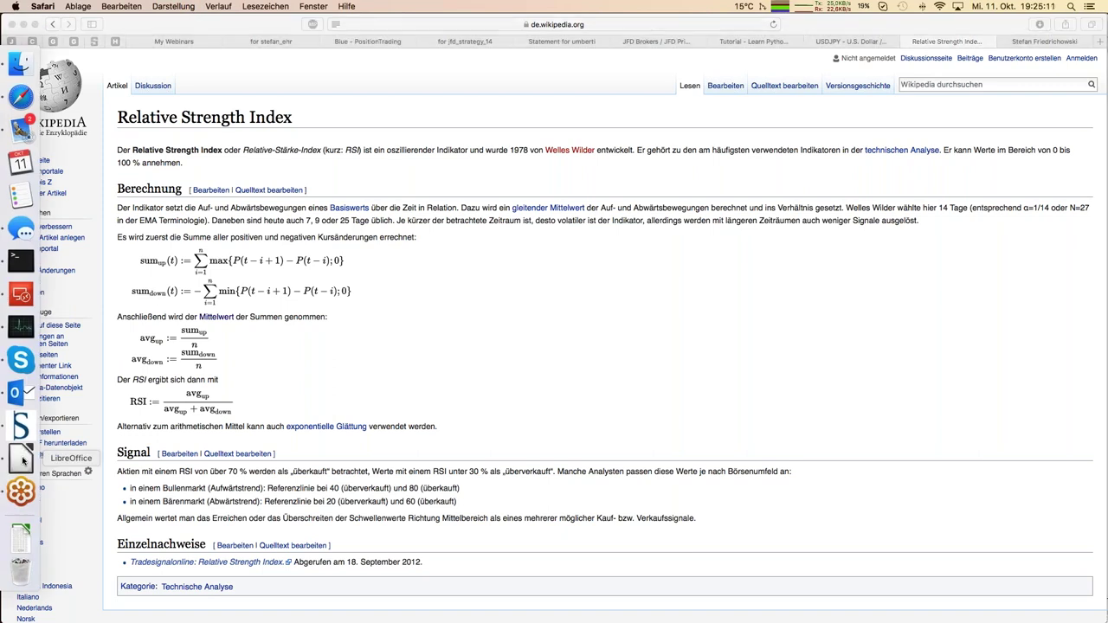
click(119, 443)
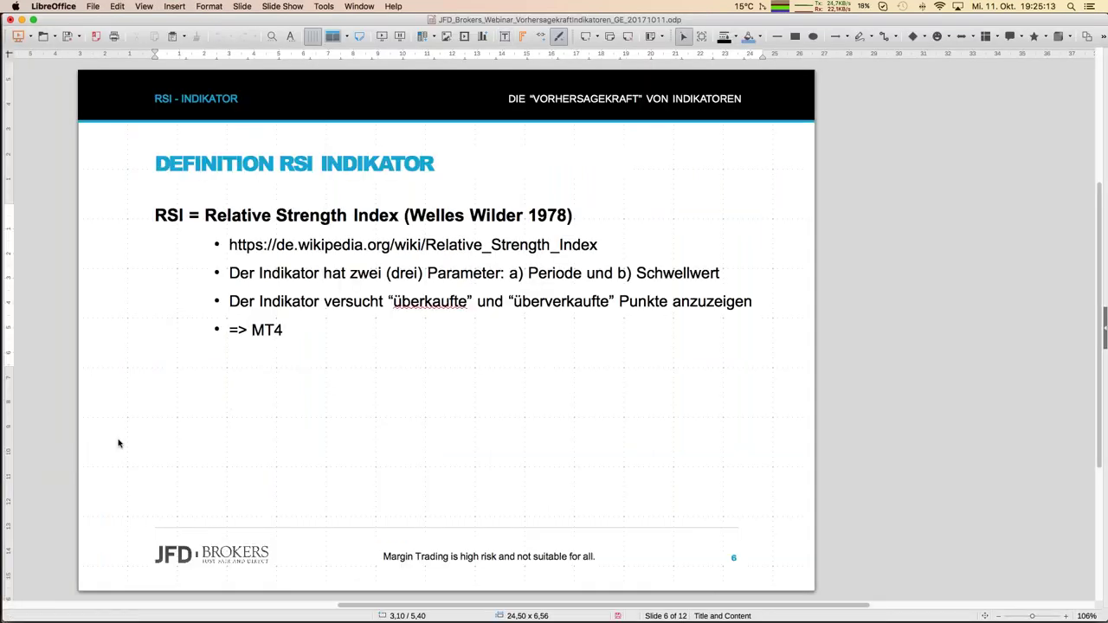
- Advance to the slide defining "Vorhersagekraft", switch to the EURUSD_D1_RSI_PredictivePower.ods spreadsheet and enlarge its view to 140%
key(Page_Down)
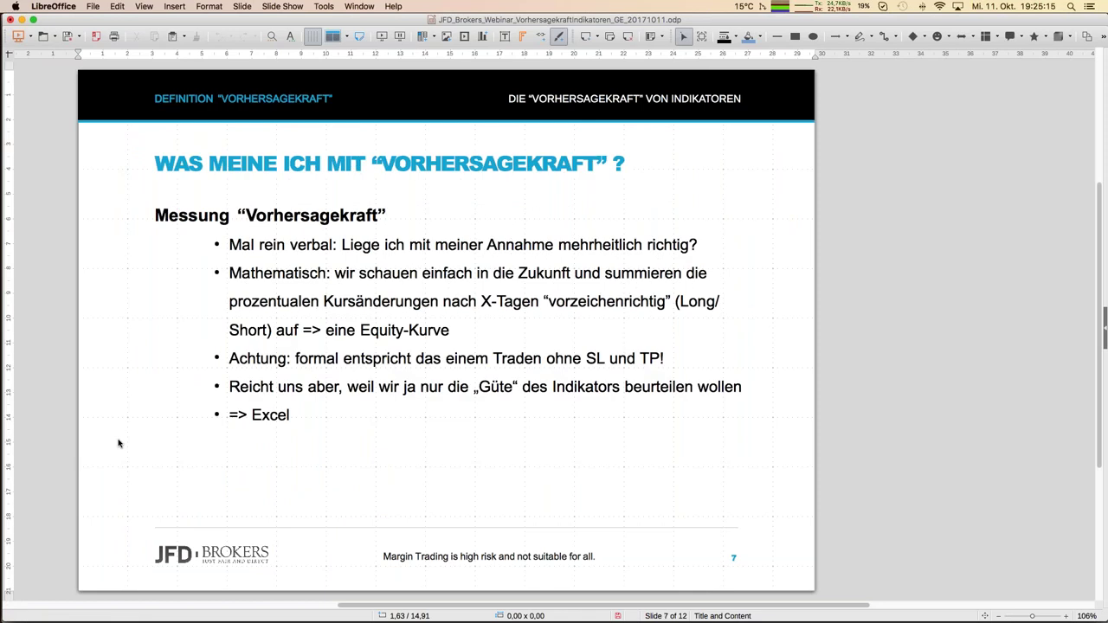
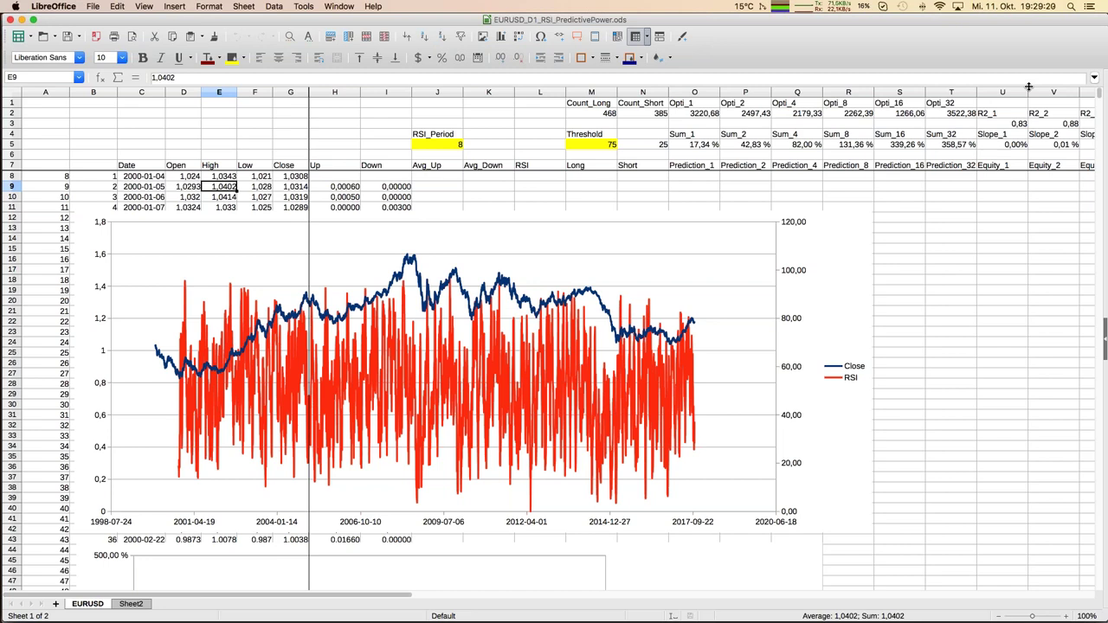
click(1068, 617)
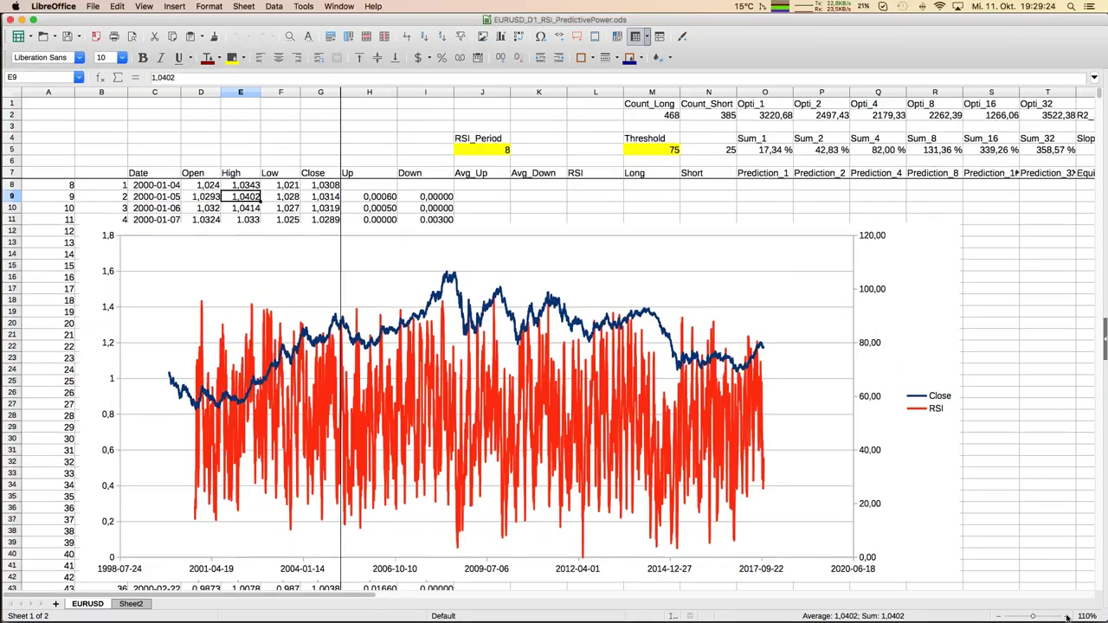
click(1067, 616)
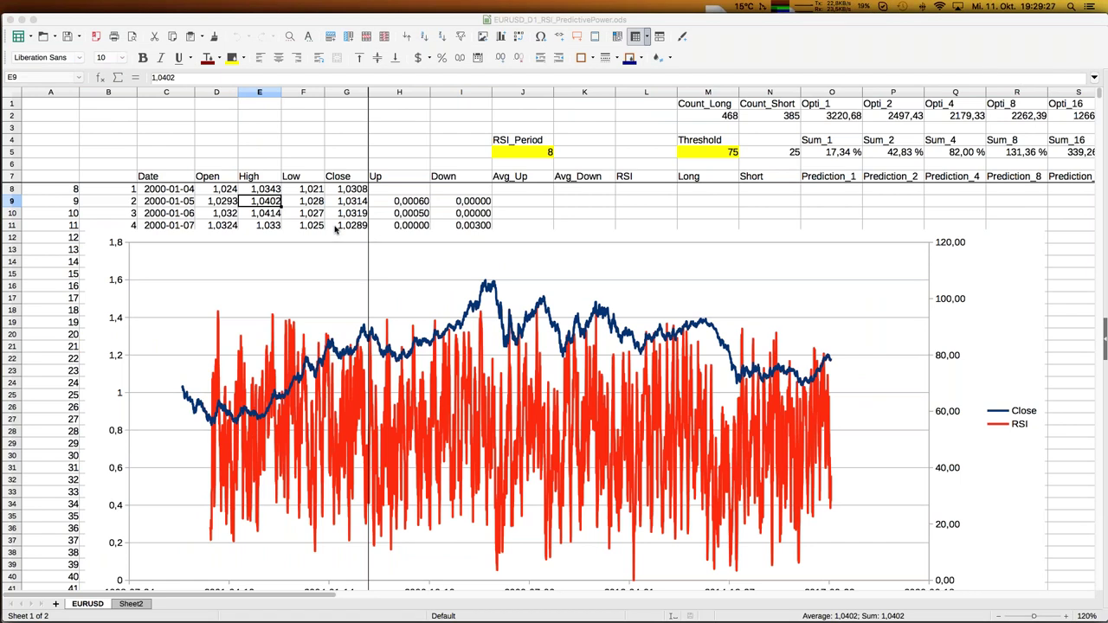
click(308, 202)
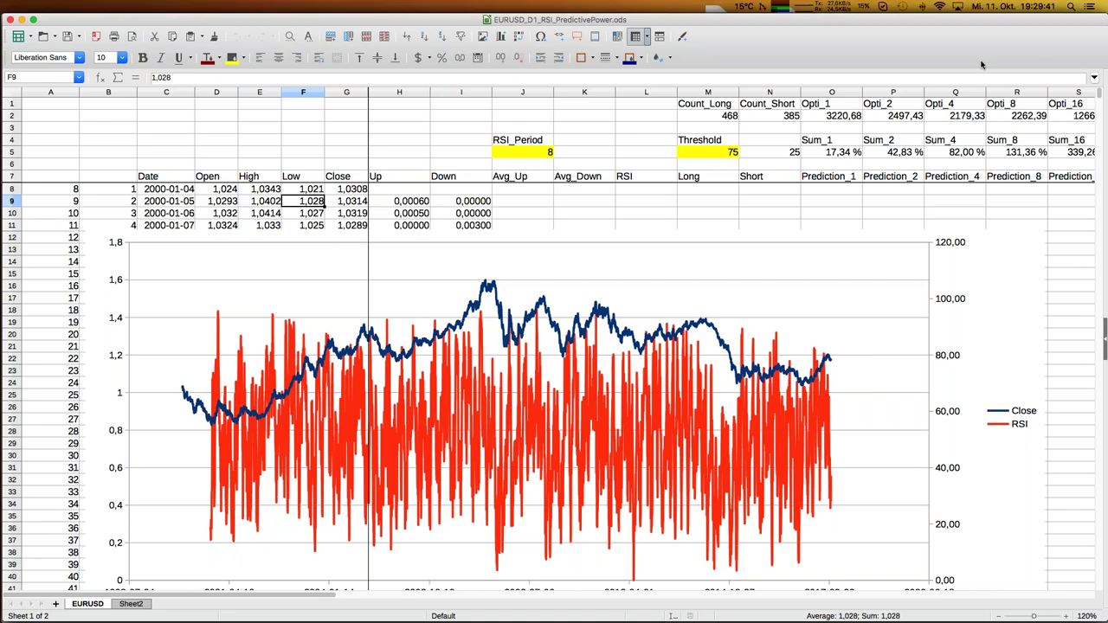
click(1065, 617)
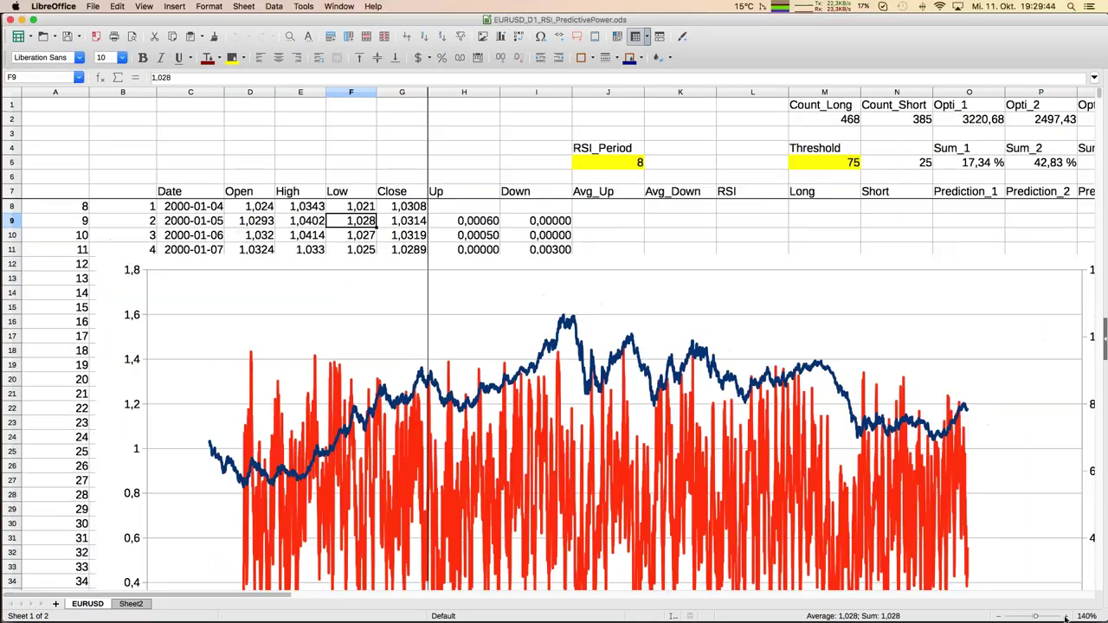
- Inspect the Up and Down formulas in row 9, and go to the first filled Avg_Up cell, J211
click(469, 227)
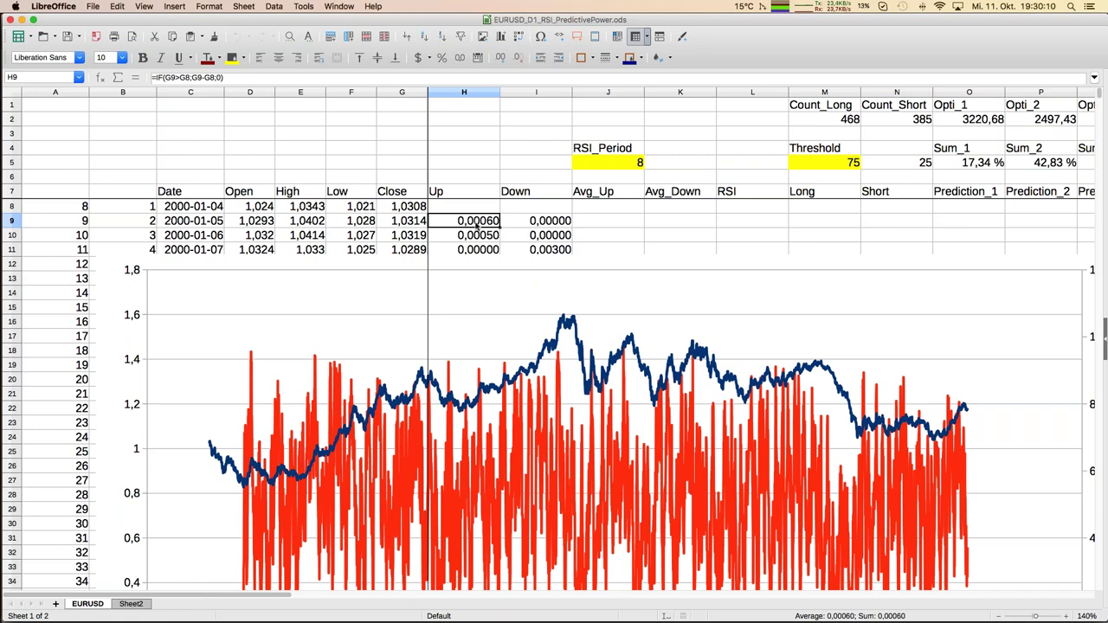
click(535, 222)
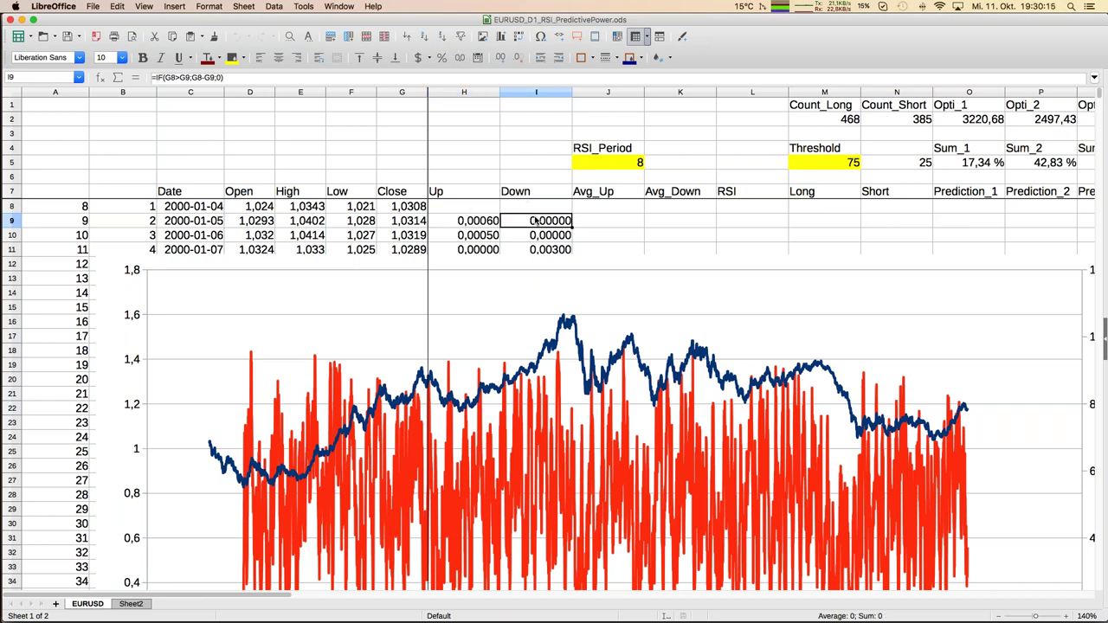
key(Right)
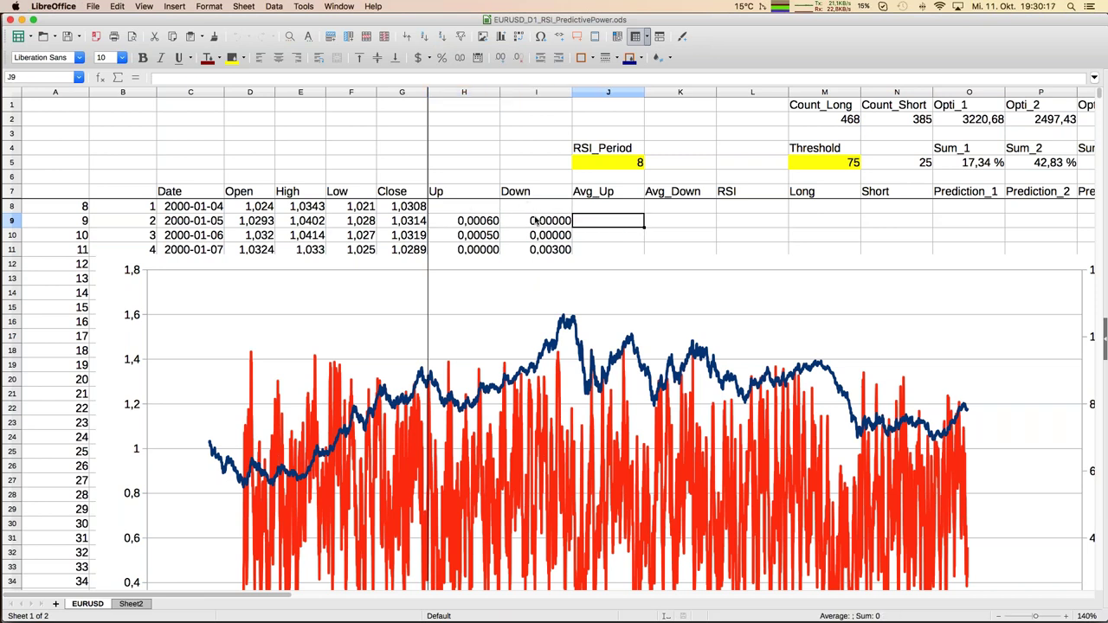
key(ctrl+Down)
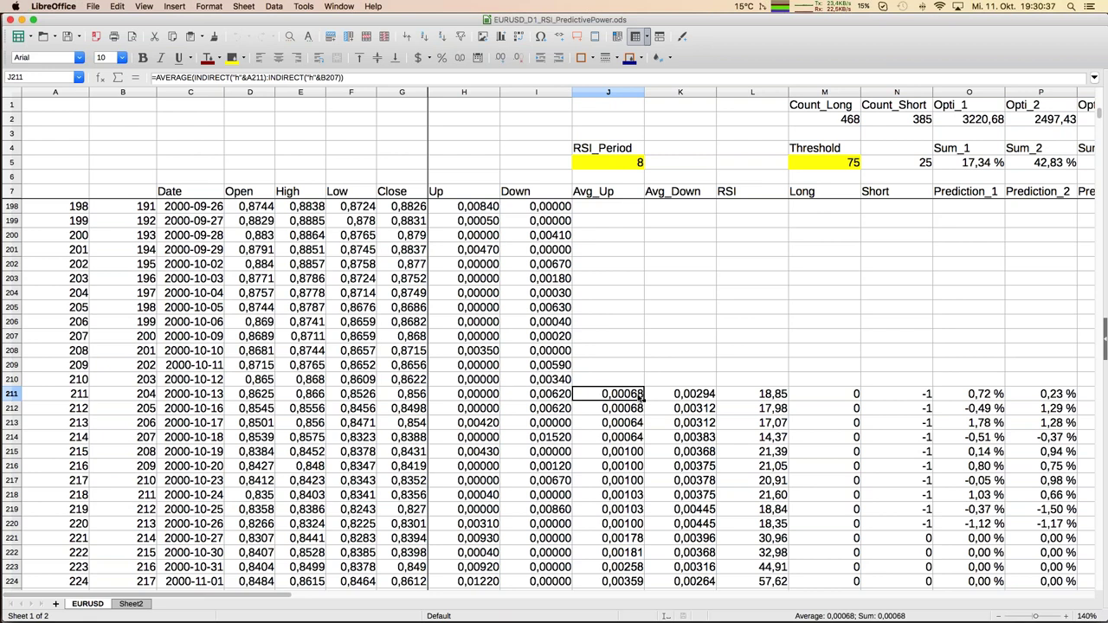
- Examine how Avg_Up in J211 is built by highlighting the preceding Up values and checking the row index formulas in A211 and B211
drag(484, 396, 481, 287)
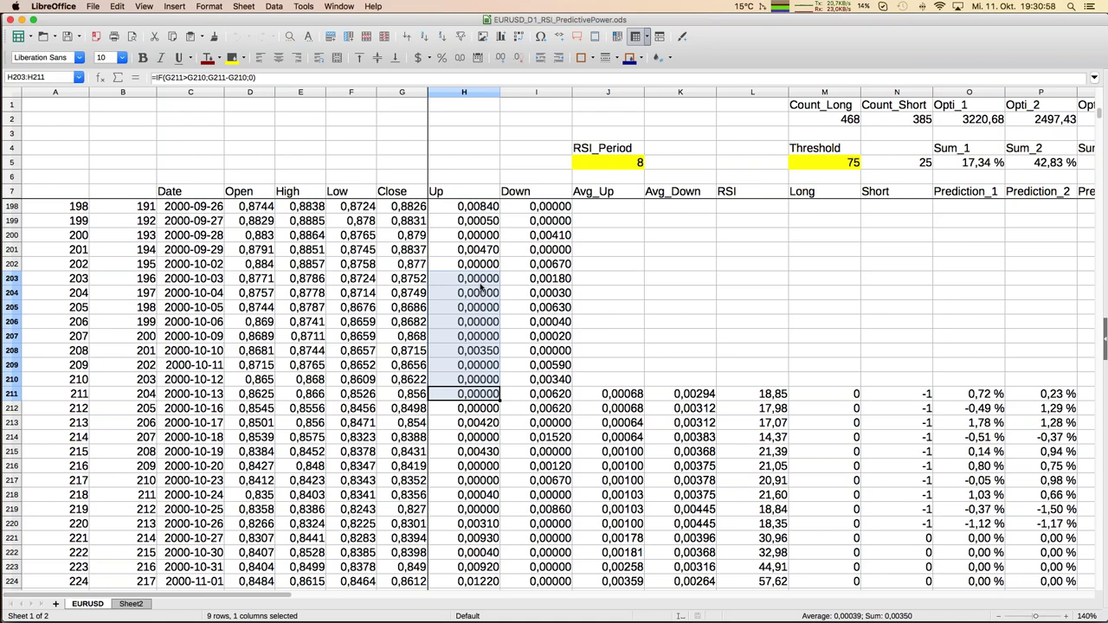
drag(482, 289, 483, 249)
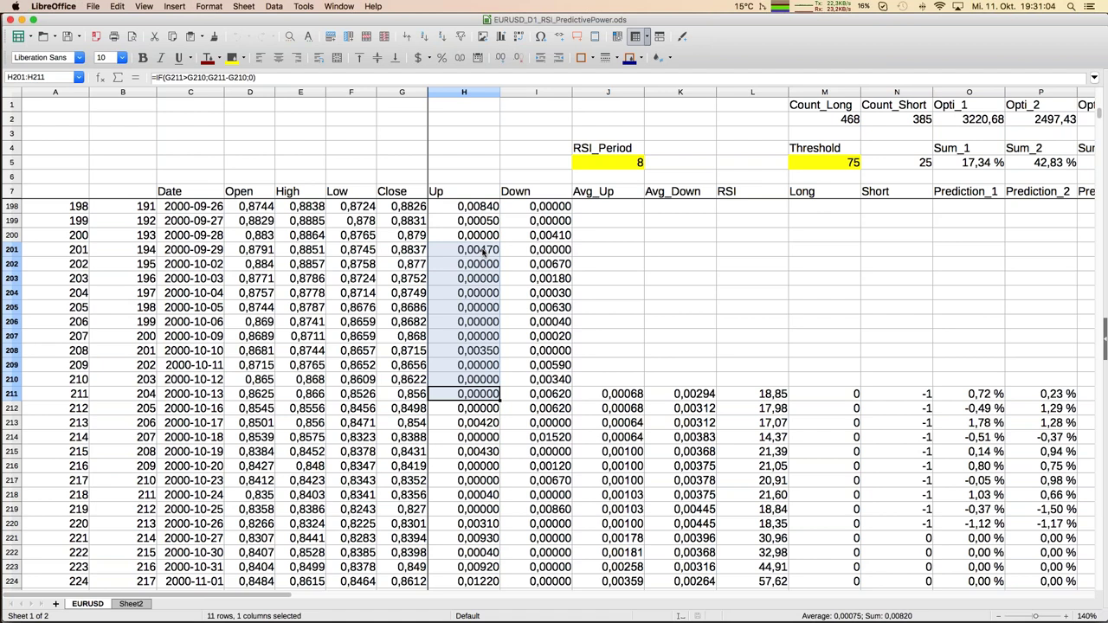
drag(484, 250, 484, 395)
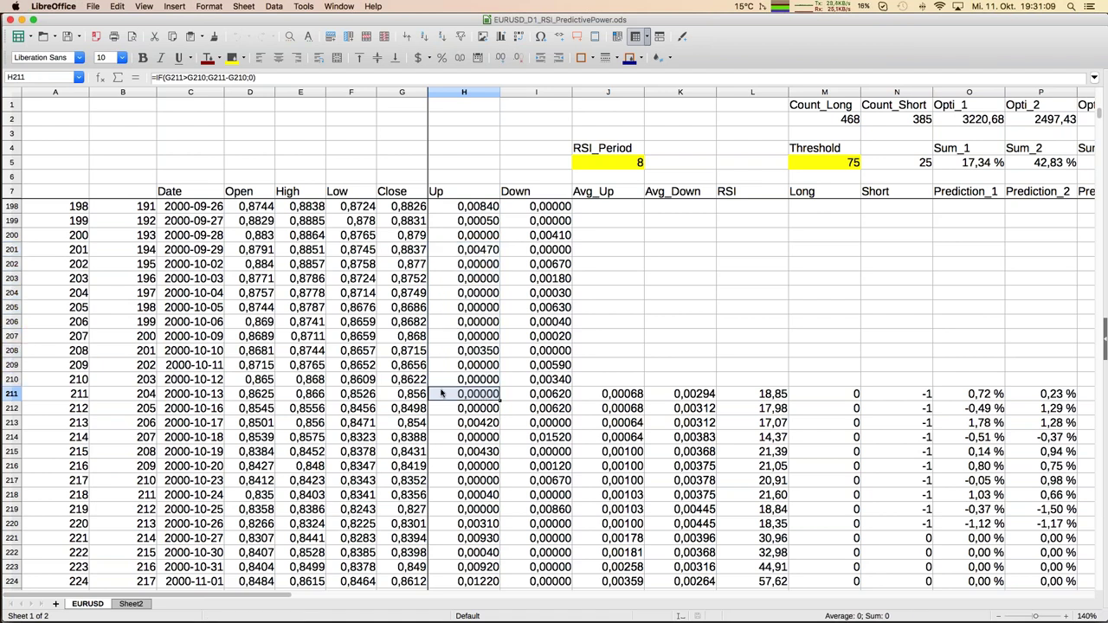
click(80, 397)
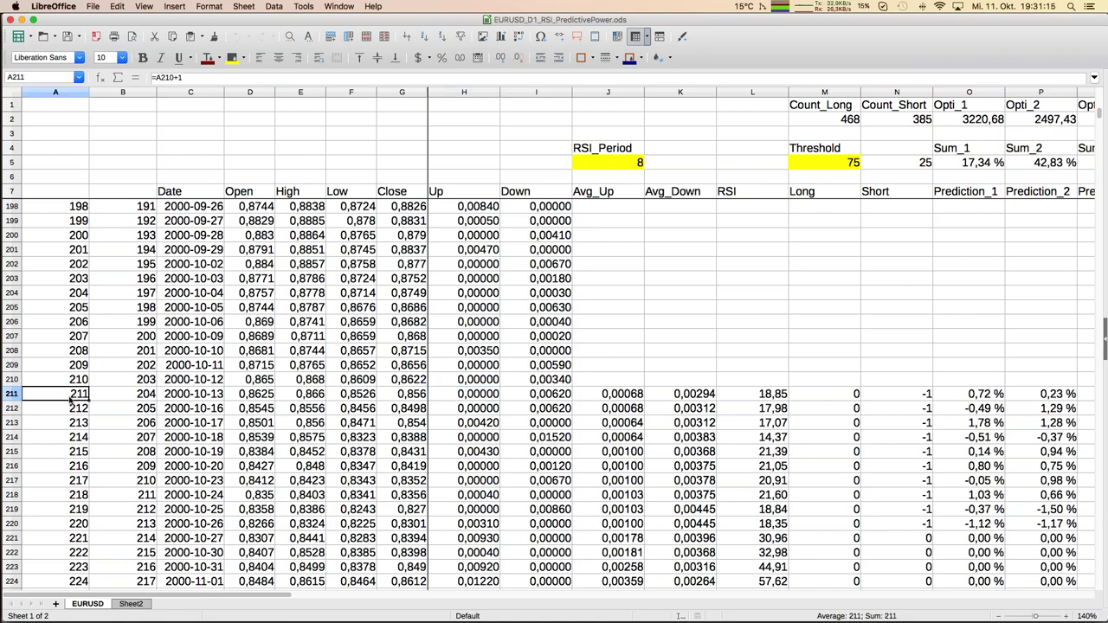
click(142, 397)
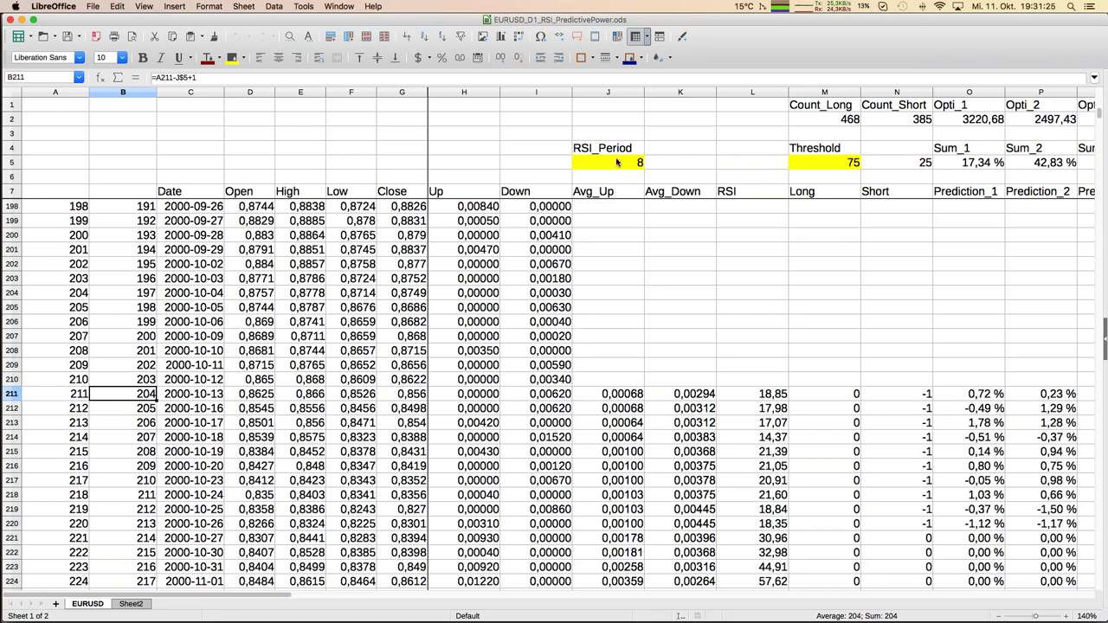
click(618, 394)
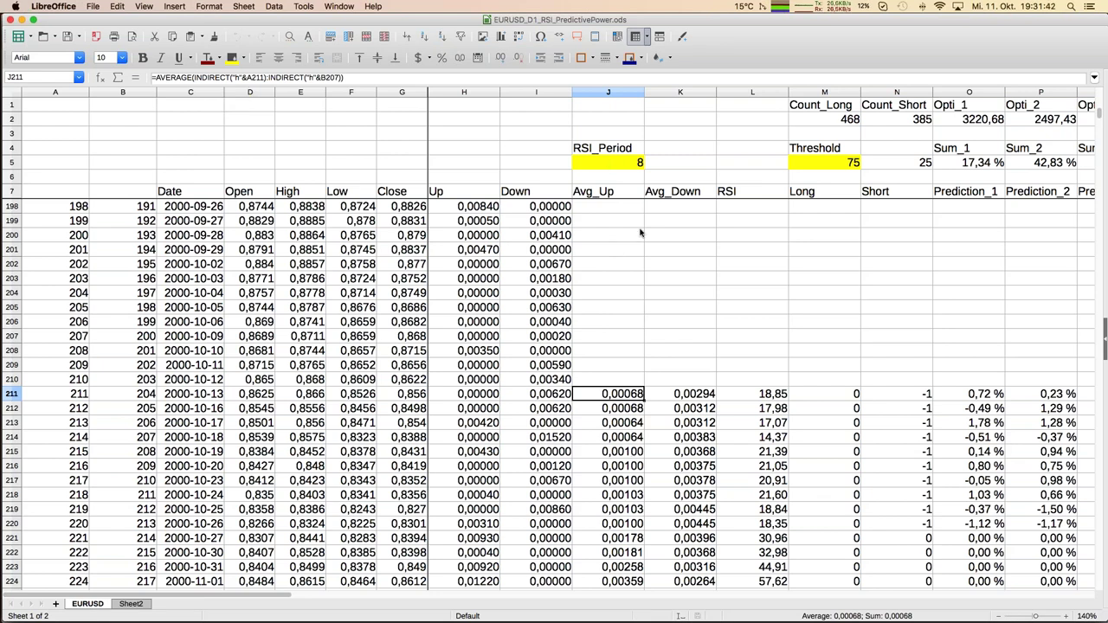
- Set the RSI_Period parameter in cell J5 to 12
click(621, 166)
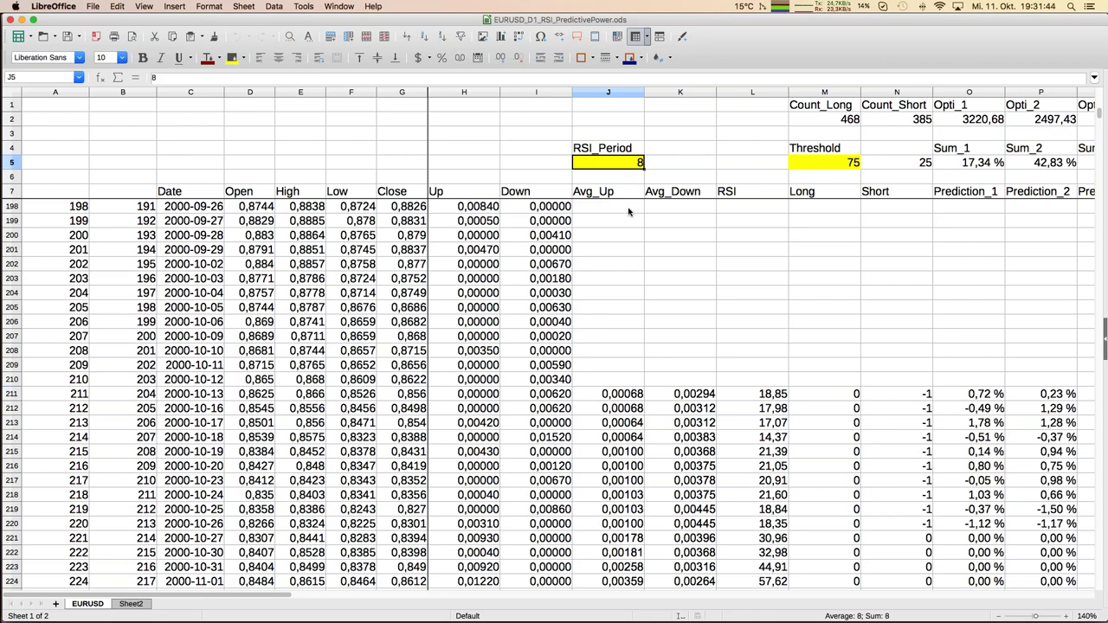
text(12)
key(Return)
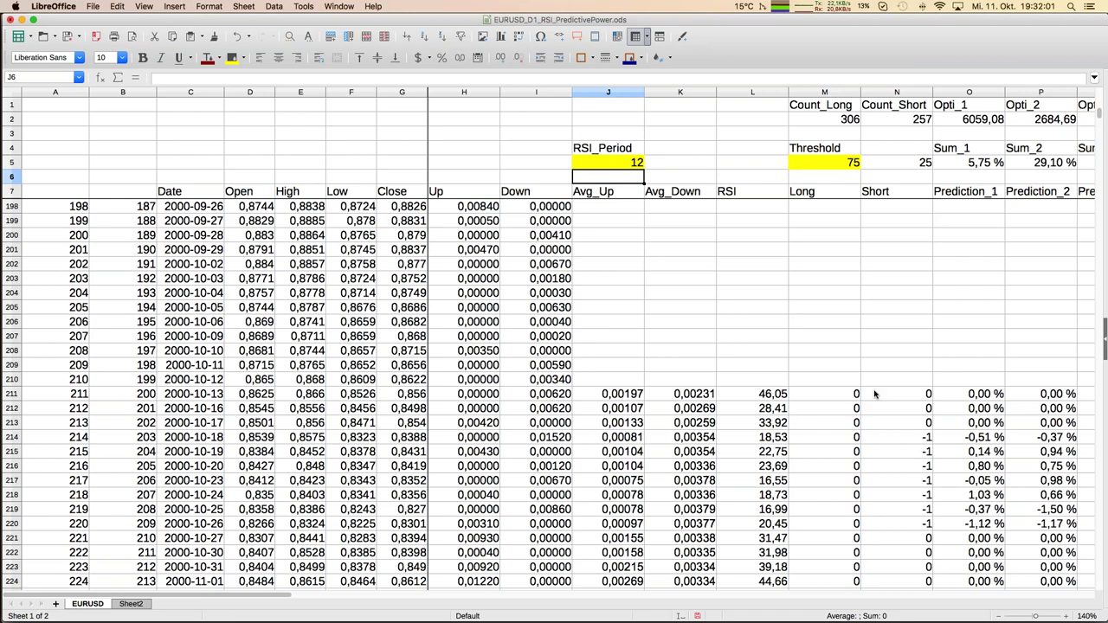
- Inspect the Avg_Up, Avg_Down and RSI formulas in row 211
click(608, 396)
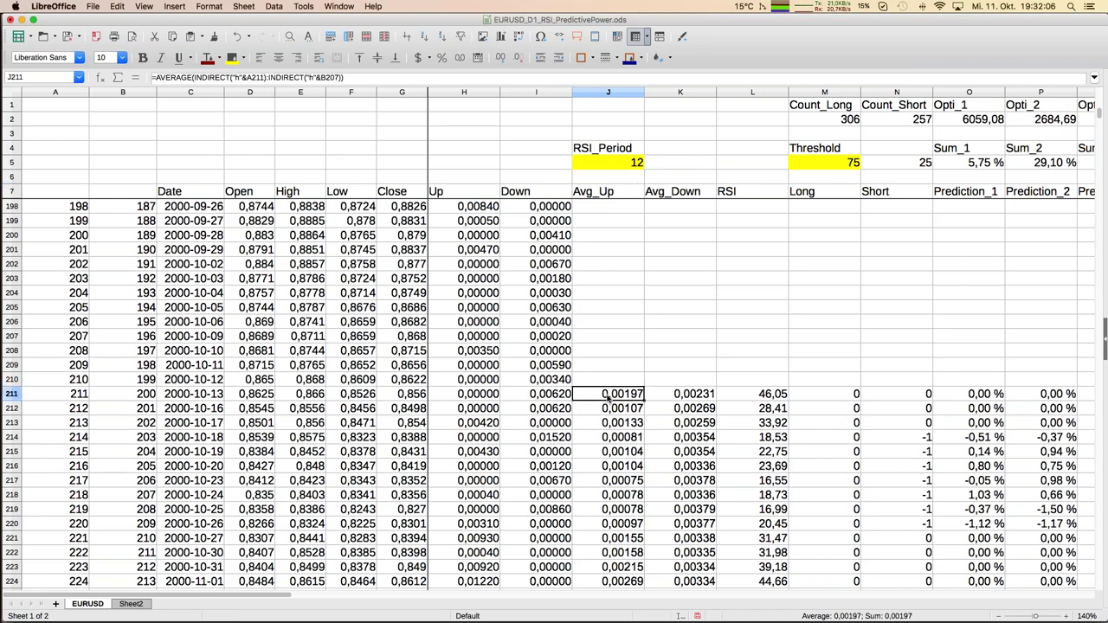
key(Right)
key(Right)
key(Right)
key(Left)
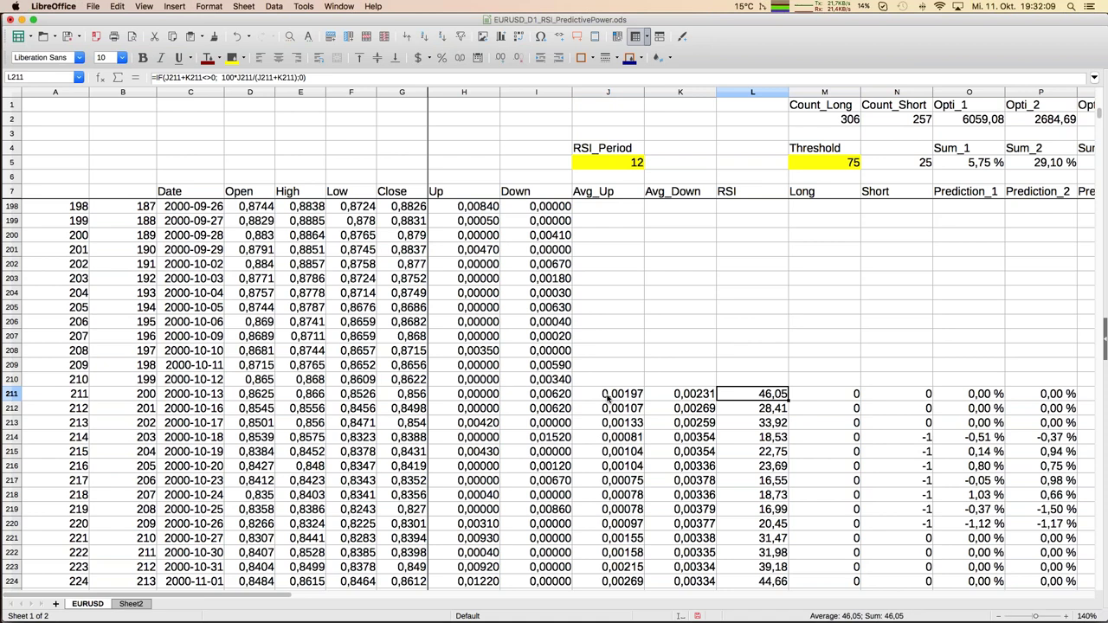
- Step through the signal formulas and the Prediction_1 to Prediction_32 formulas in row 211, ending on the Long signal formula
key(Right)
key(Right)
key(Right)
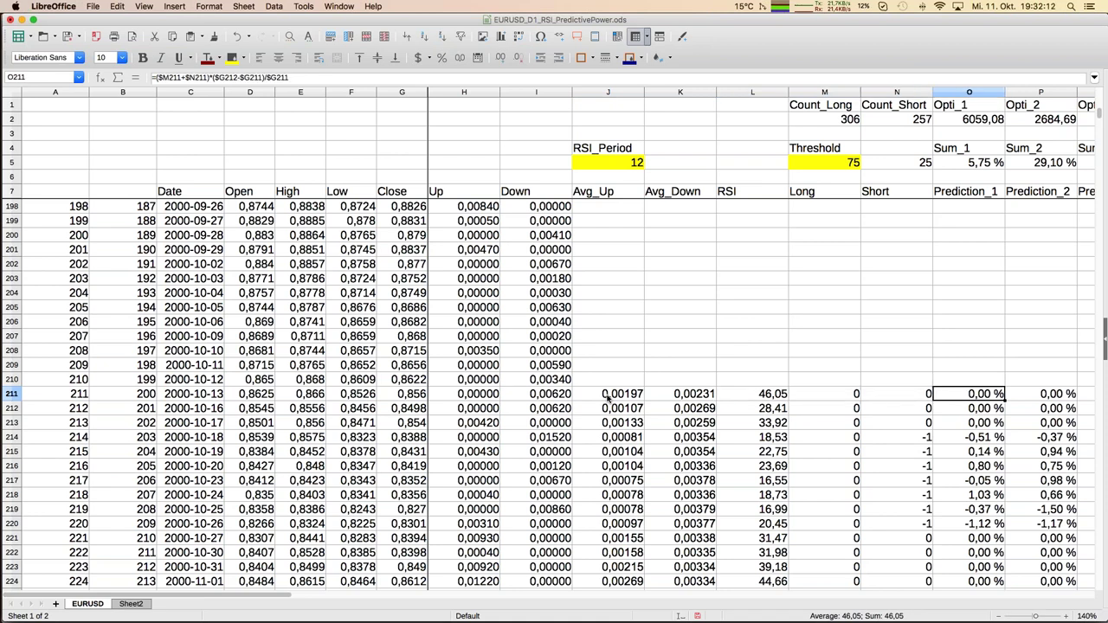
key(Right)
key(Right)
key(Right)
key(Right)
key(Right)
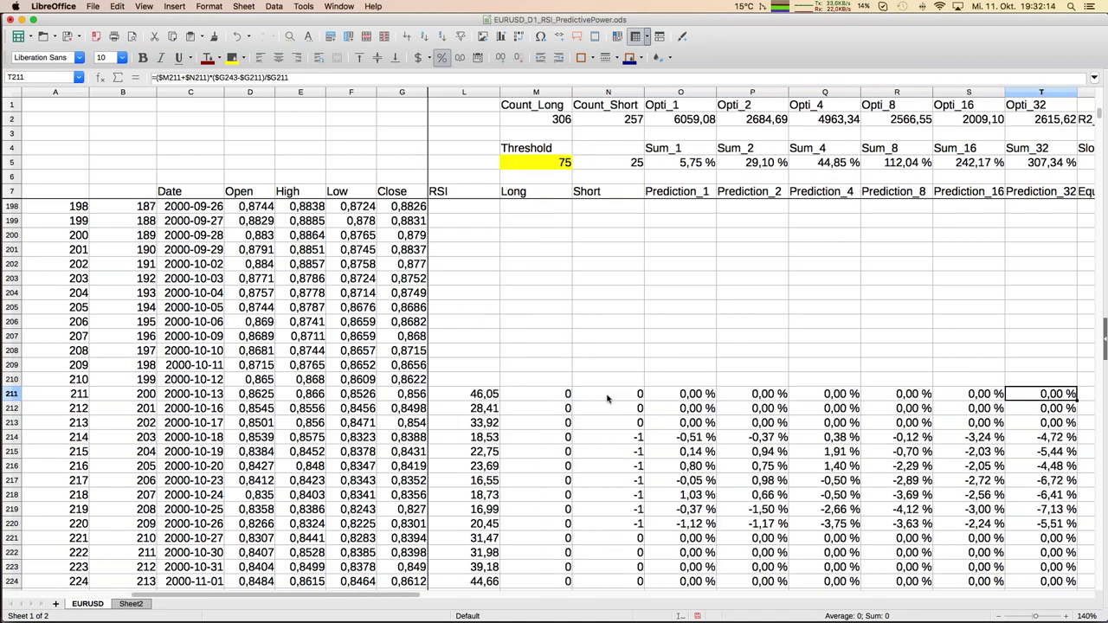
key(Left)
key(Left)
key(Left)
key(Left)
key(Left)
key(Left)
key(Left)
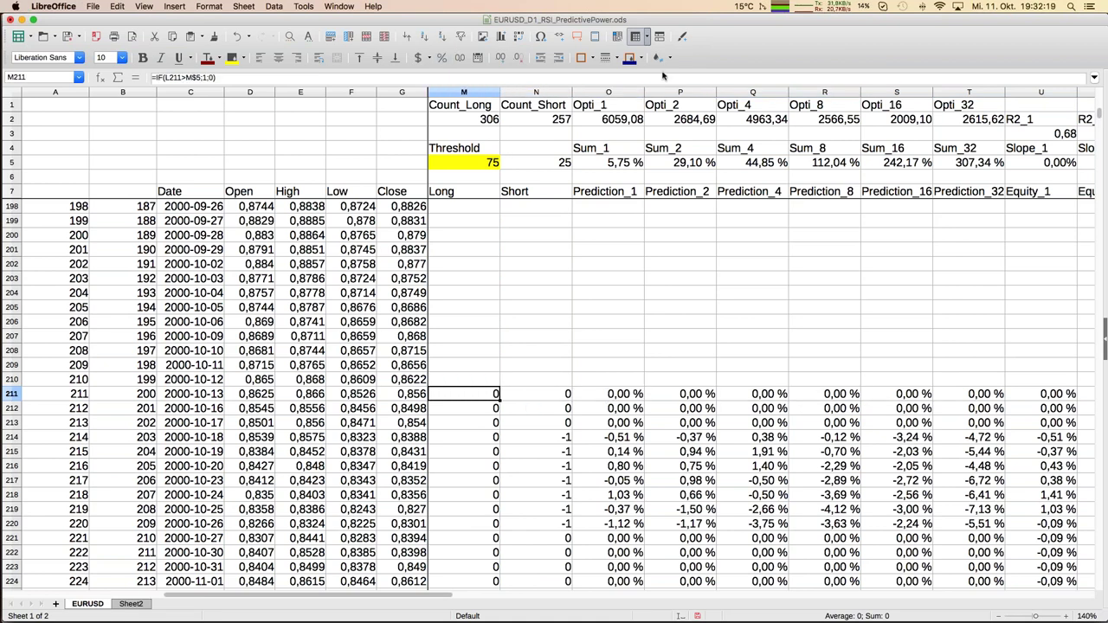
- Set the Threshold parameter in cell M5 to 70
click(465, 166)
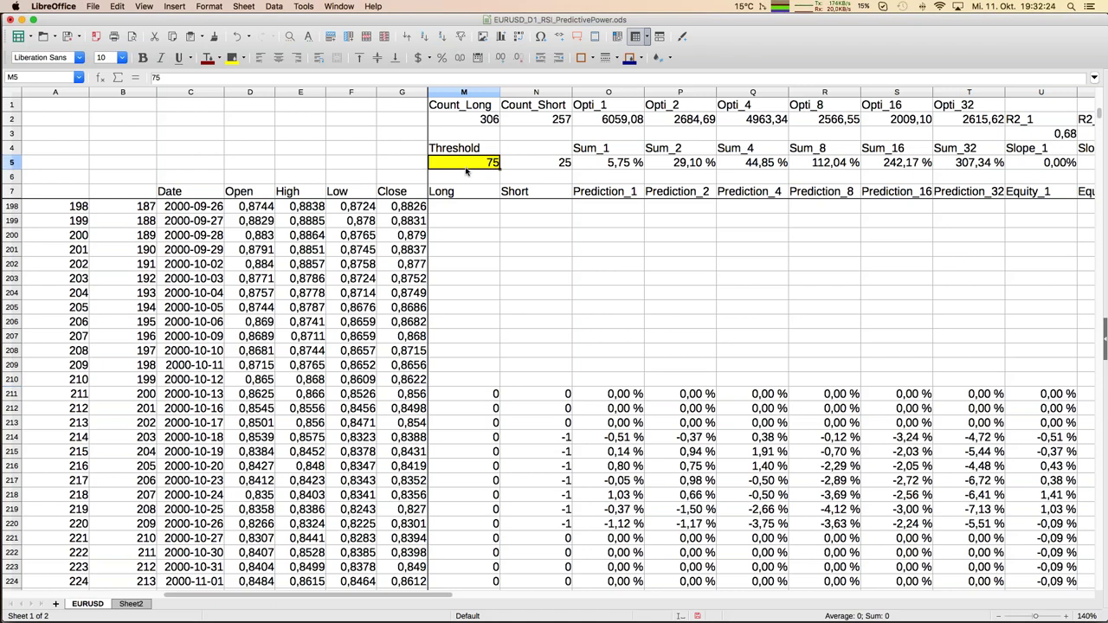
text(70)
key(Return)
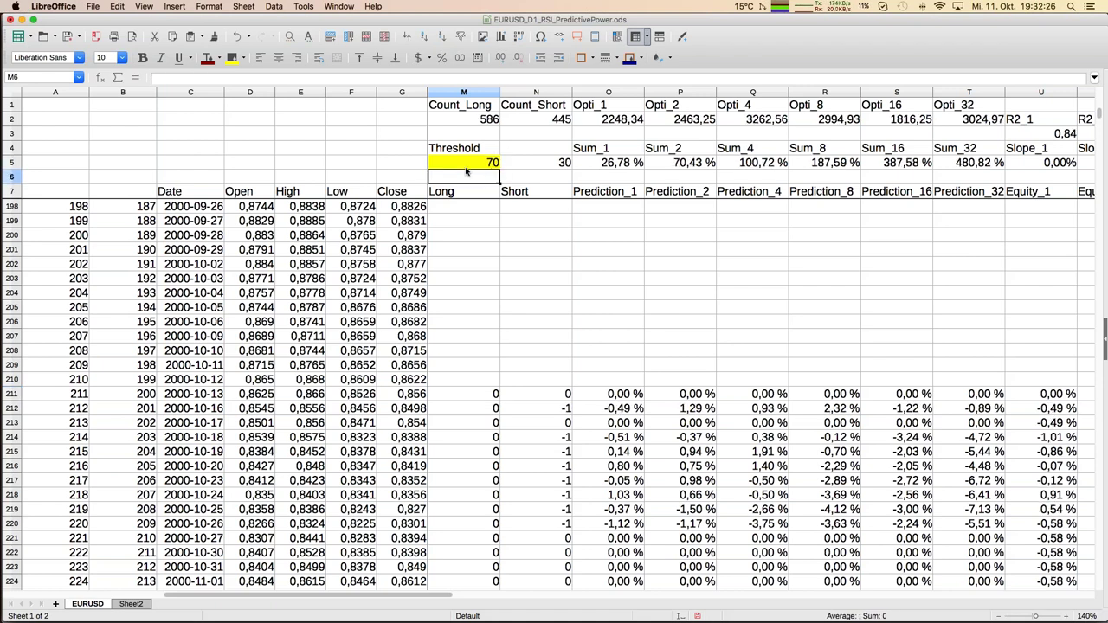
- Compare the Long and Short signal formulas in row 211 with the RSI value and thresholds, and check the Short signal in row 212
click(489, 398)
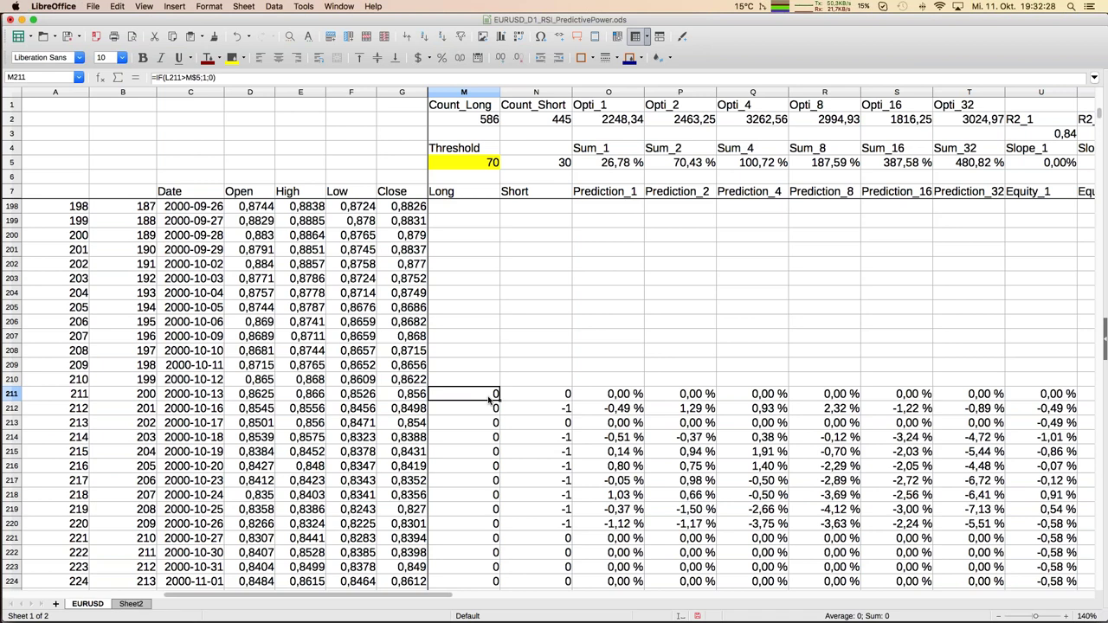
key(Left)
key(Right)
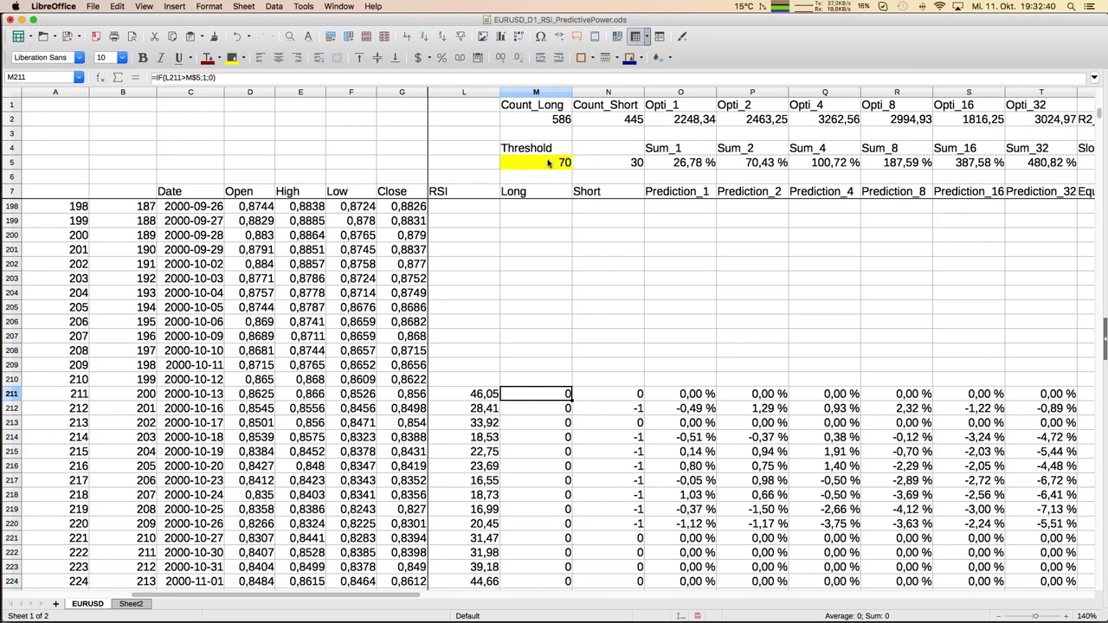
key(Right)
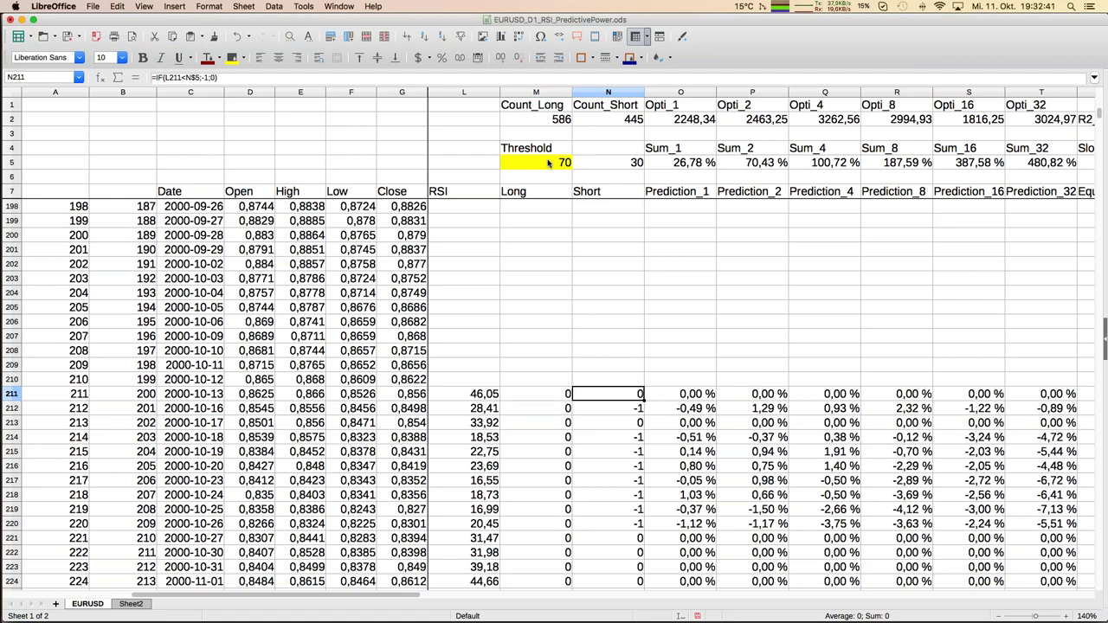
key(Down)
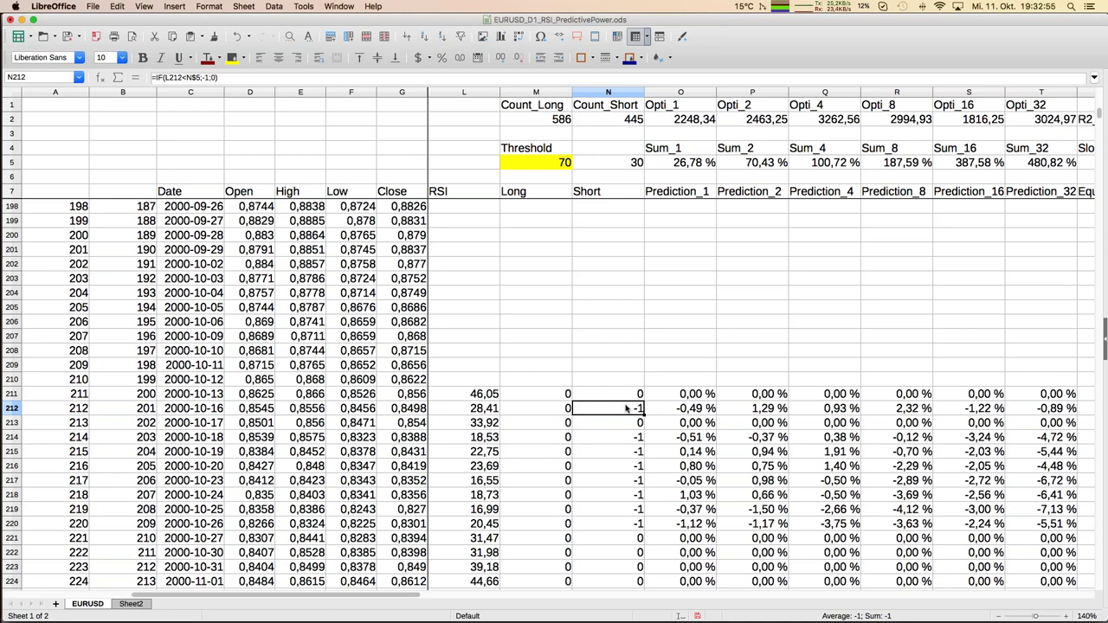
key(super+s)
- Show the cells referenced by the Prediction_1 formula in O212 and close the formula without editing it
key(Right)
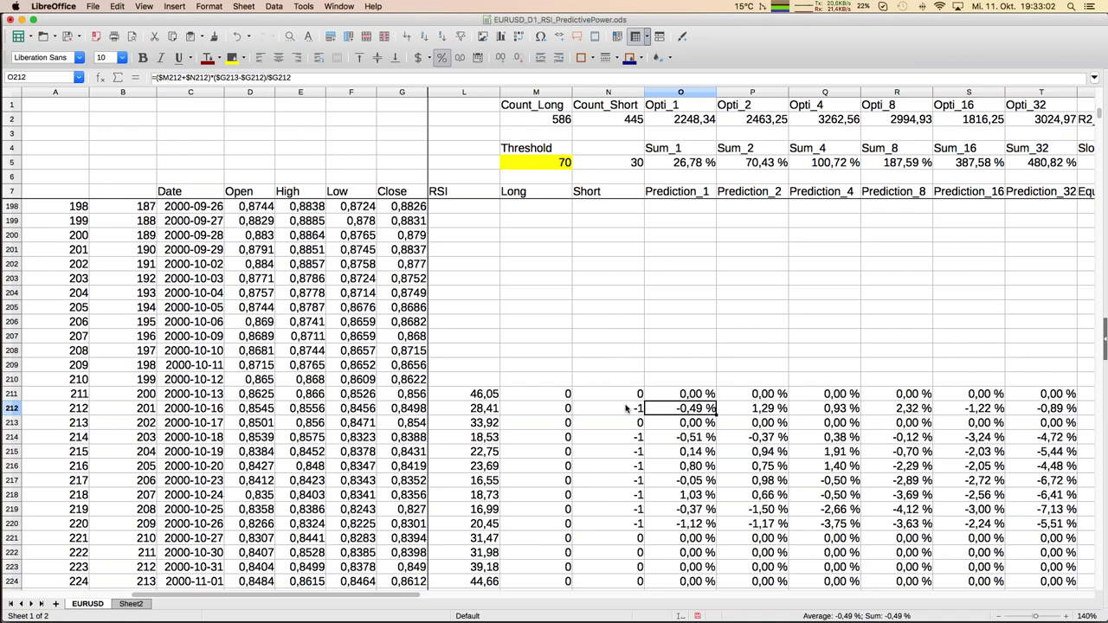
click(303, 76)
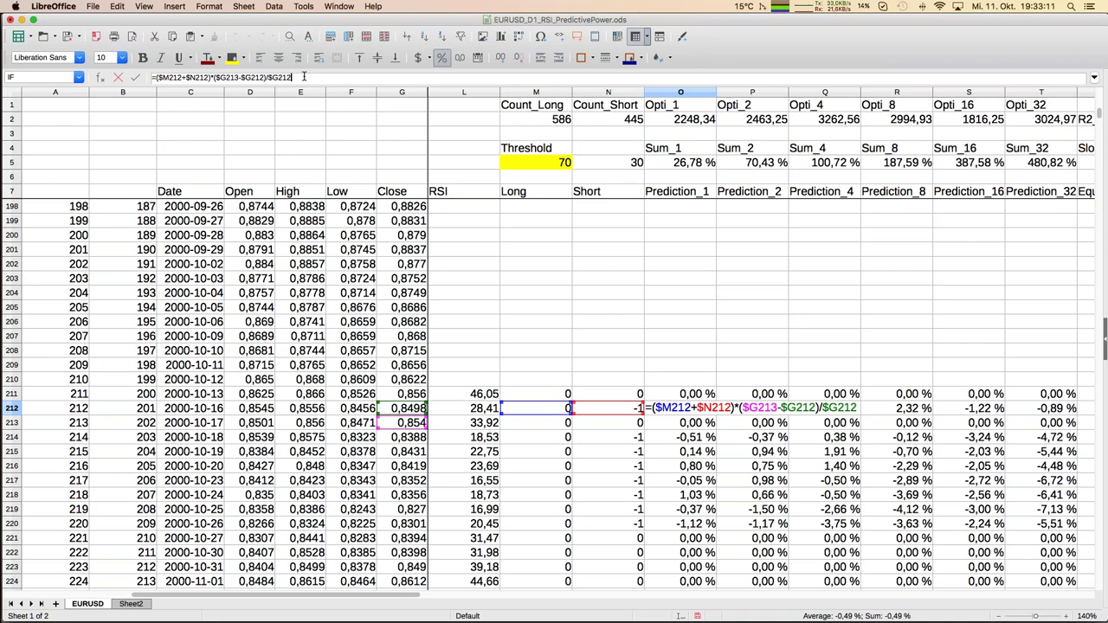
key(Return)
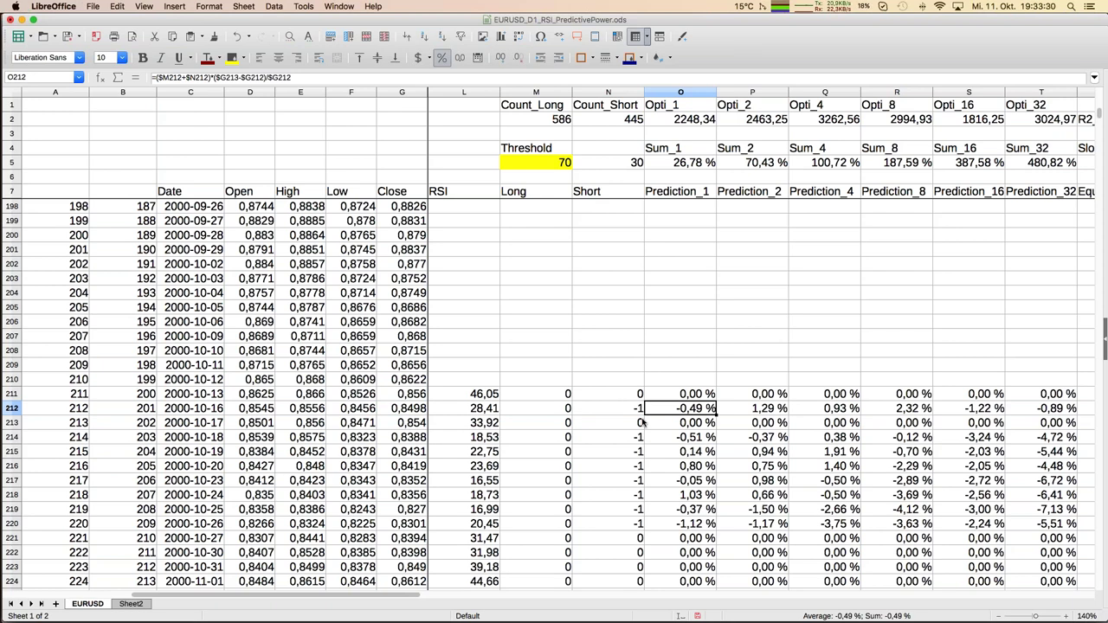
- Show the cells referenced by the Prediction_2 formula in P212, and step through the row's formulas to Prediction_16
key(Right)
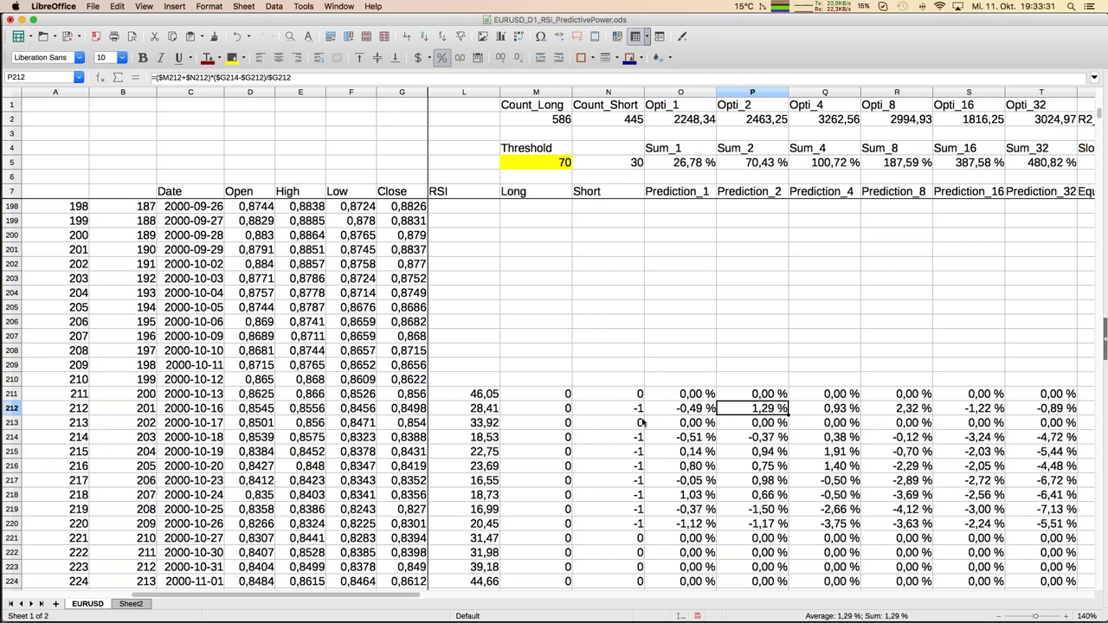
click(358, 79)
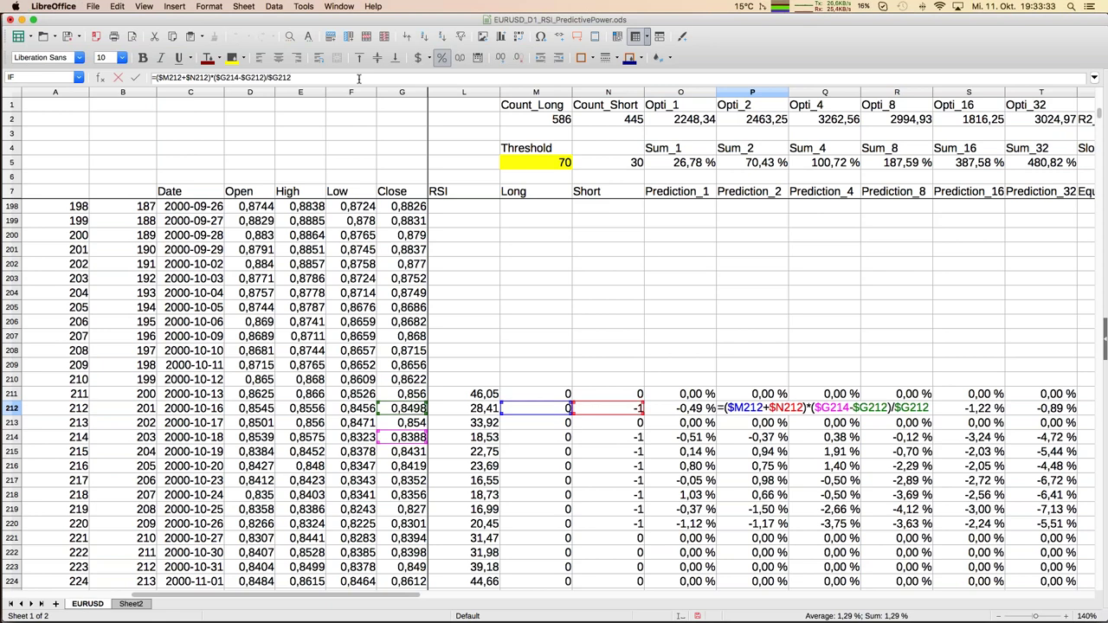
key(Return)
key(Right)
key(Right)
key(Right)
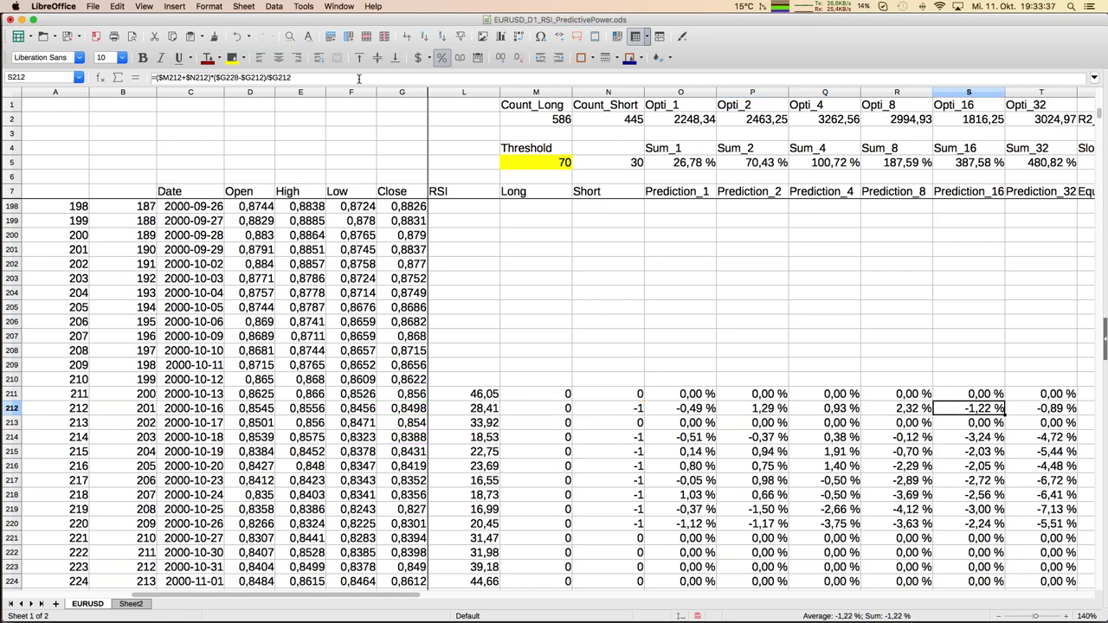
- Check the Prediction_32 formula in T212, and step through row 212's Equity and drawdown formulas to DD_2 in AB212
key(Right)
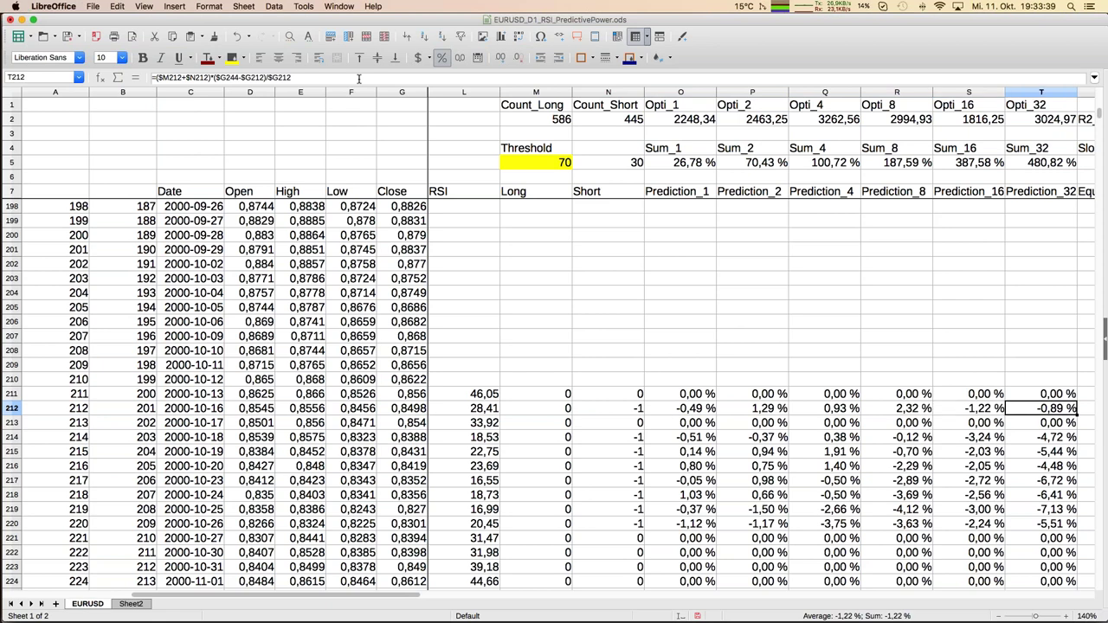
key(Right)
key(Left)
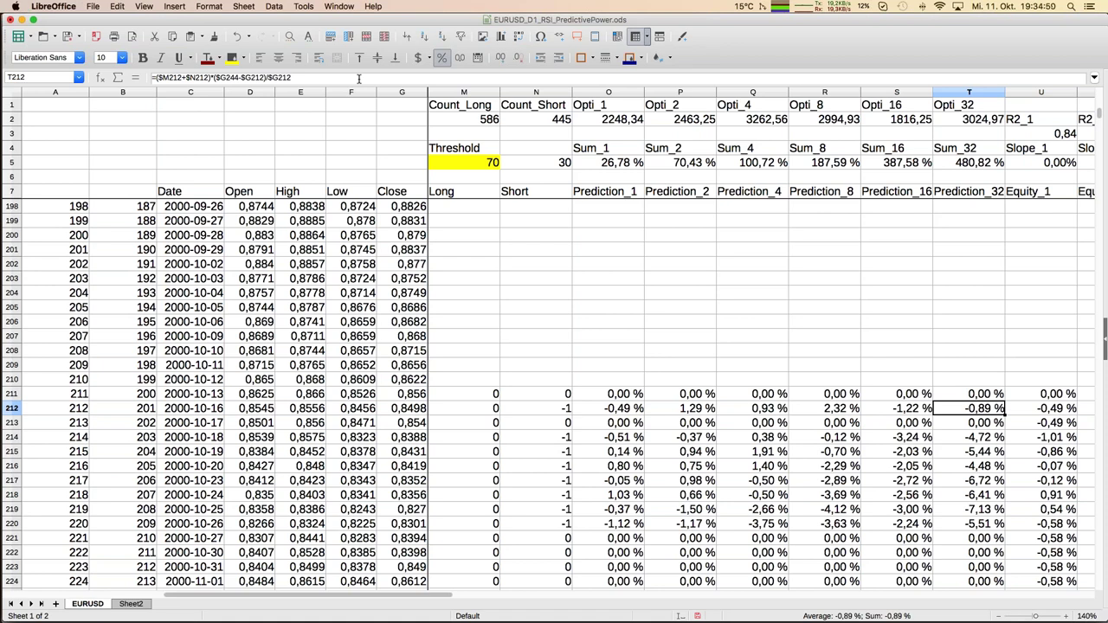
key(Right)
key(Right)
key(Right)
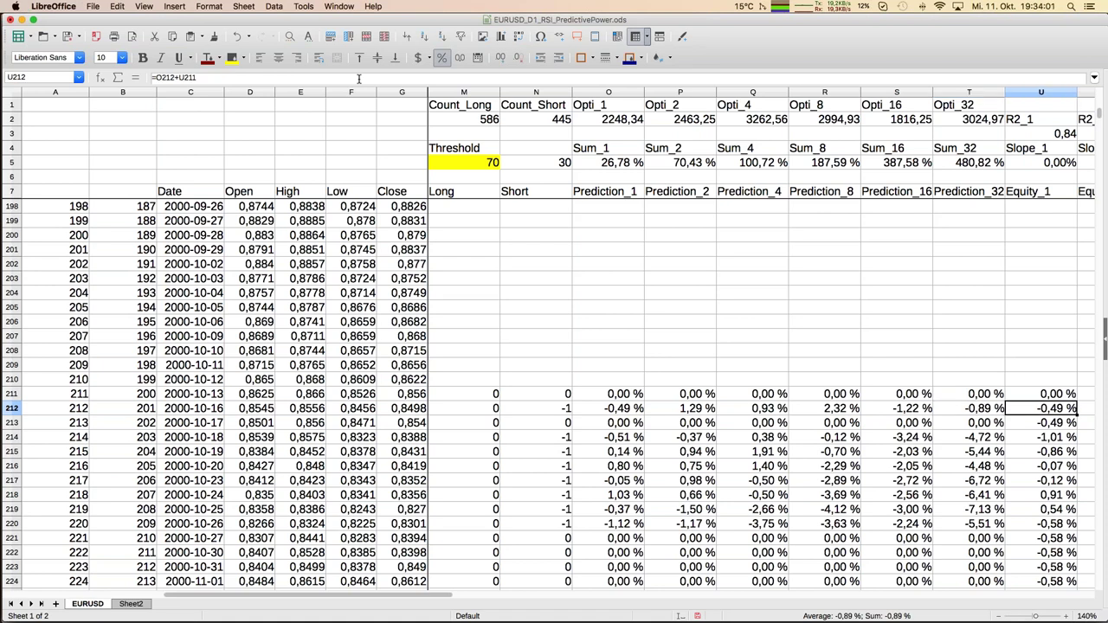
key(Right)
key(Right)
key(Right)
key(Right)
key(Right)
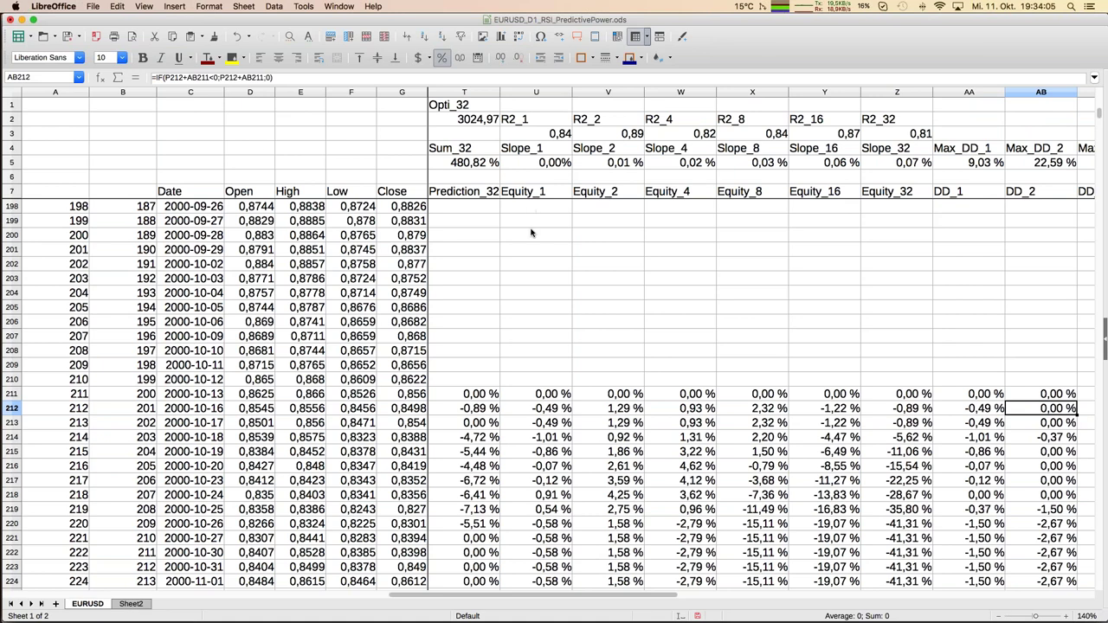
- Check how the Equity_1 formulas accumulate the predictions from U211 to U214
click(537, 393)
key(Down)
key(Down)
key(Down)
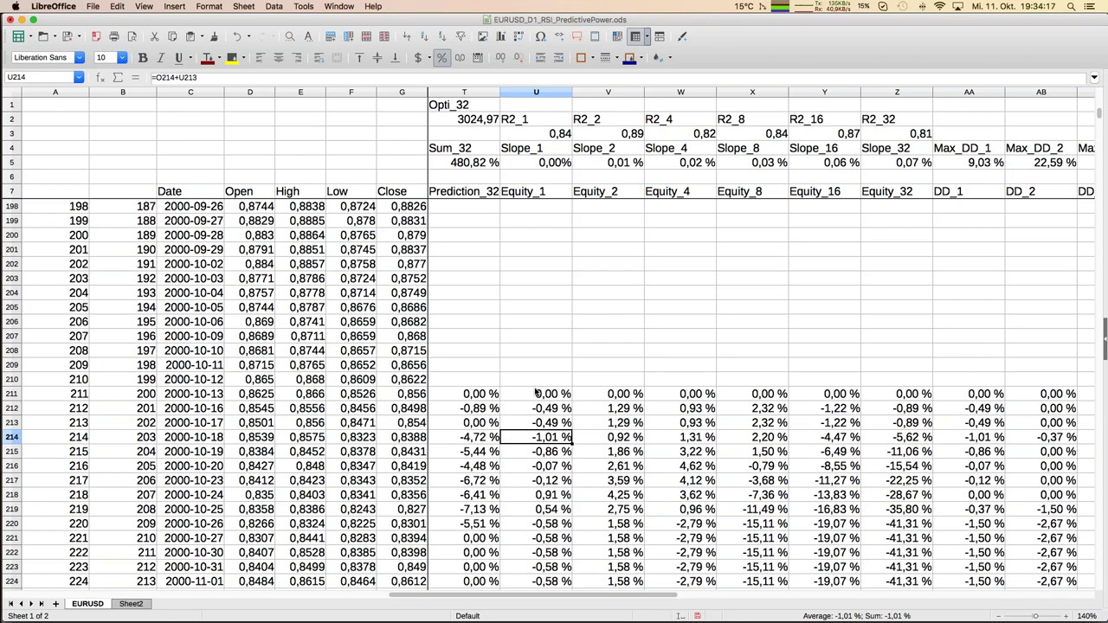
- Step through the remaining Equity and drawdown formulas in row 214, from Equity_2 to DD_16 in AE214
key(Right)
key(Right)
key(Right)
key(Right)
key(Right)
key(Right)
key(Right)
key(Right)
key(Right)
key(Right)
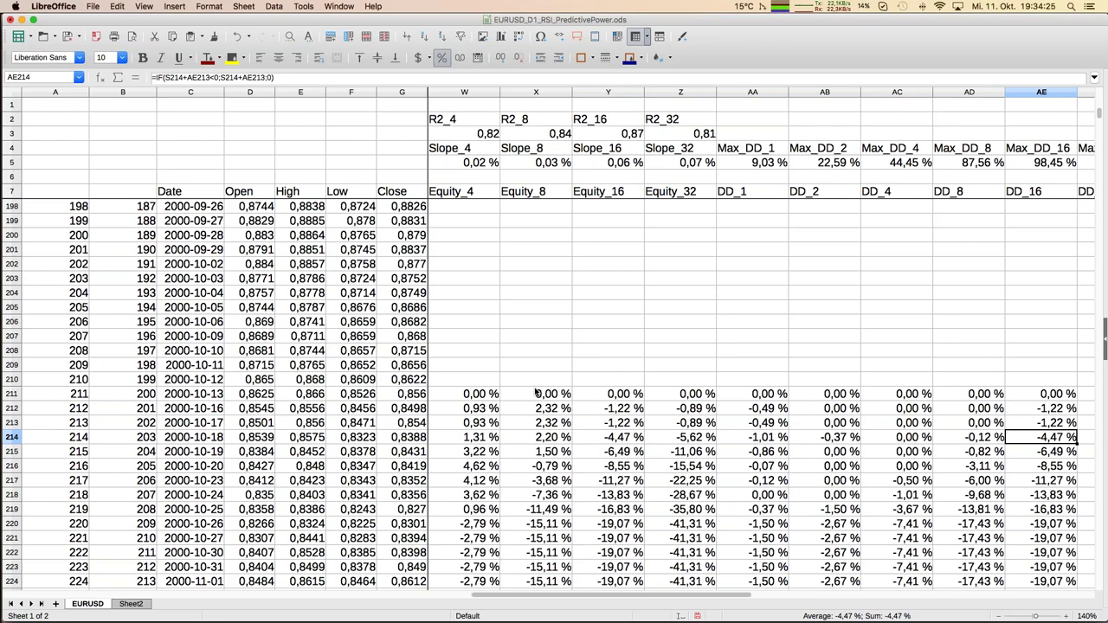
- Check the R2_16 formula in Y3 and the Opti_1 formula in O2
click(593, 151)
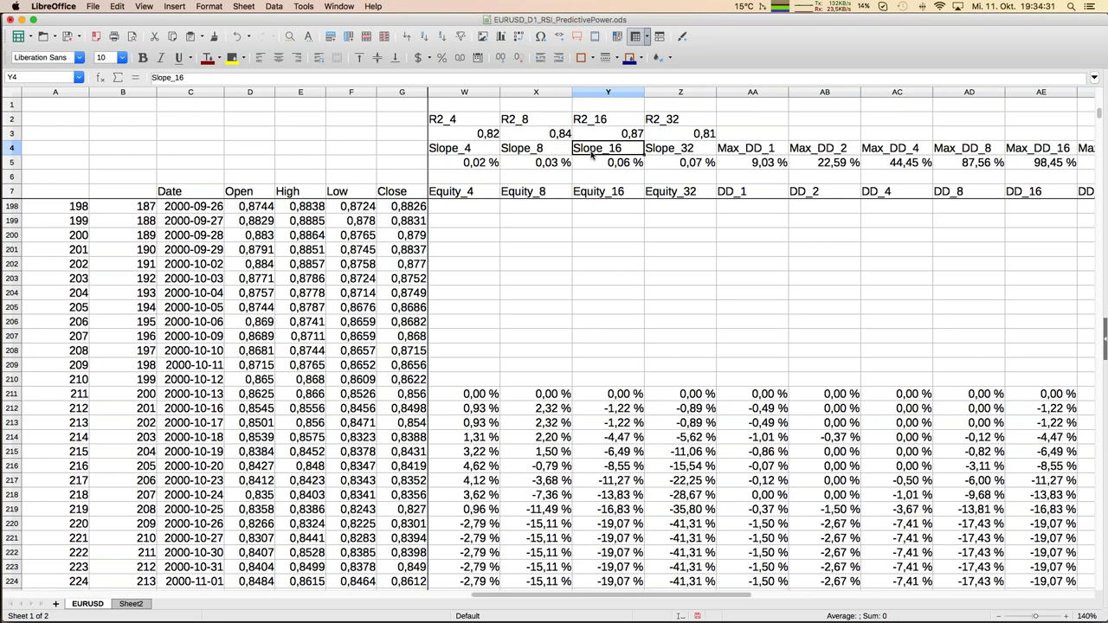
key(Up)
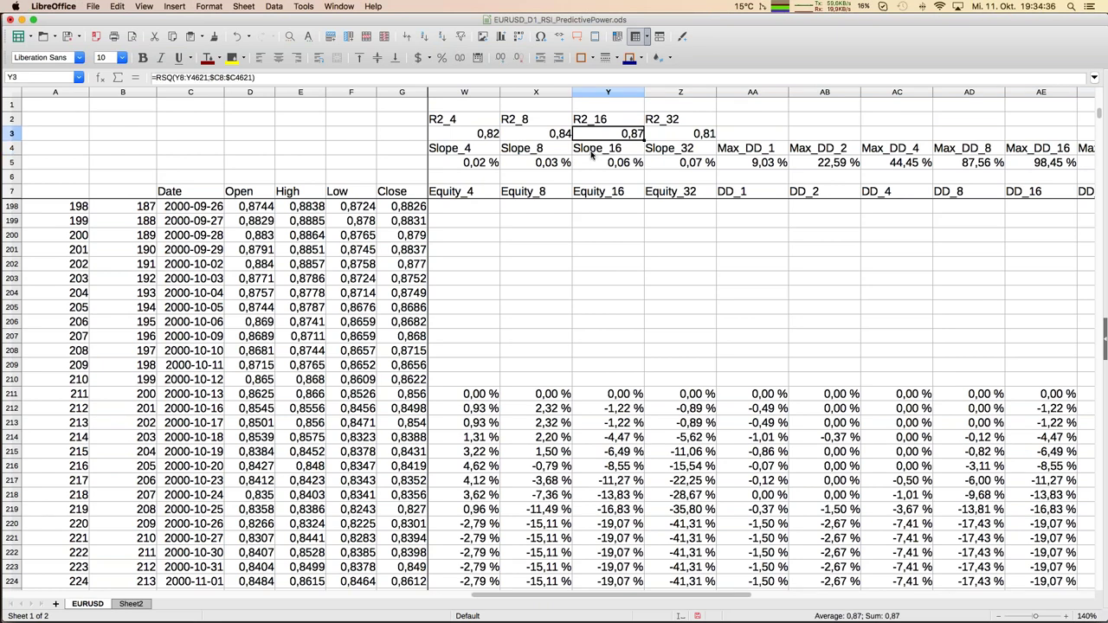
key(Left)
key(Left)
key(Left)
key(Left)
key(Left)
key(Left)
key(Left)
key(Left)
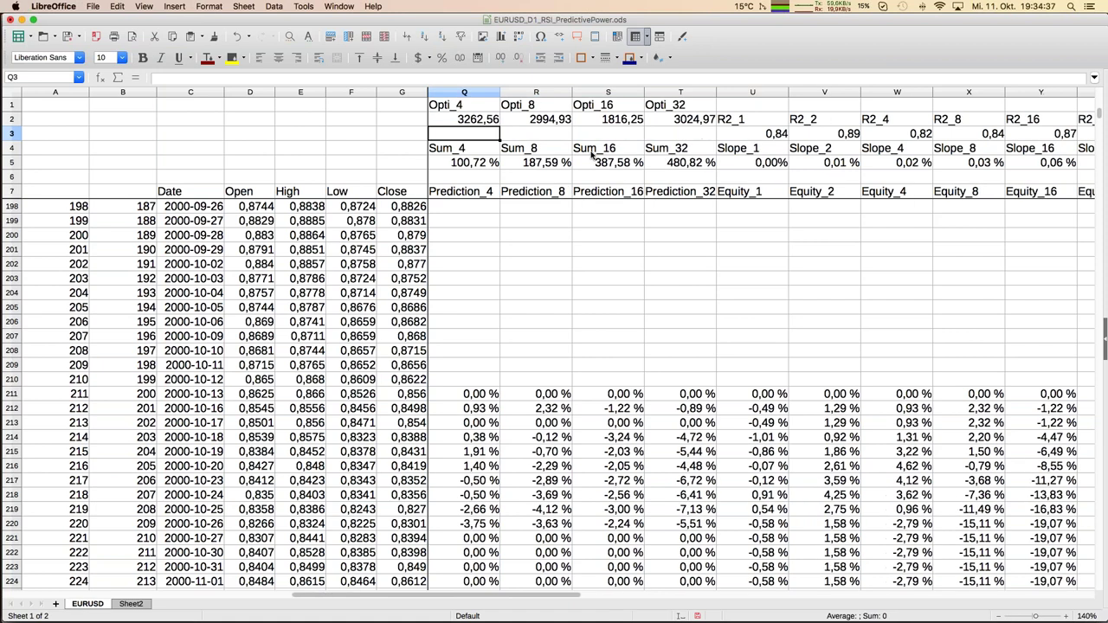
key(Left)
key(Left)
key(Left)
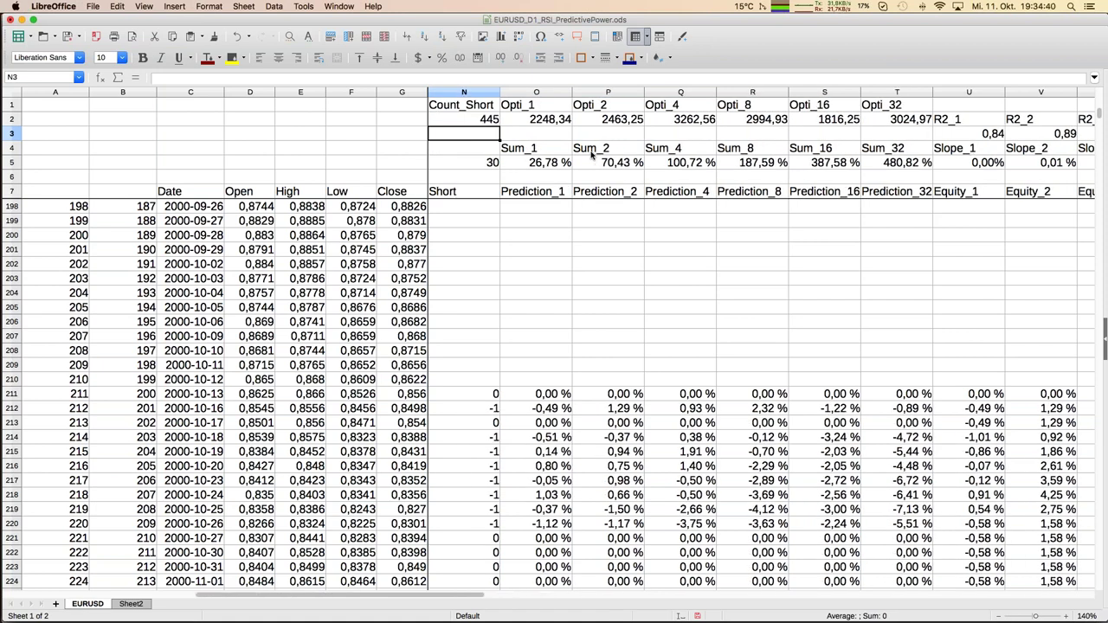
key(Right)
key(Up)
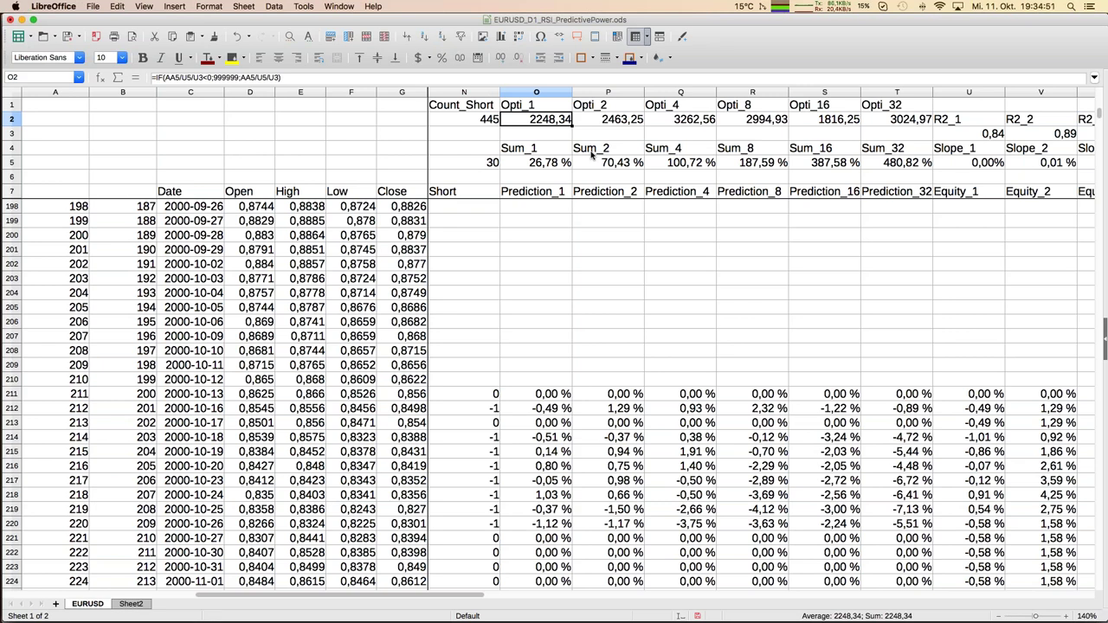
- Bring the RSI_Period, Threshold and Opti columns into view together, reducing the sheet zoom to 110%
key(Left)
key(Left)
key(Left)
key(Left)
key(Left)
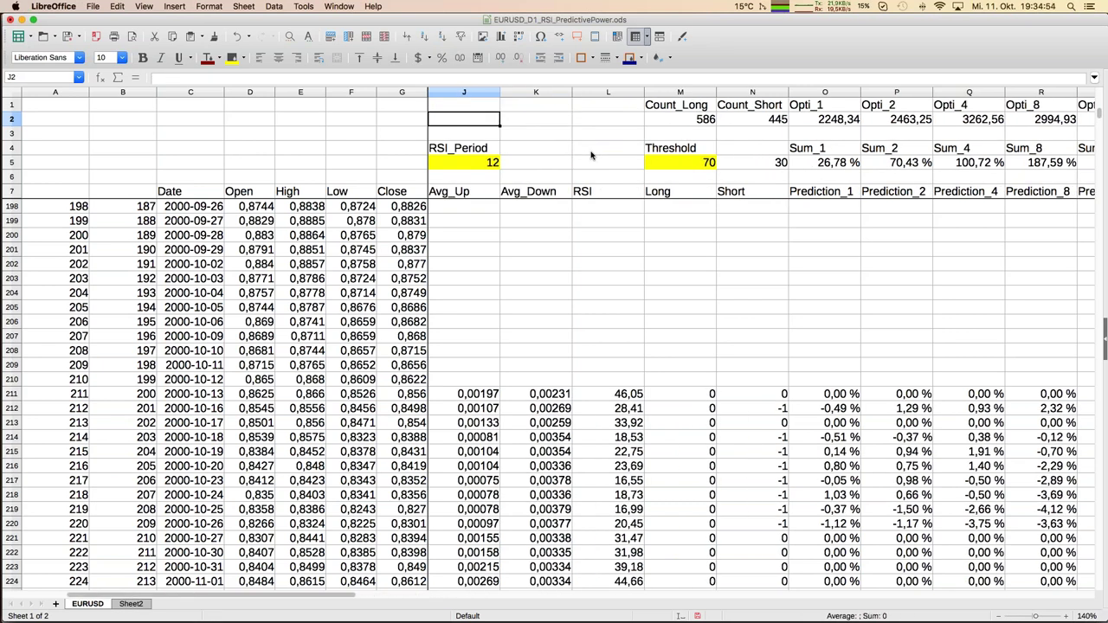
key(Left)
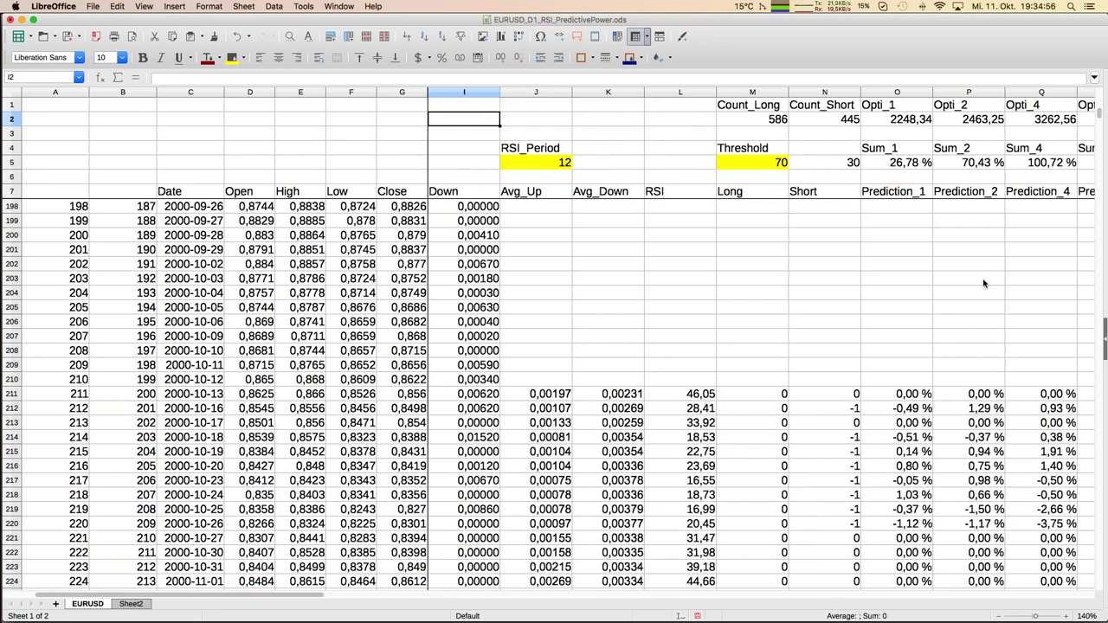
click(1000, 617)
click(1000, 617)
click(1000, 617)
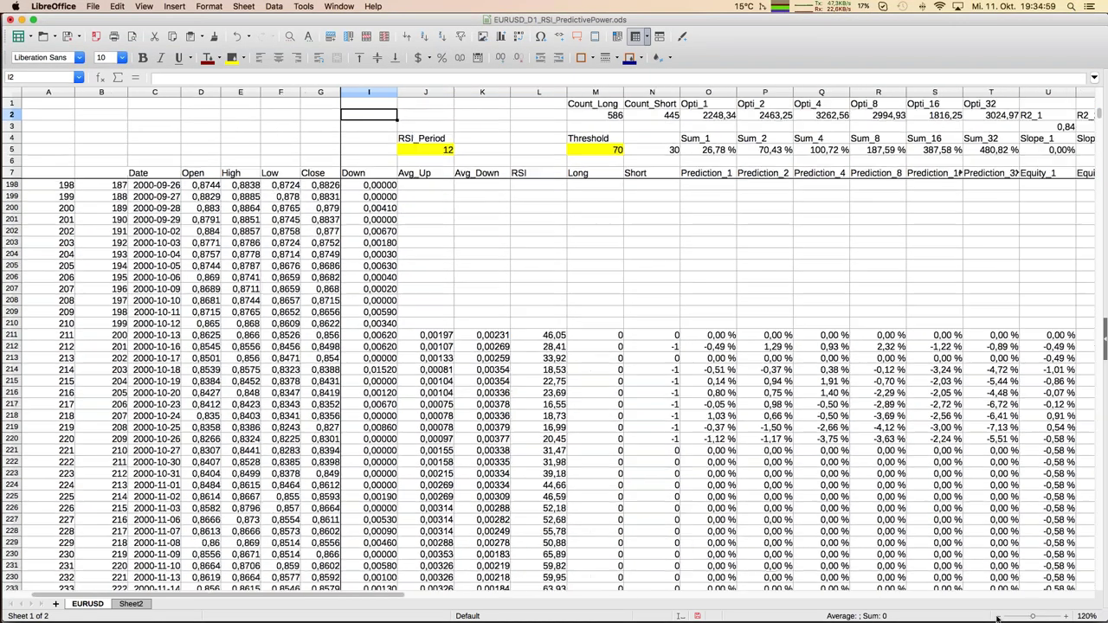
- Show the Close and RSI chart near the first data rows, and check the row index formula in B10
click(110, 167)
key(Down)
key(Down)
key(Down)
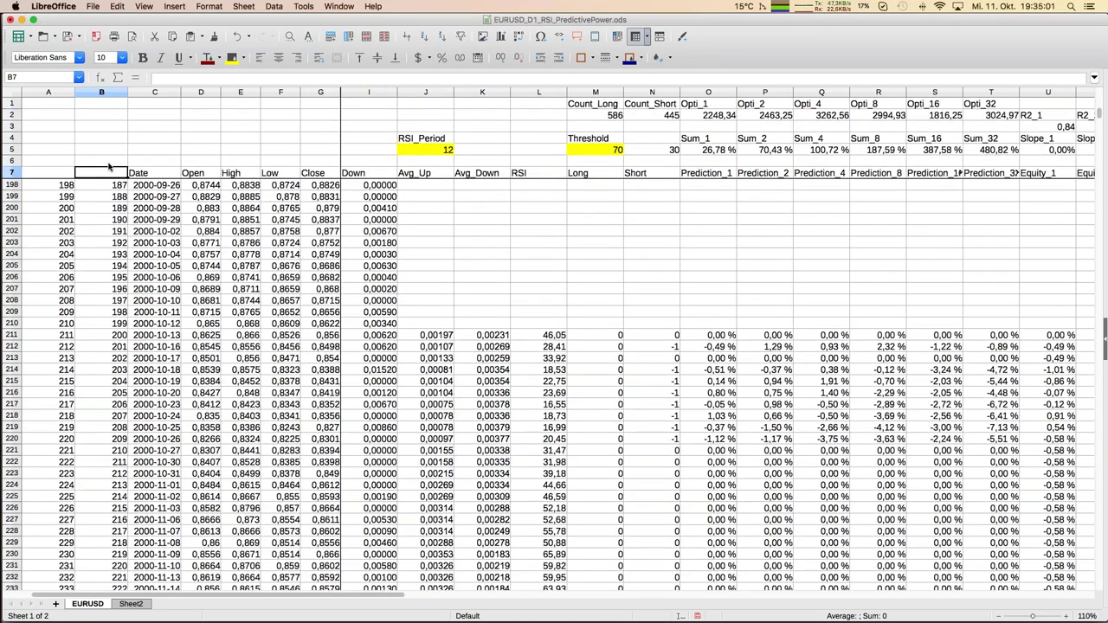
key(Down)
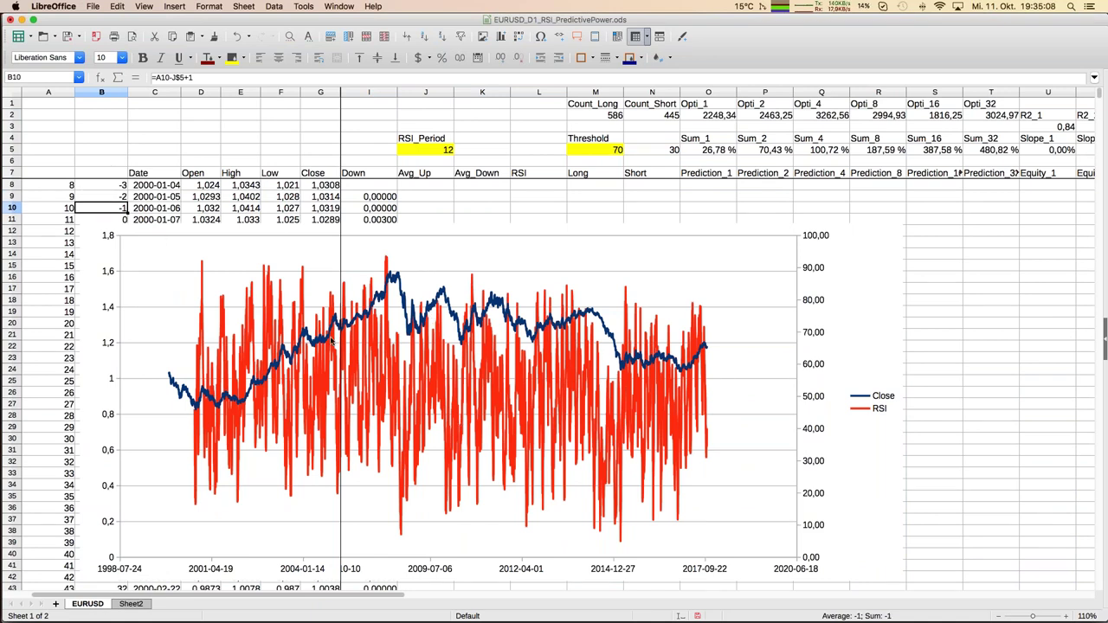
- Bring the chart of Equity_1 to Equity_32 into view beneath the price chart, with the Up column beside the frozen columns
click(248, 212)
key(Down)
key(Down)
key(Down)
key(Down)
key(Down)
key(Down)
key(Down)
key(Down)
key(Down)
key(Down)
key(Down)
key(Down)
key(Down)
key(Down)
key(Down)
key(Down)
key(Down)
key(Down)
key(Down)
key(Down)
key(Down)
key(Down)
key(Down)
key(Down)
key(Down)
key(Down)
key(Down)
key(Down)
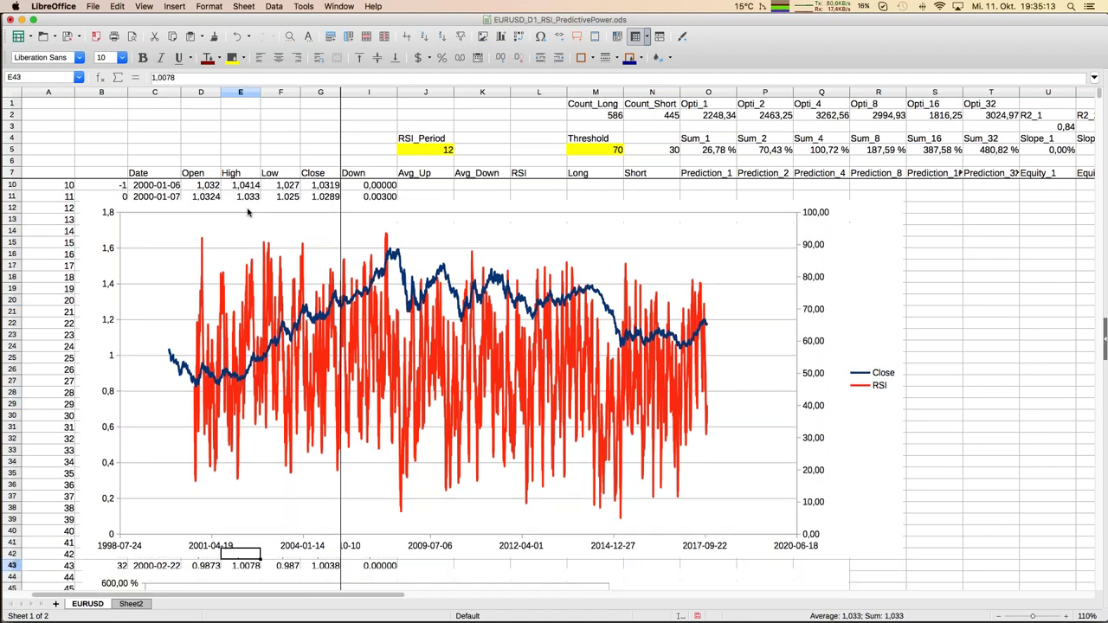
key(Down)
key(Down)
key(Down)
key(Down)
key(Down)
key(Down)
key(Down)
key(Down)
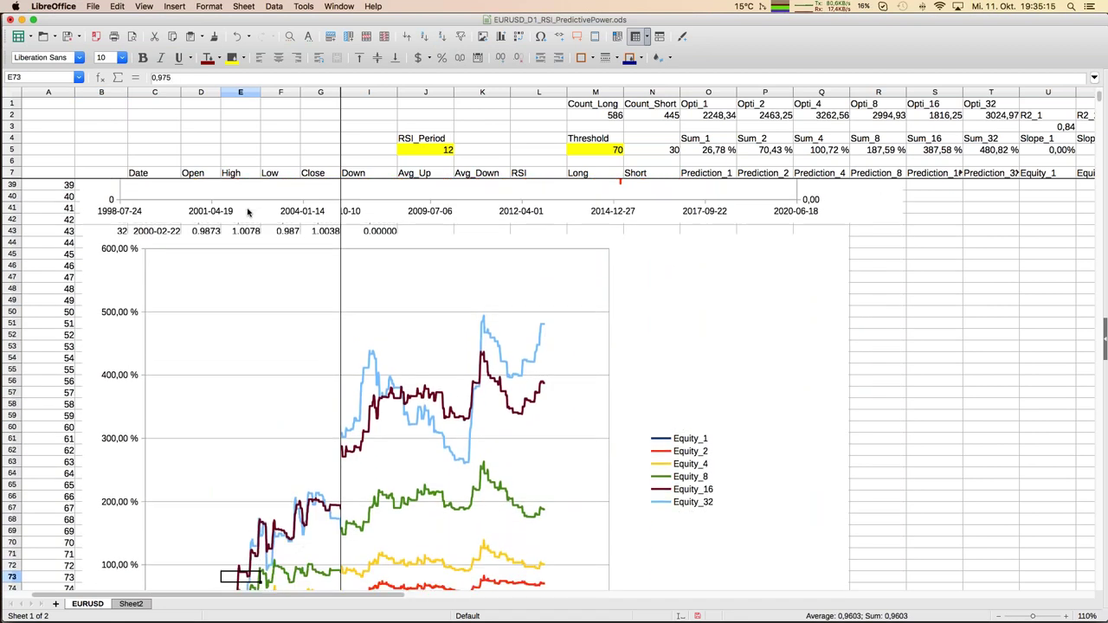
key(Down)
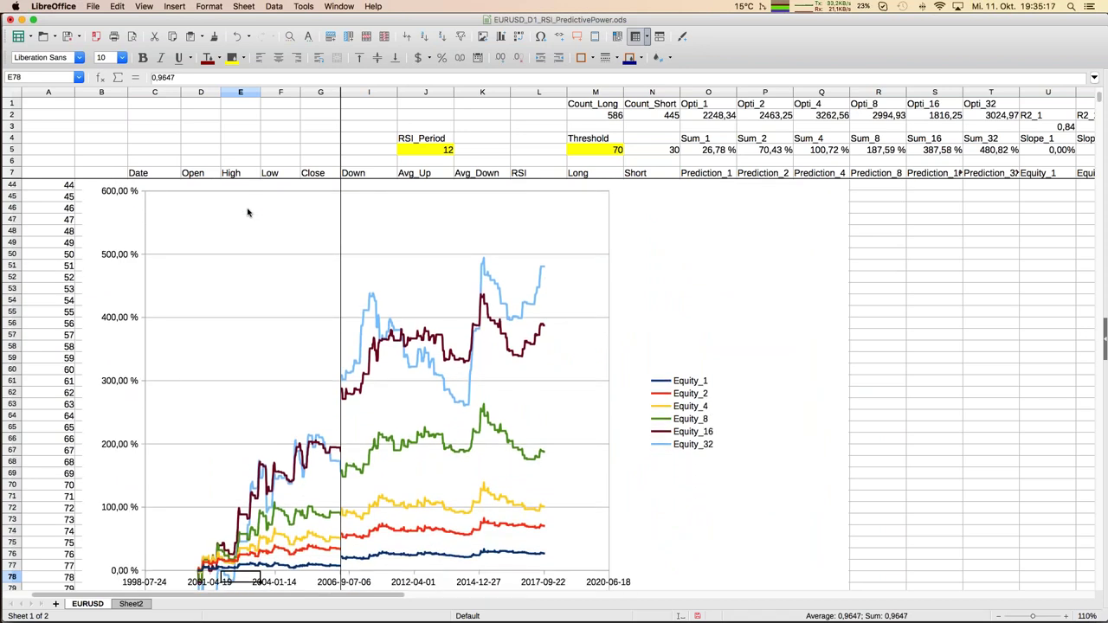
click(297, 127)
key(Right)
key(Right)
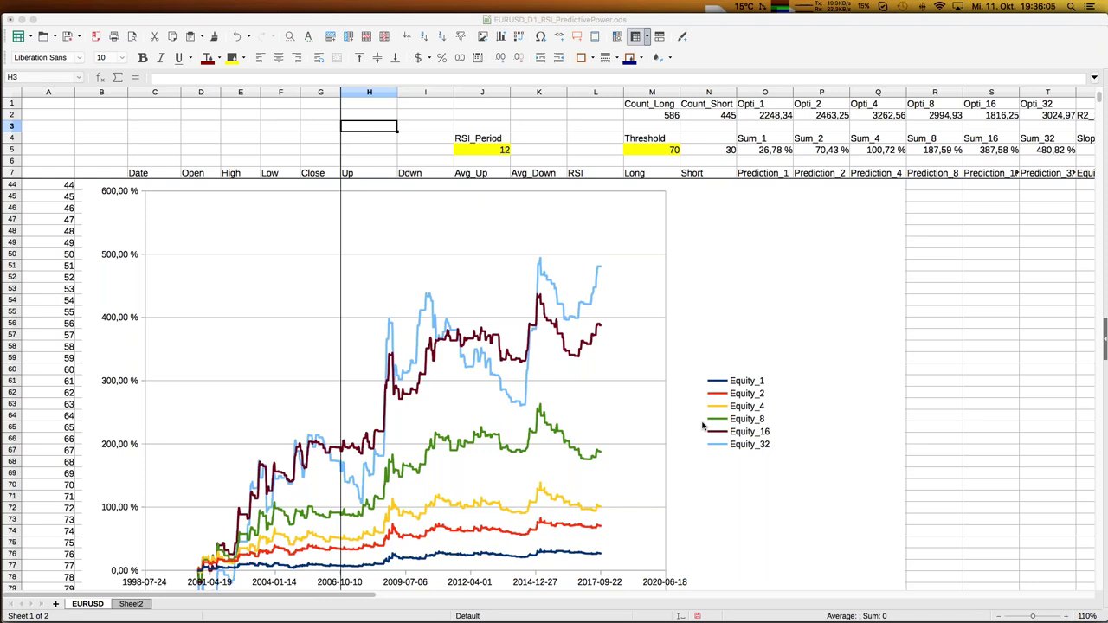
- Set the RSI_Period parameter in cell J5 to 14
click(371, 152)
key(Down)
key(Down)
key(Right)
key(Right)
text(14)
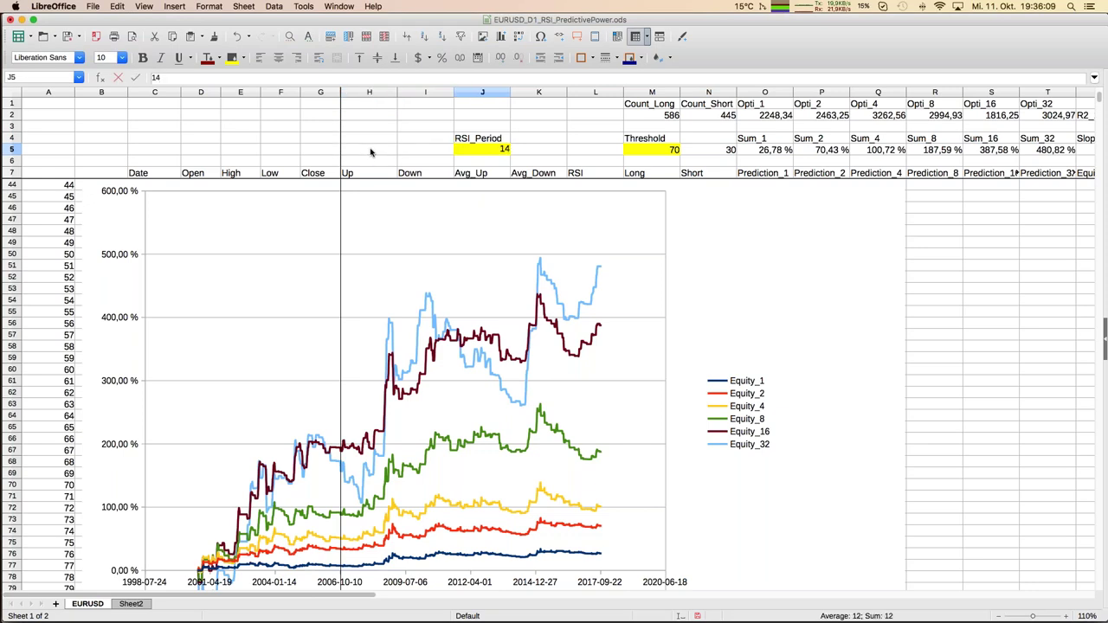
key(Return)
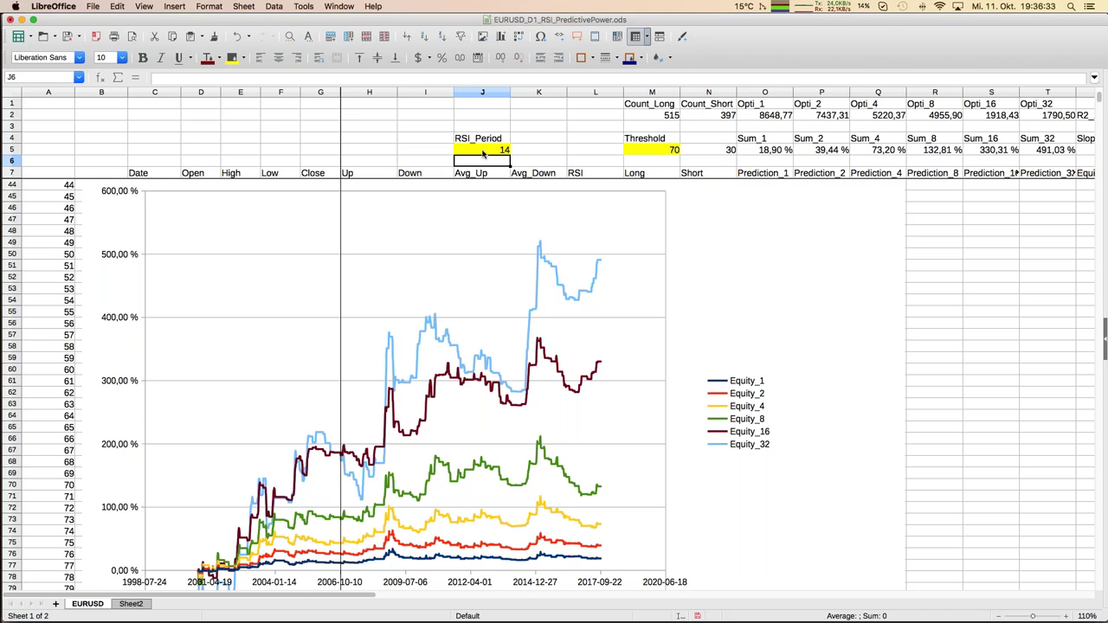
- Check the Count_Long formula in M2 and set the Threshold parameter in cell M5 to 65
click(671, 118)
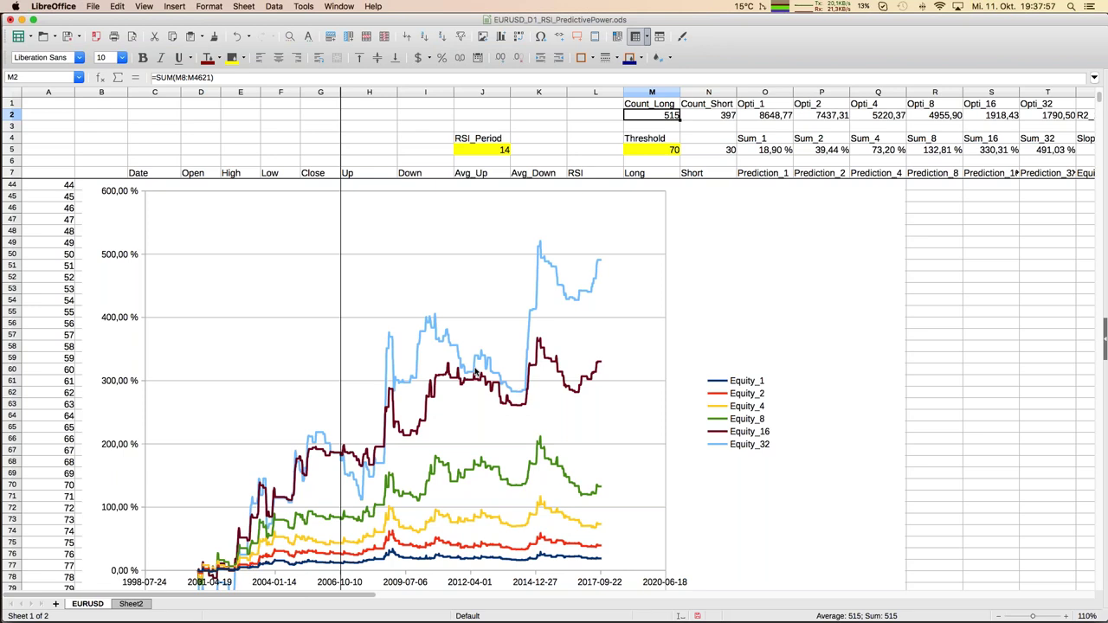
click(663, 152)
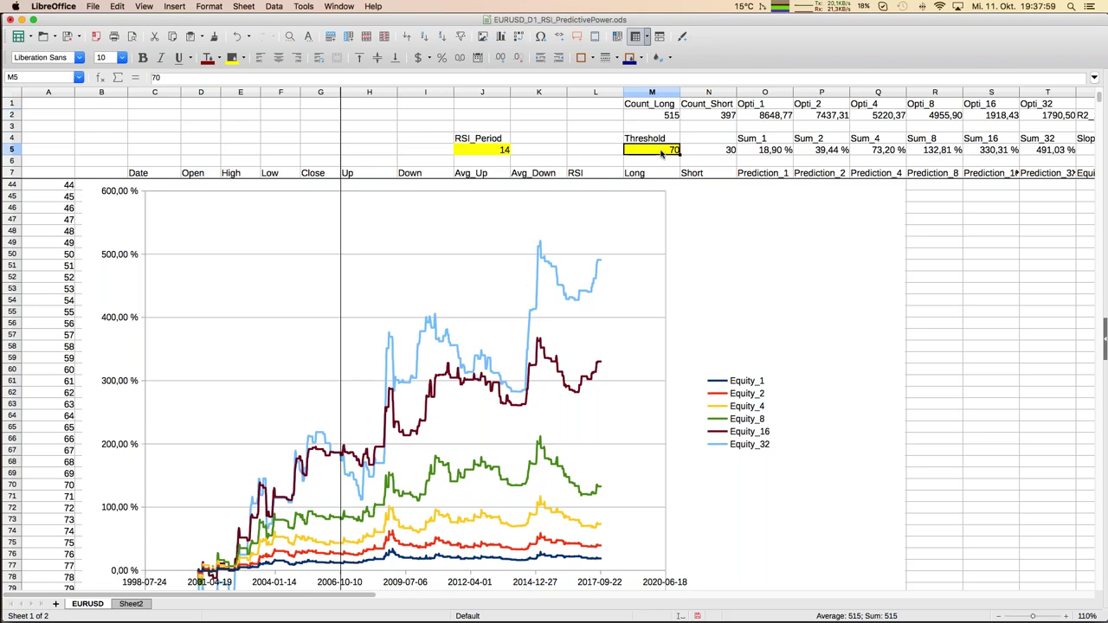
text(65)
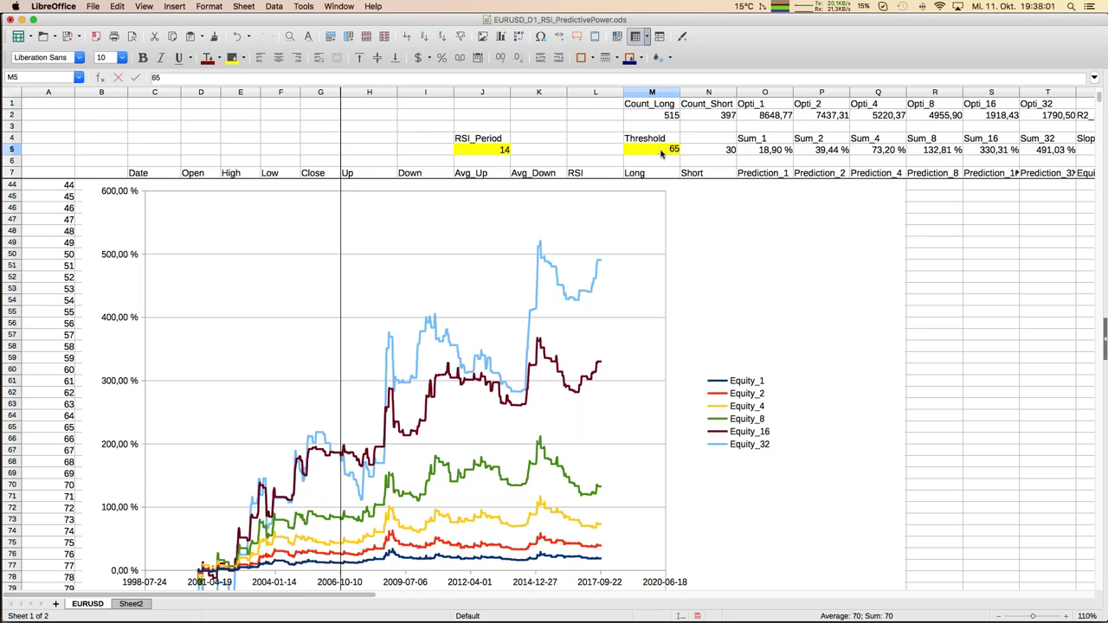
key(Return)
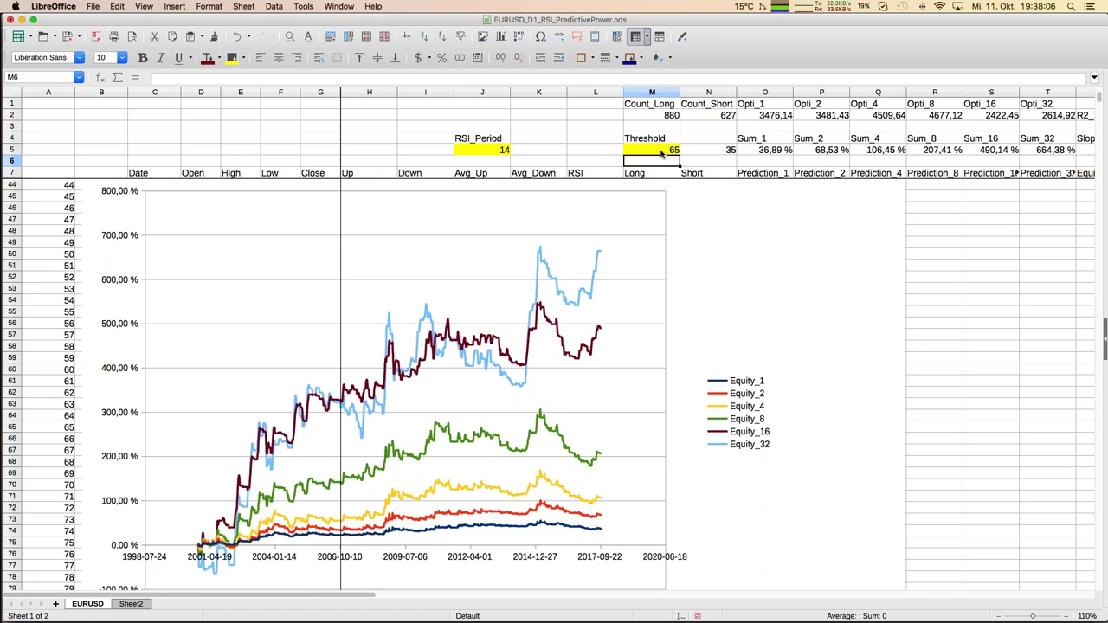
- Set the RSI_Period parameter in cell J5 to 8
key(Up)
key(Left)
key(Left)
key(Left)
text(8)
key(Return)
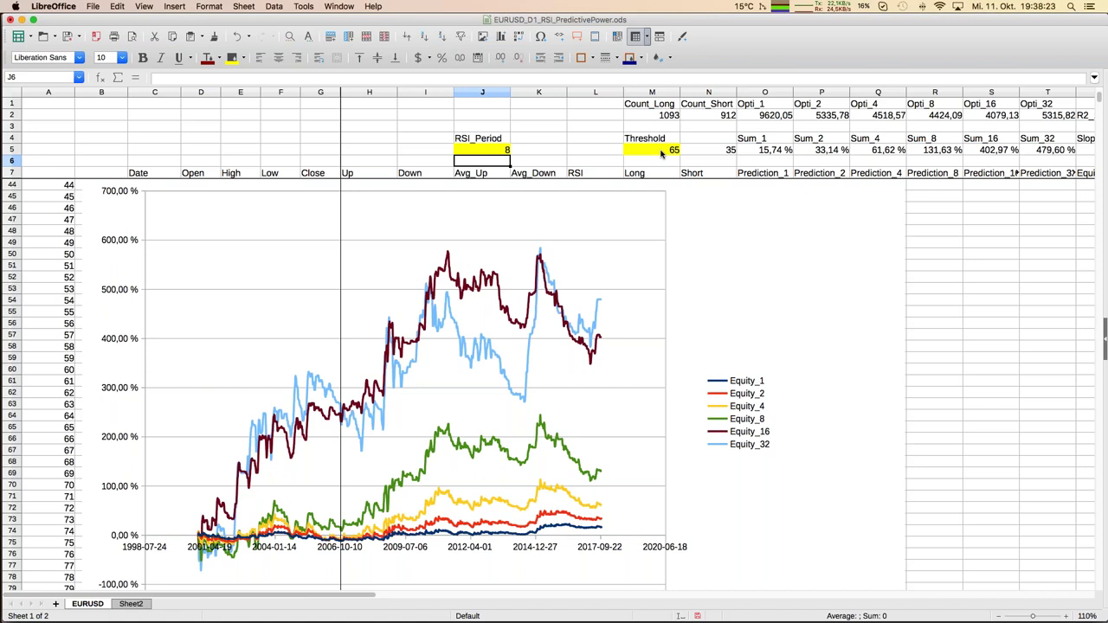
key(Up)
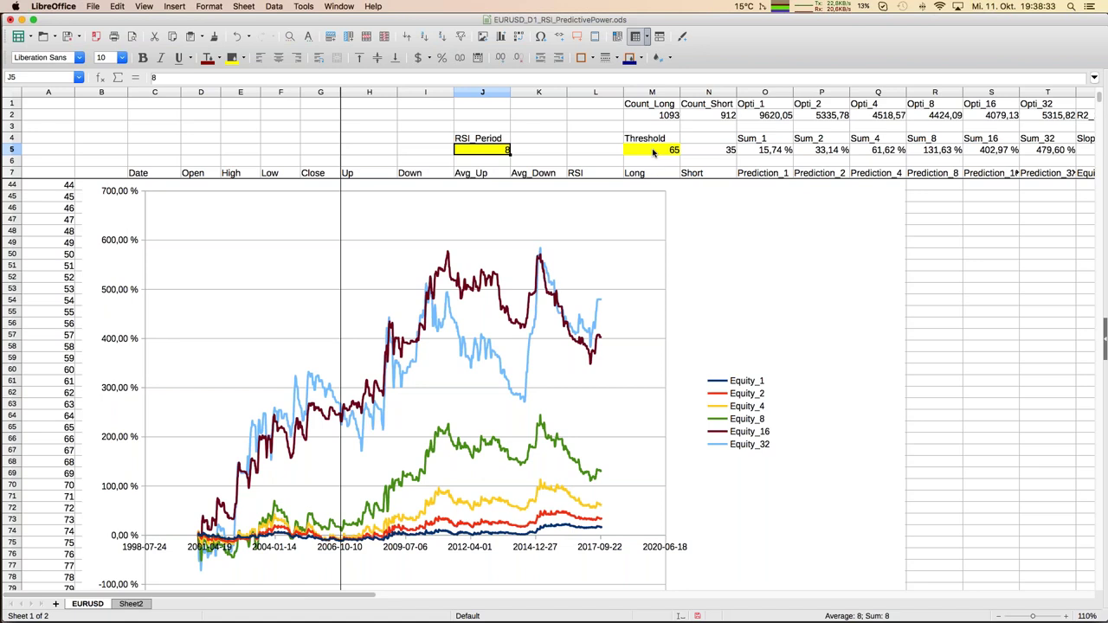
- On Sheet2, enter the heading EMA_Period in cell B4 above the period values
click(134, 605)
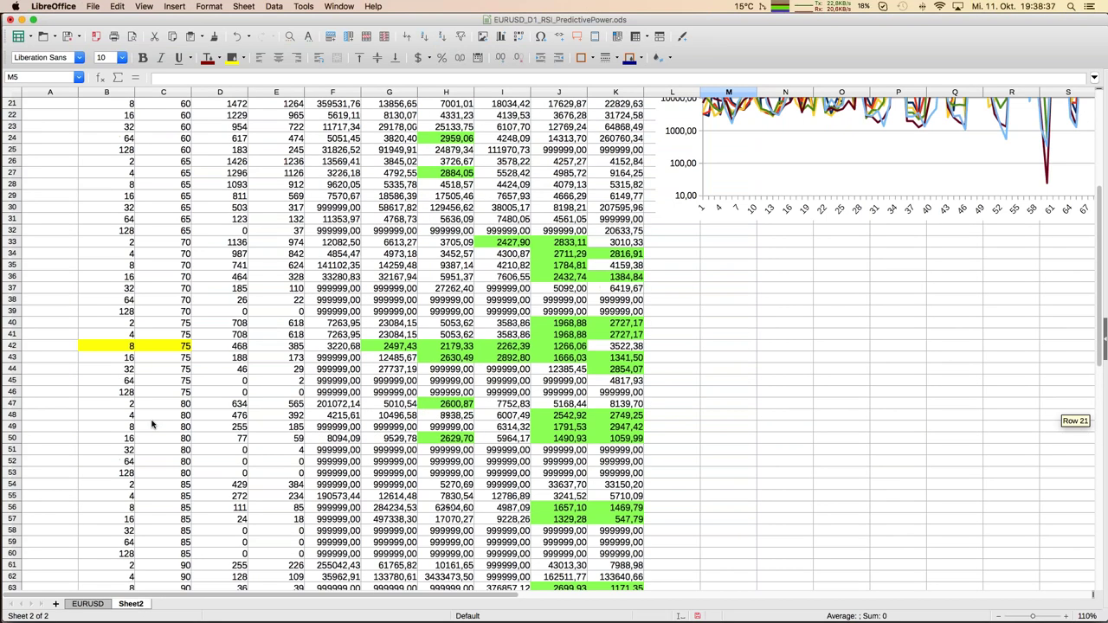
scroll(151, 424, up, 7)
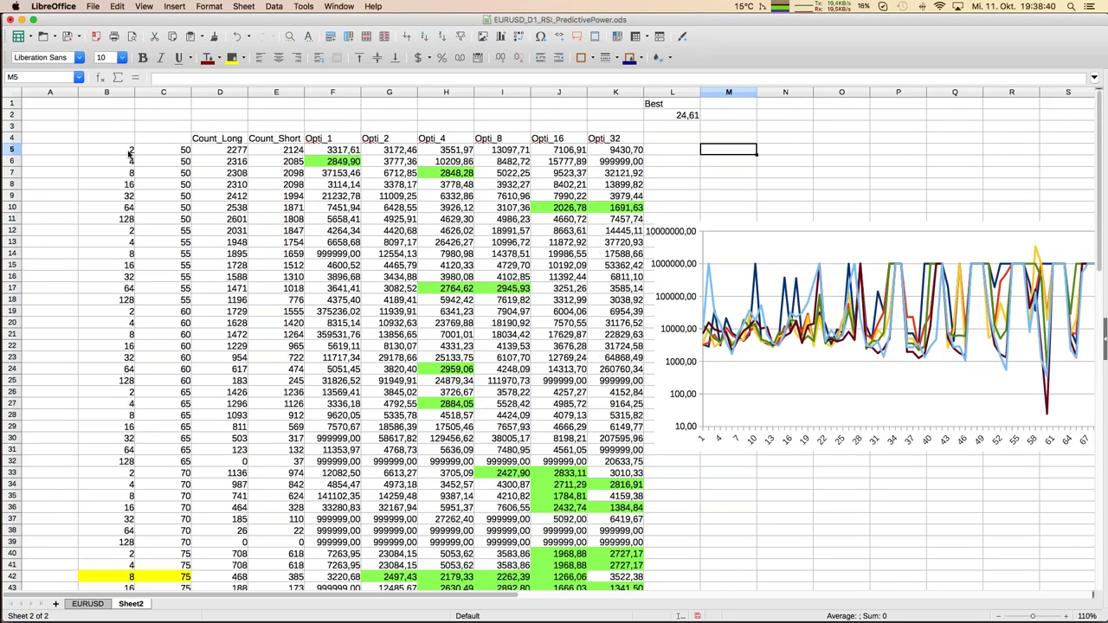
click(126, 154)
click(118, 141)
text(EMA_Period)
key(Return)
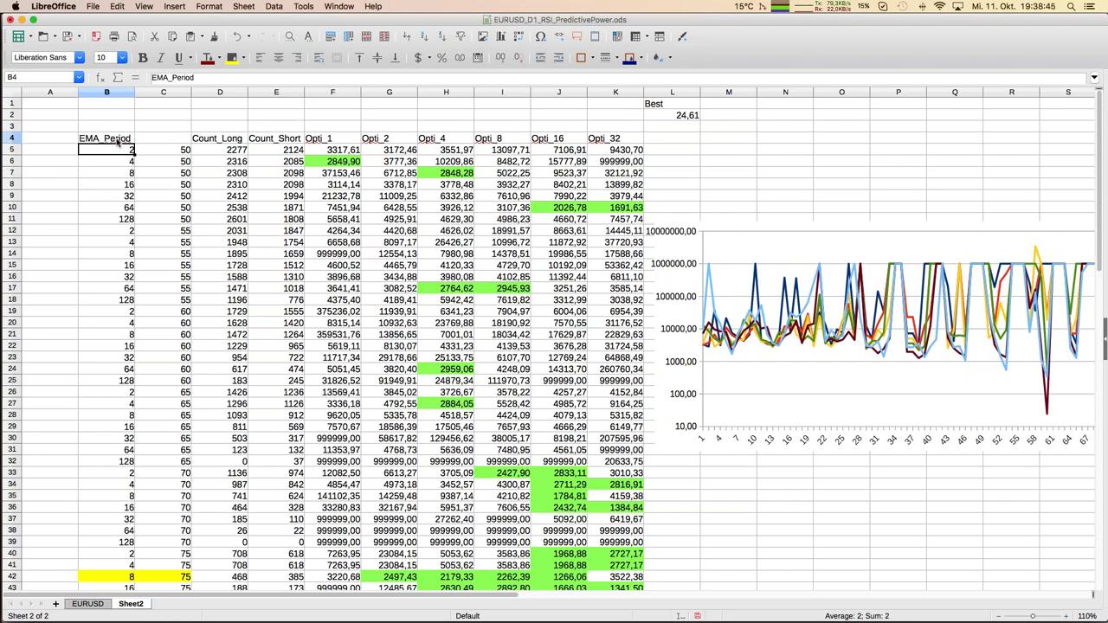
- Enter the heading Schwelle in cell C4 above the threshold values
key(Up)
key(Right)
text(Schwell)
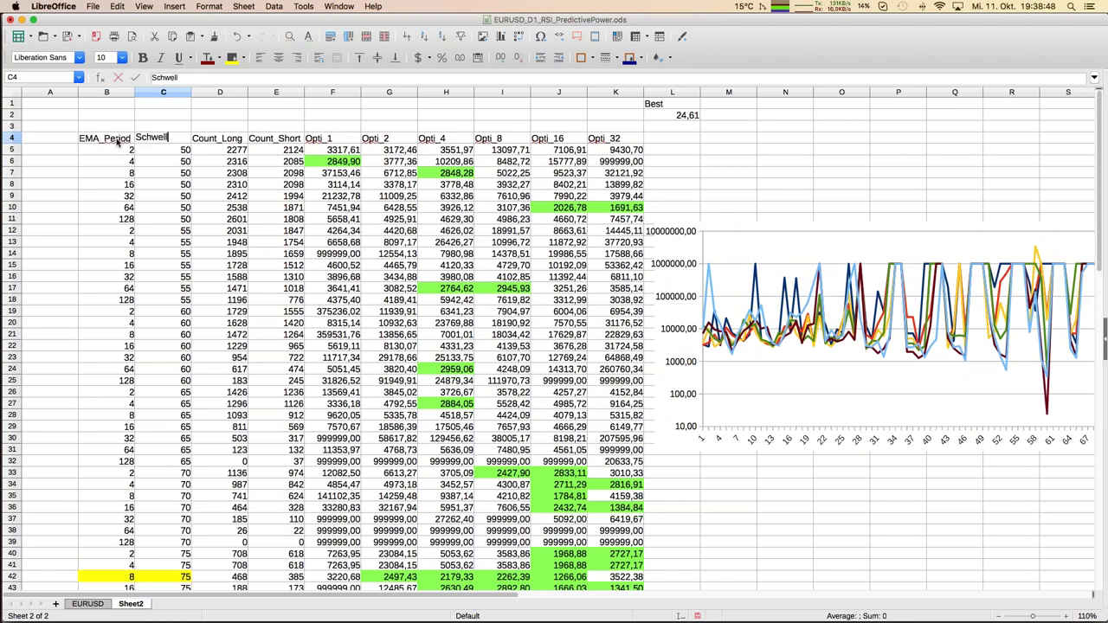
text(e)
key(Return)
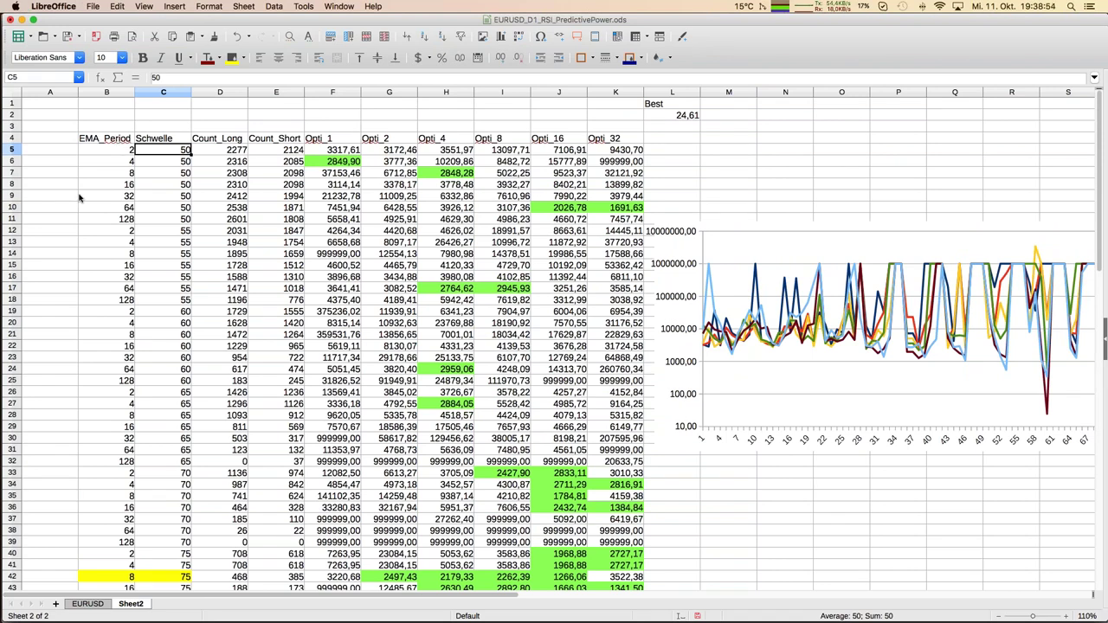
- On the EURUSD sheet, set the RSI_Period in J5 to 4 and the Threshold in M5 to 50
click(100, 604)
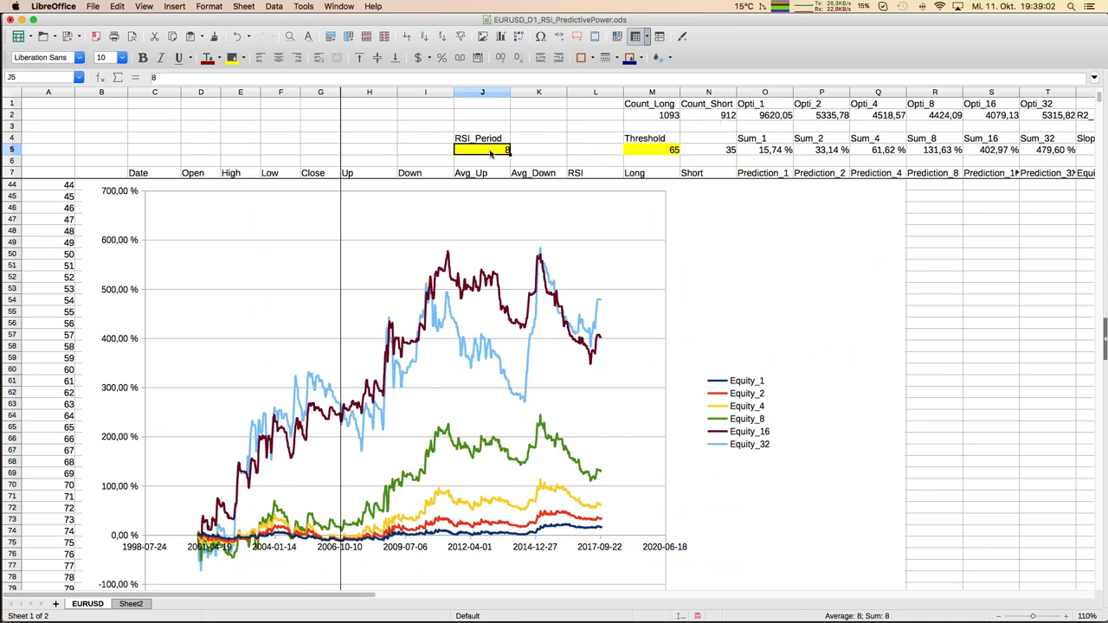
text(4)
key(Return)
key(Up)
key(Right)
key(Right)
key(Right)
text(50)
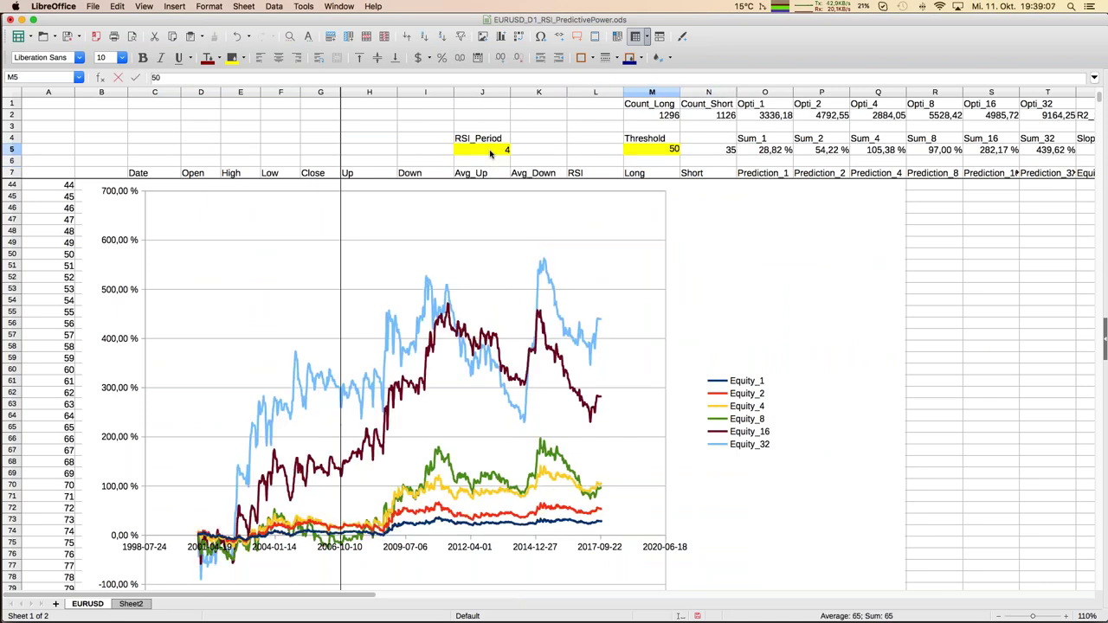
key(Return)
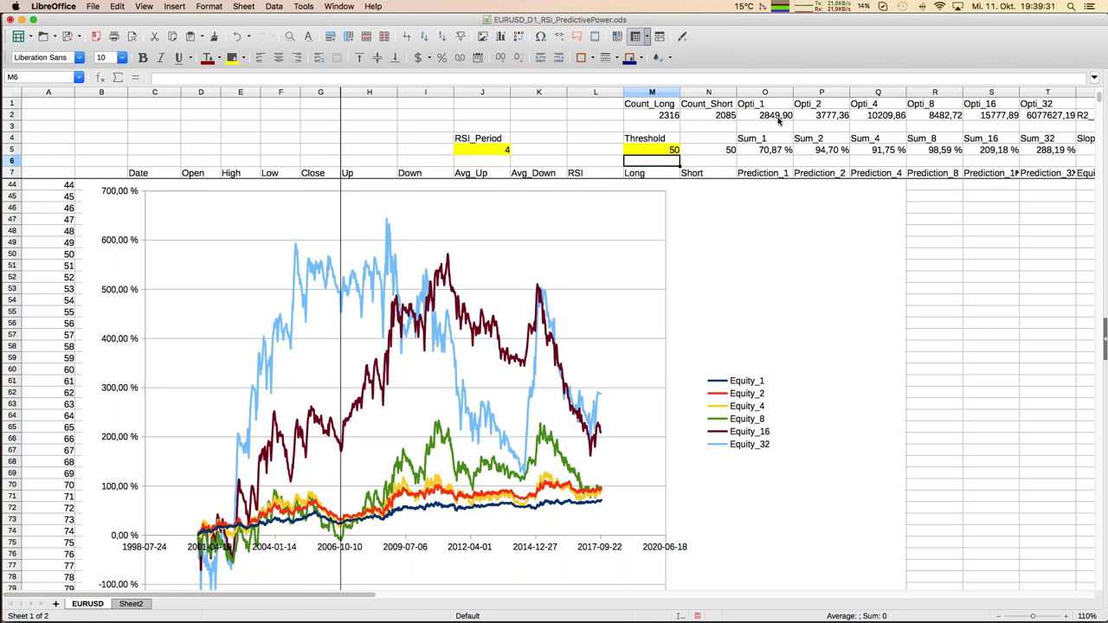
- Examine the Opti results on Sheet2, especially the period 16, threshold 90 row with its trade counts and the period 8, threshold 75 row
click(141, 606)
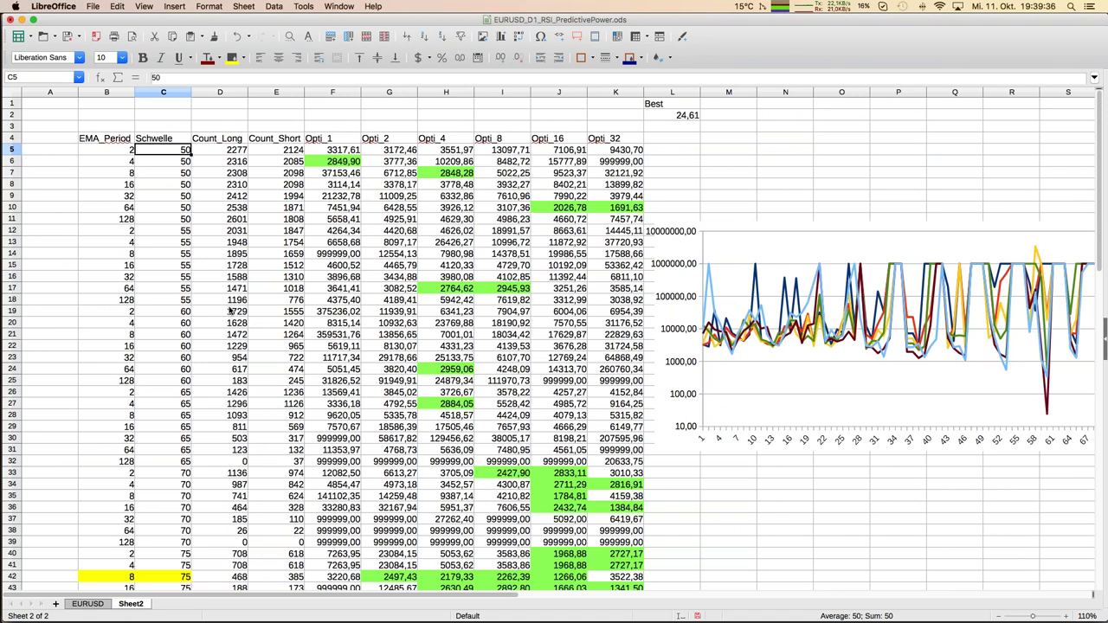
scroll(258, 264, down, 2)
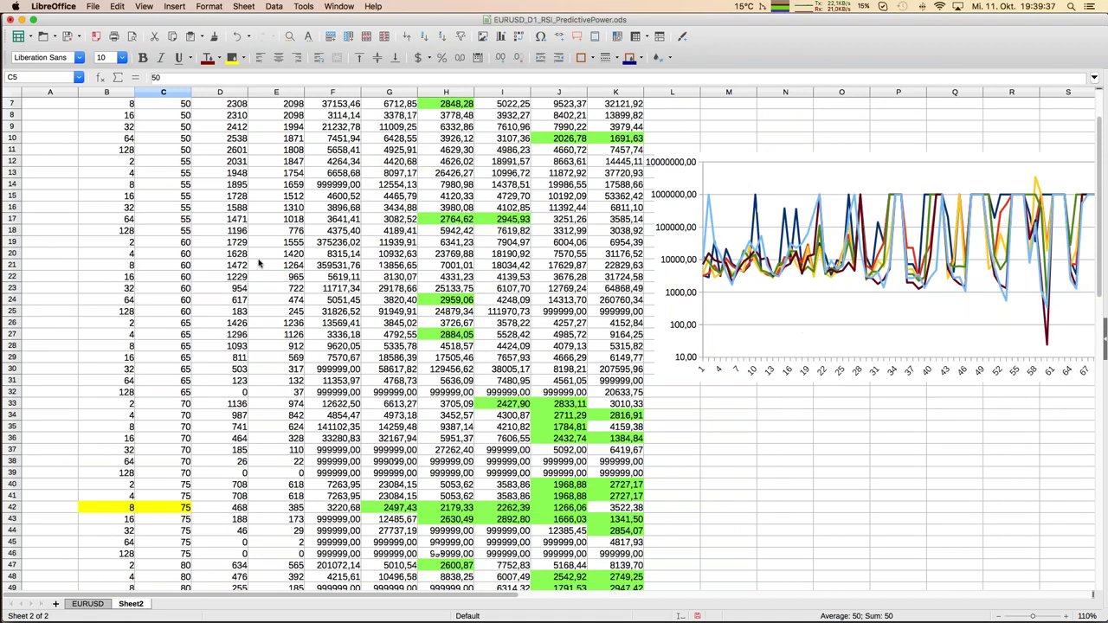
scroll(259, 264, down, 2)
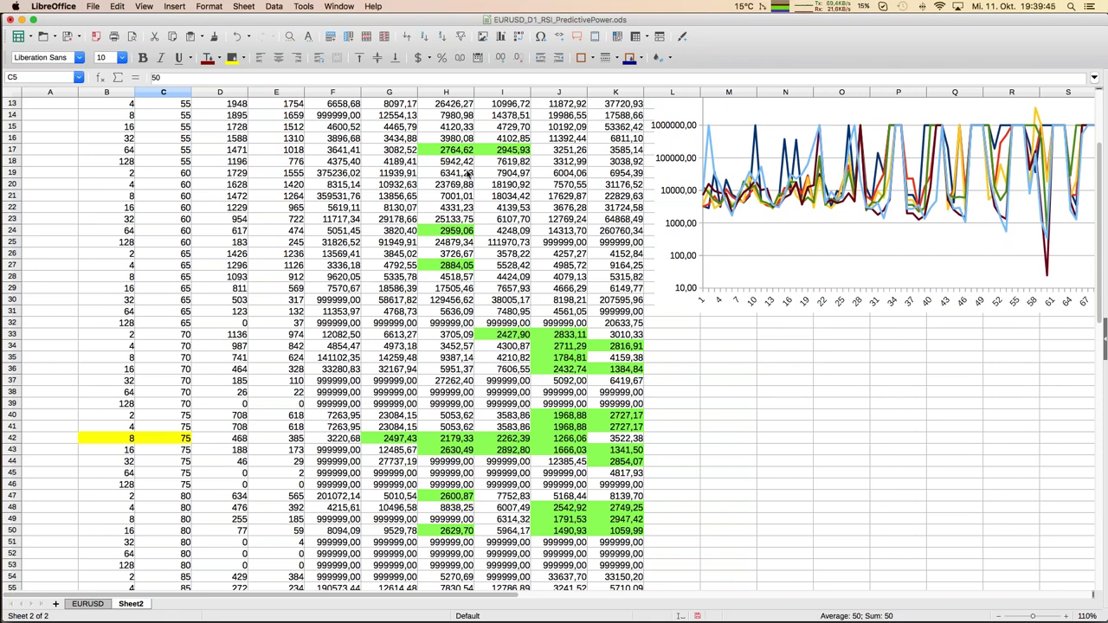
scroll(465, 186, down, 3)
scroll(461, 198, down, 2)
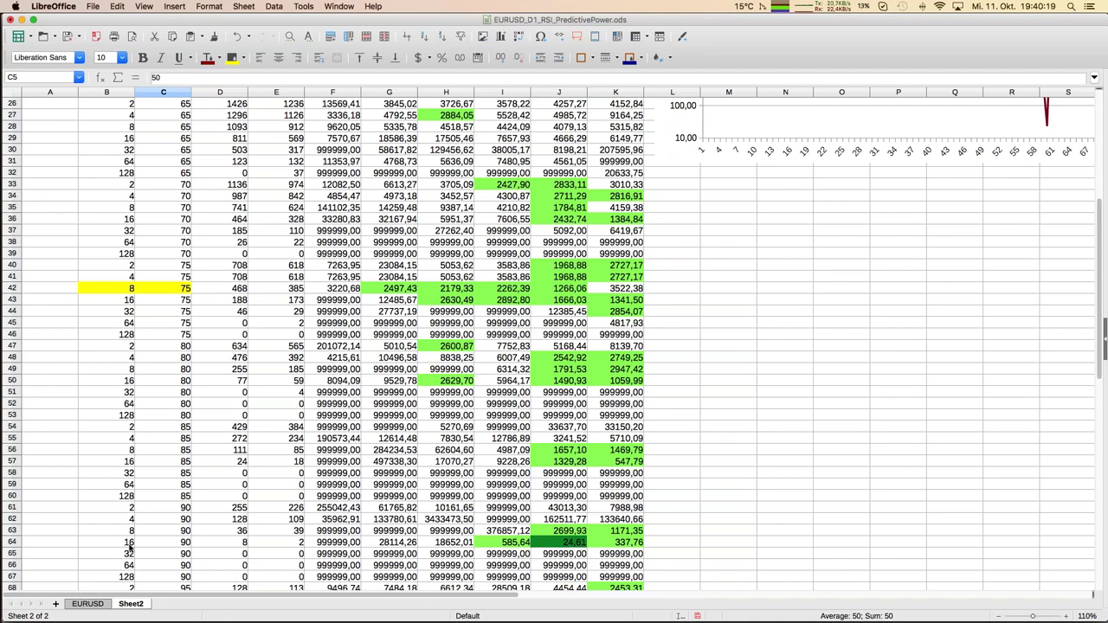
click(188, 544)
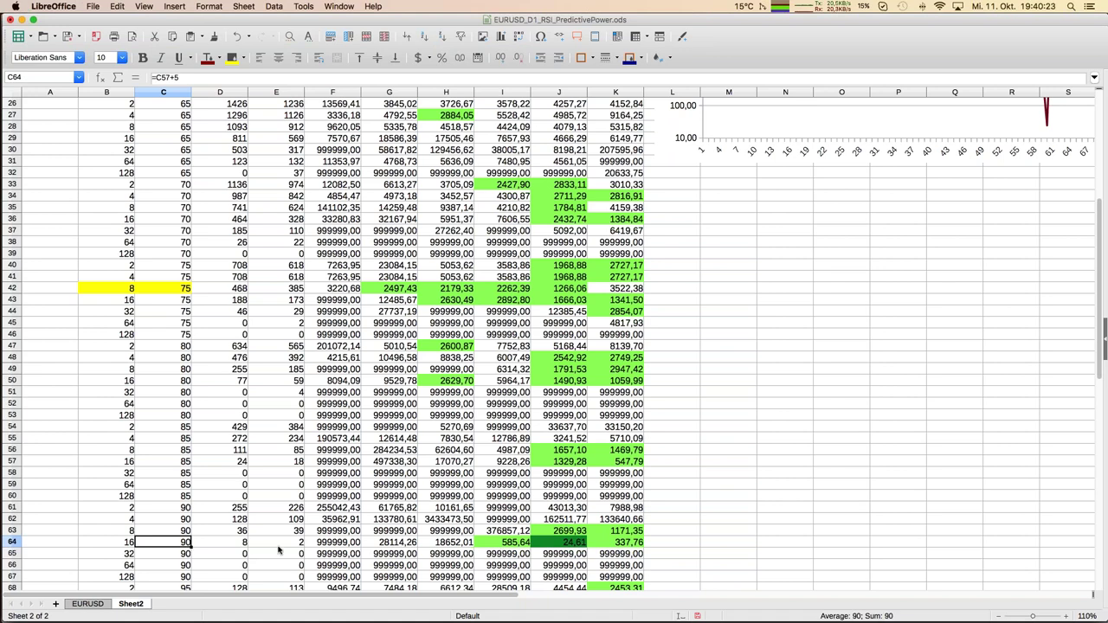
drag(242, 543, 292, 544)
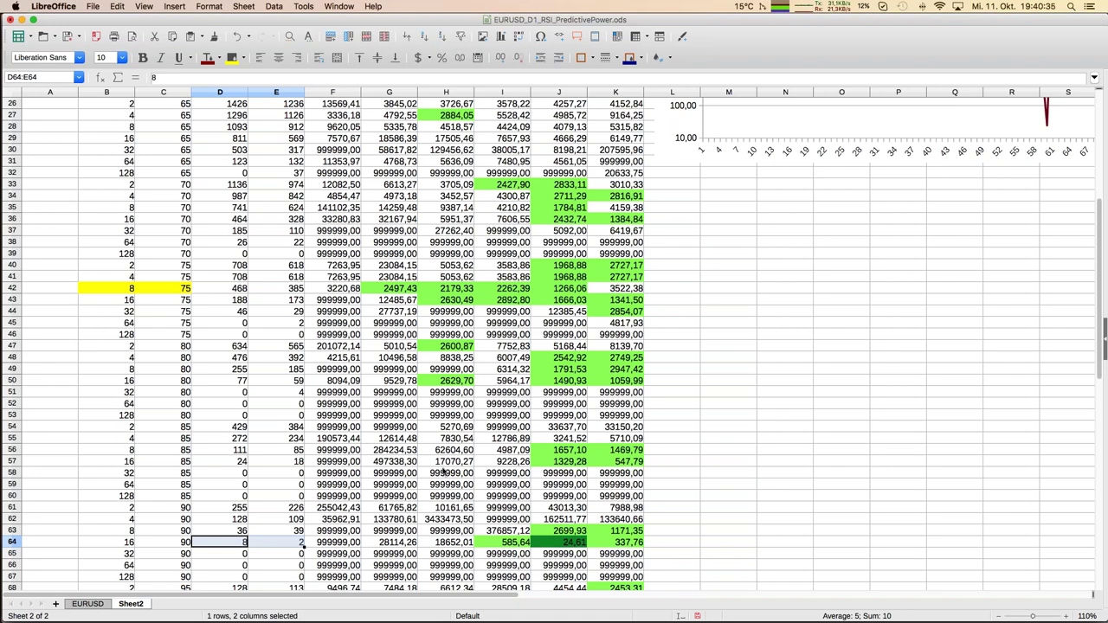
click(124, 292)
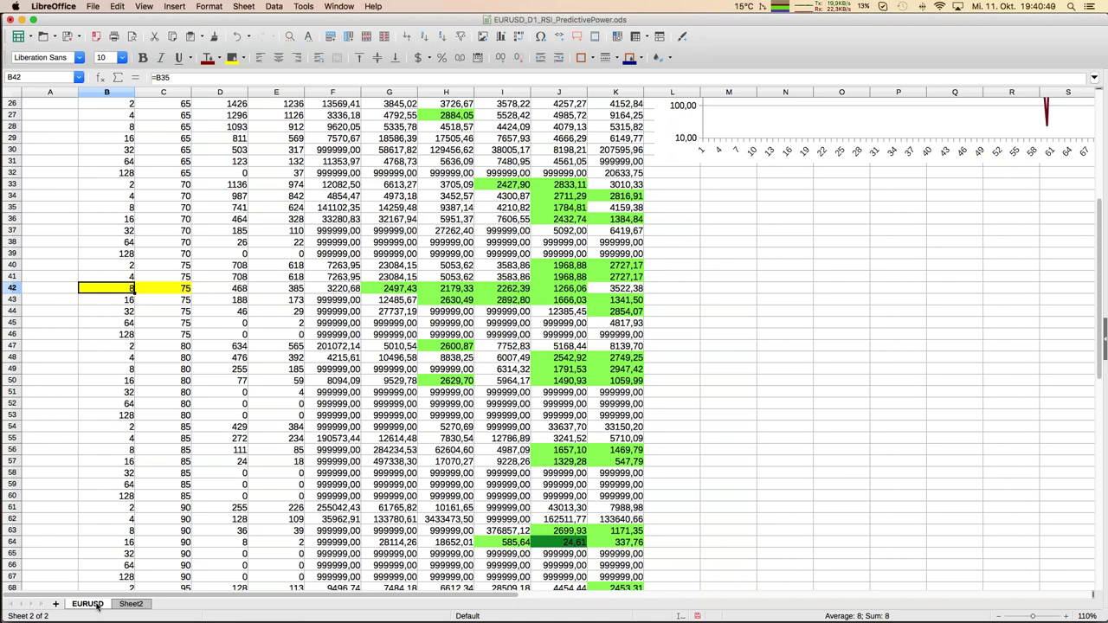
- On the EURUSD sheet, set the RSI_Period in J5 to 8 and the Threshold in M5 to 75
click(95, 605)
click(502, 140)
click(497, 153)
text(8)
key(Return)
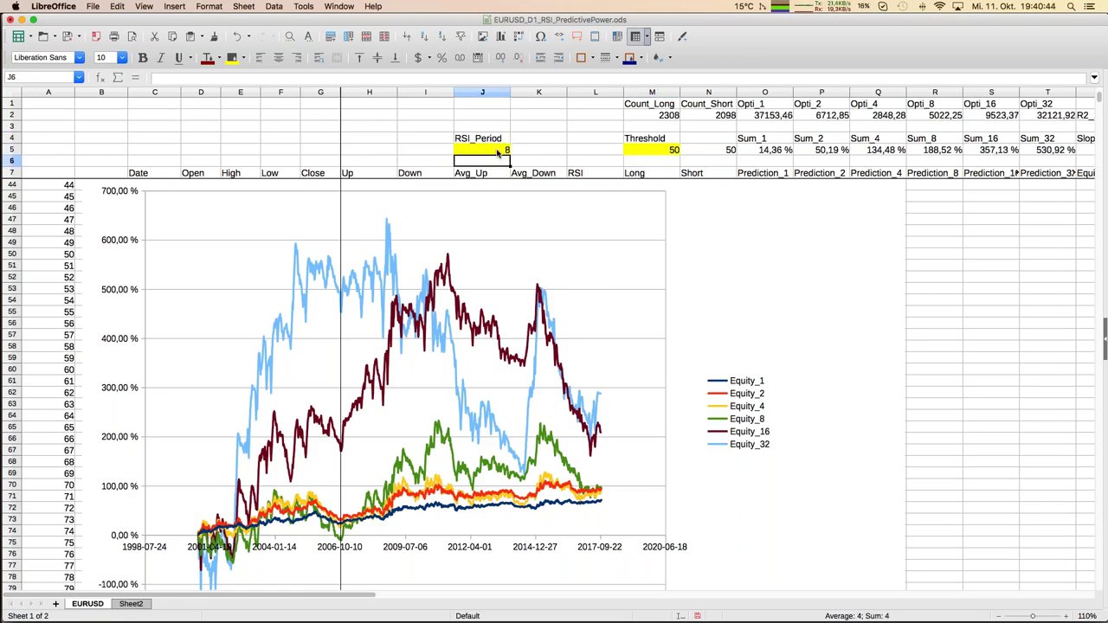
key(Up)
key(Right)
key(Right)
key(Right)
text(75)
key(Return)
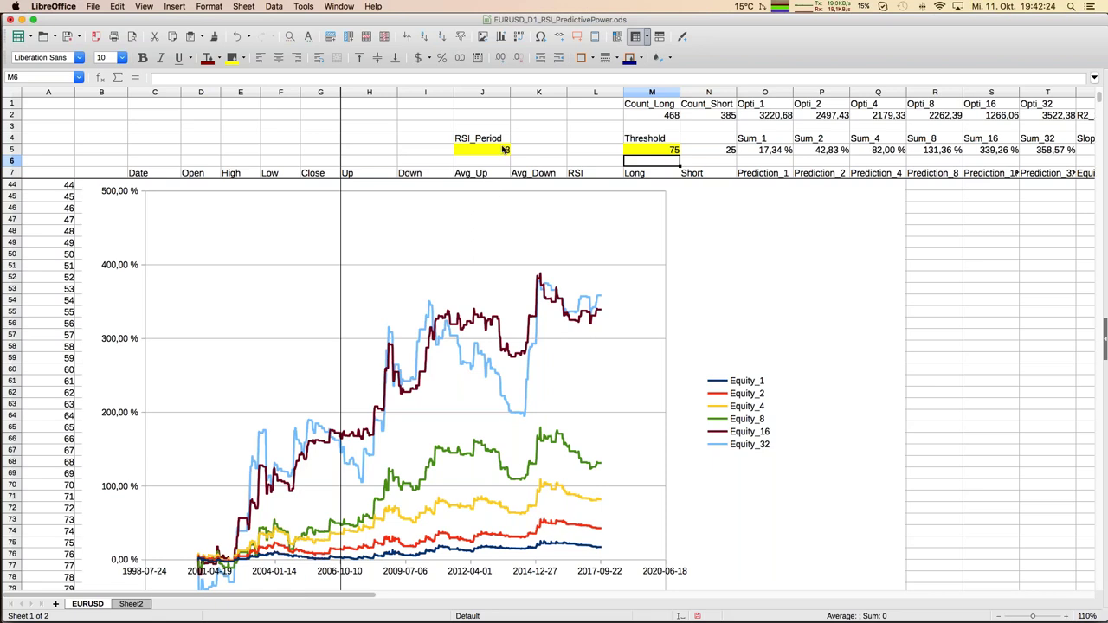
- Switch to Finder and open gbpcad_d.csv from Downloads, accepting the text import settings
mouse_move(2, 160)
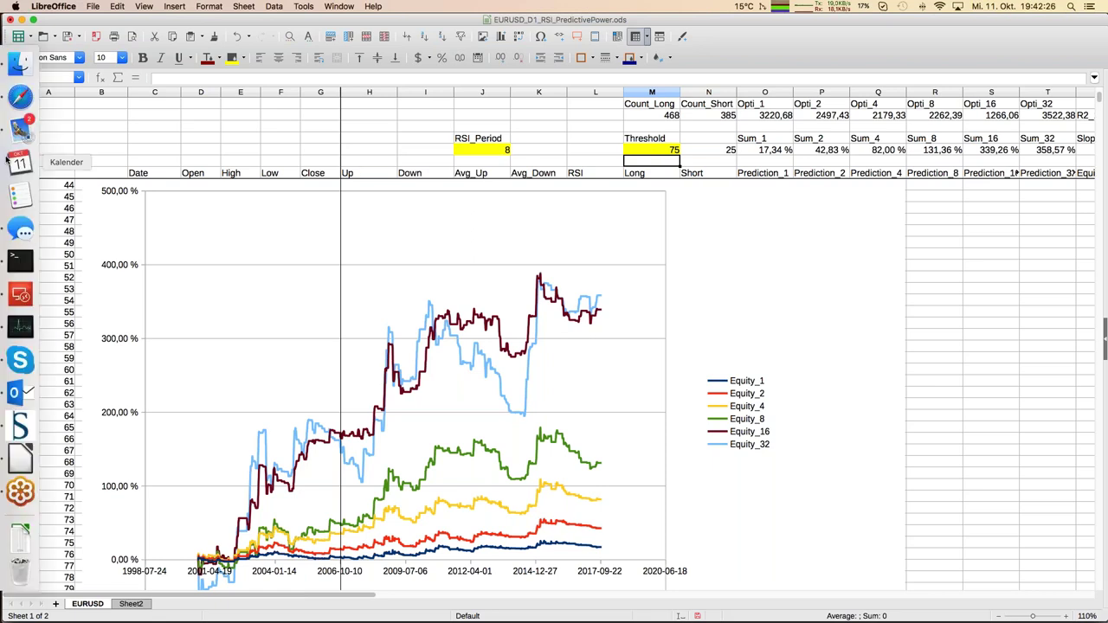
click(17, 65)
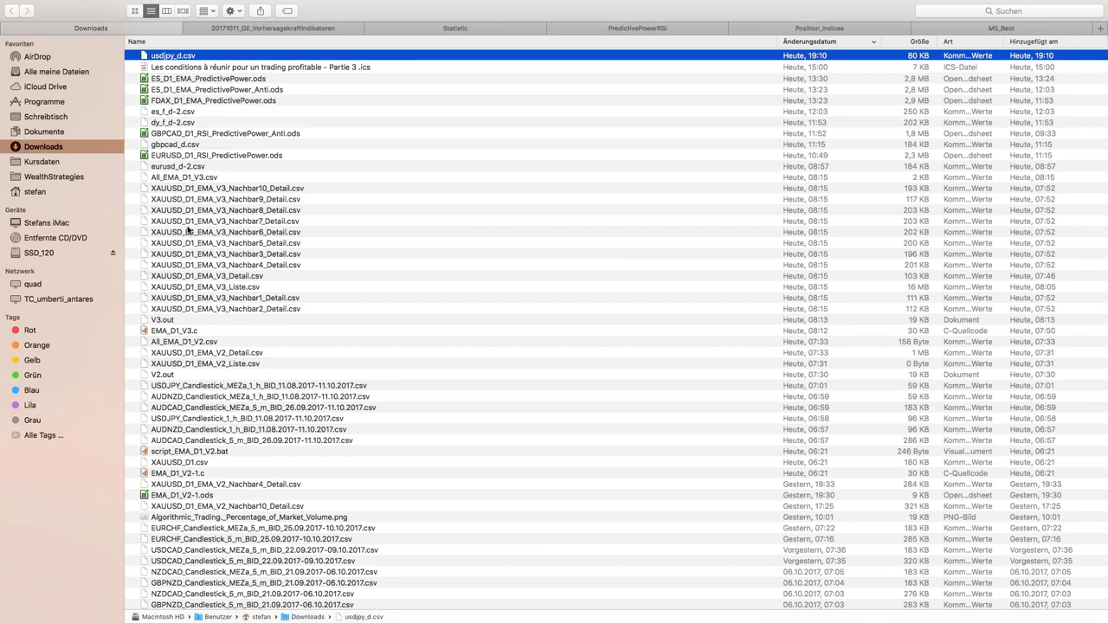
click(171, 146)
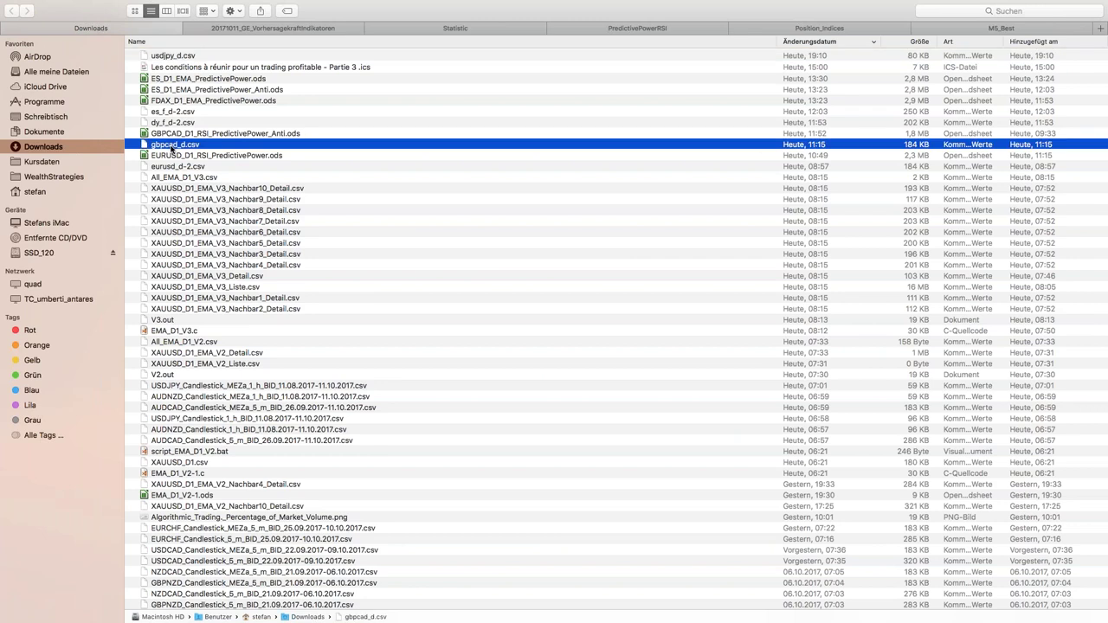
double_click(171, 148)
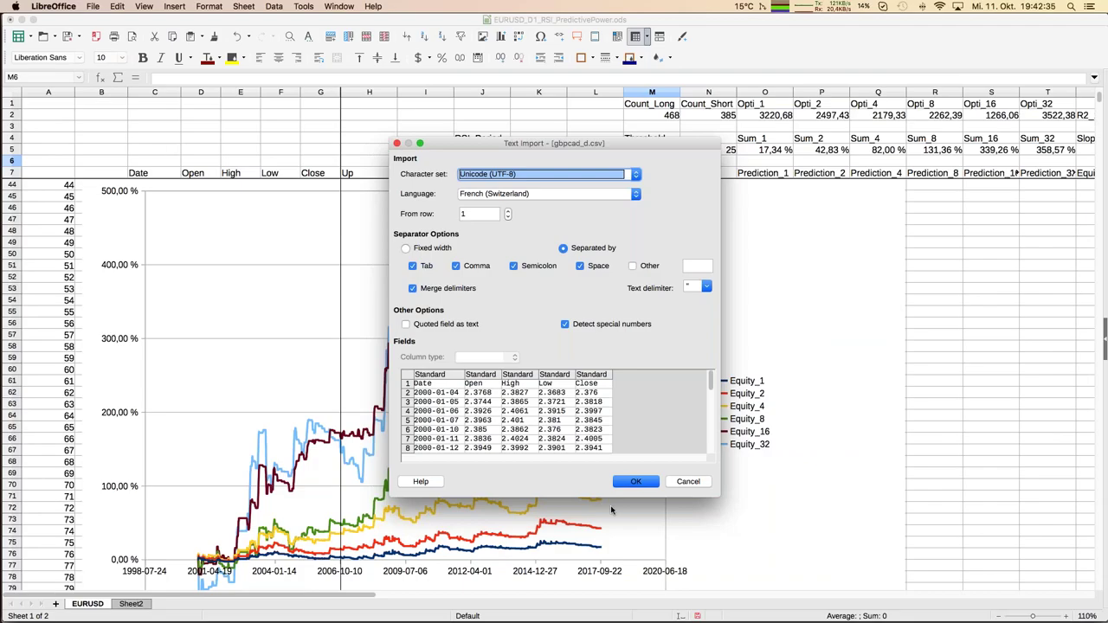
click(635, 482)
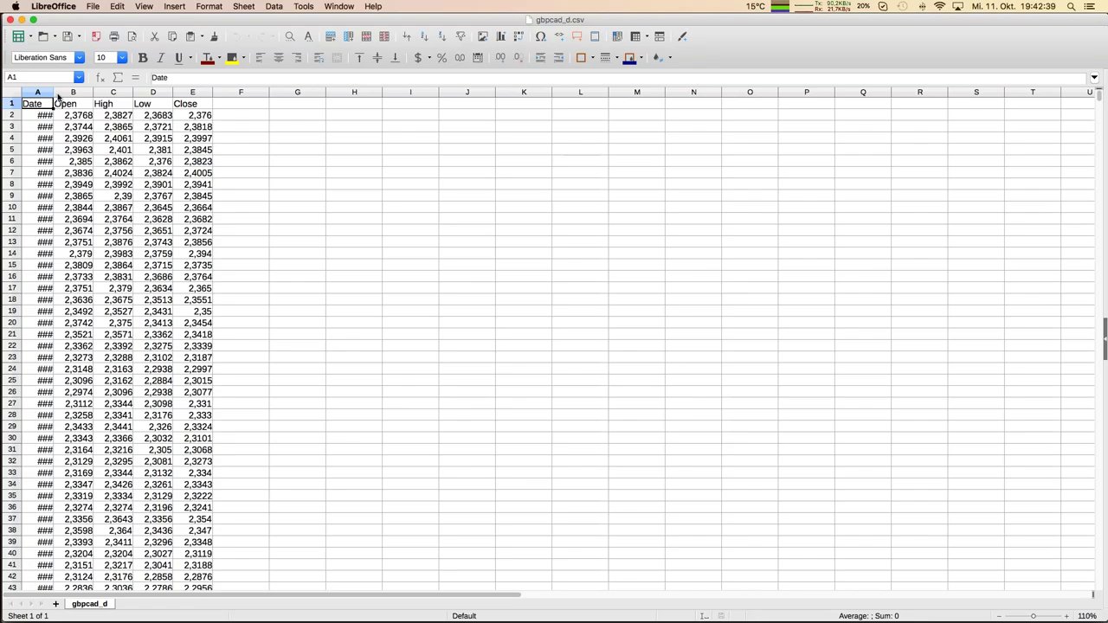
- Widen the Date column to fit its contents and copy the whole GBPCAD price table, A1:E4608
double_click(54, 93)
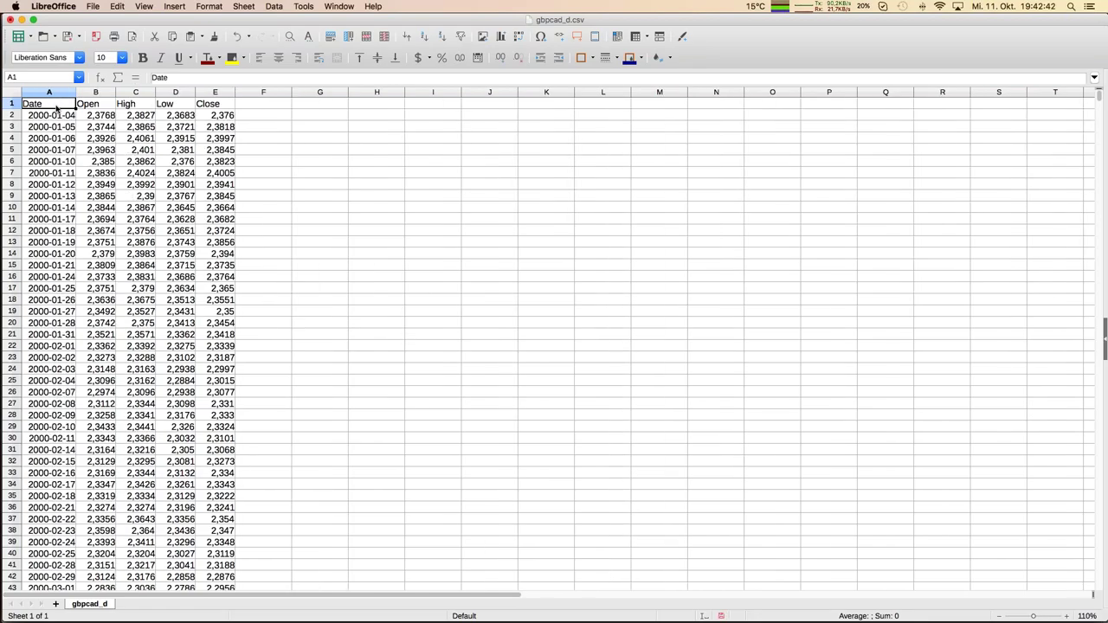
key(shift+Right)
key(shift+Right)
key(shift+Right)
key(shift+Right)
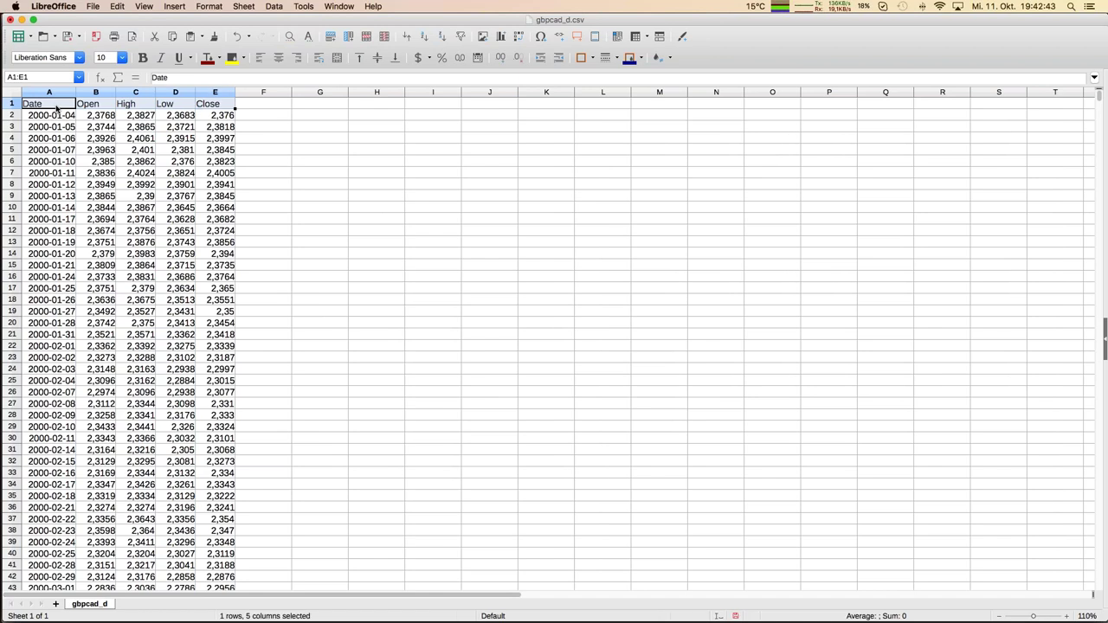
key(shift+super+Down)
- Paste the GBPCAD price data into EURUSD_D1_RSI_PredictivePower.ods over the existing price table, starting at the Date heading in C7
click(339, 7)
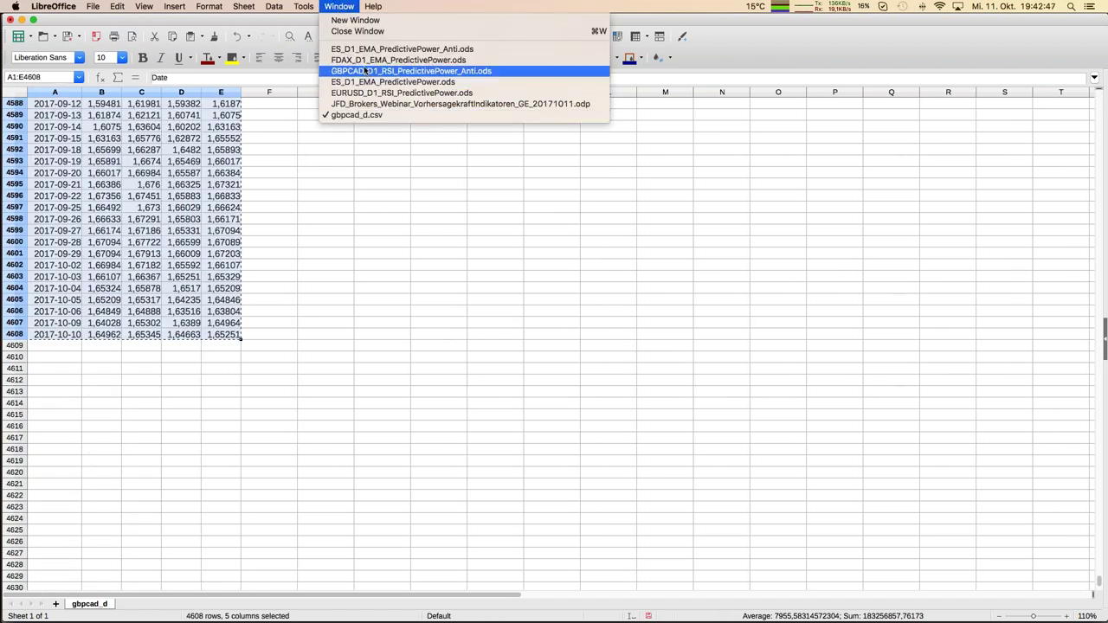
click(368, 94)
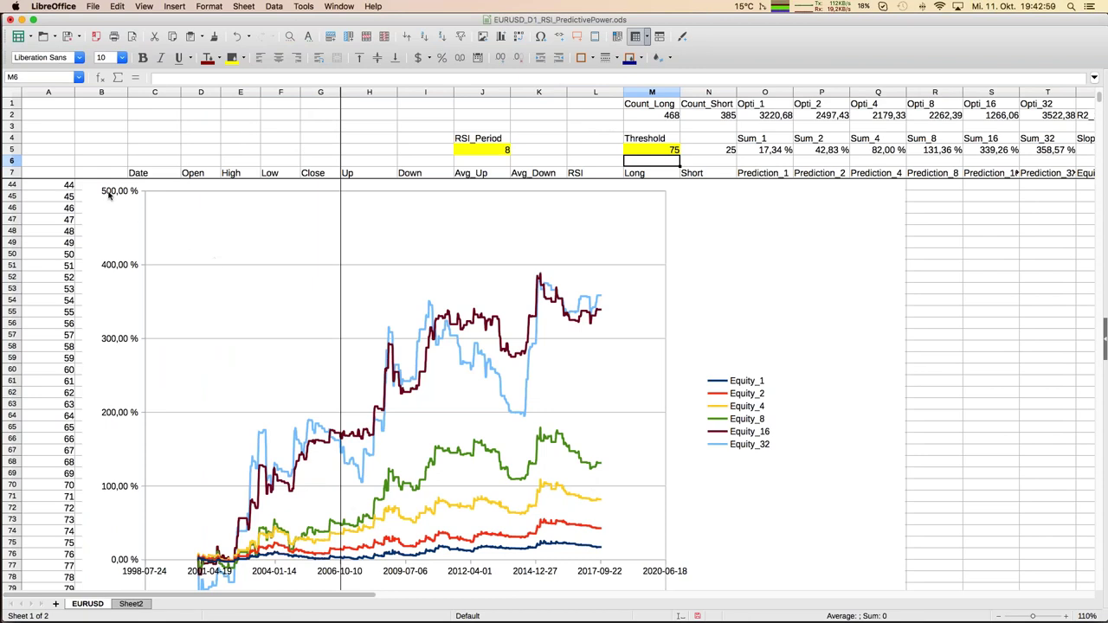
click(142, 173)
key(super+v)
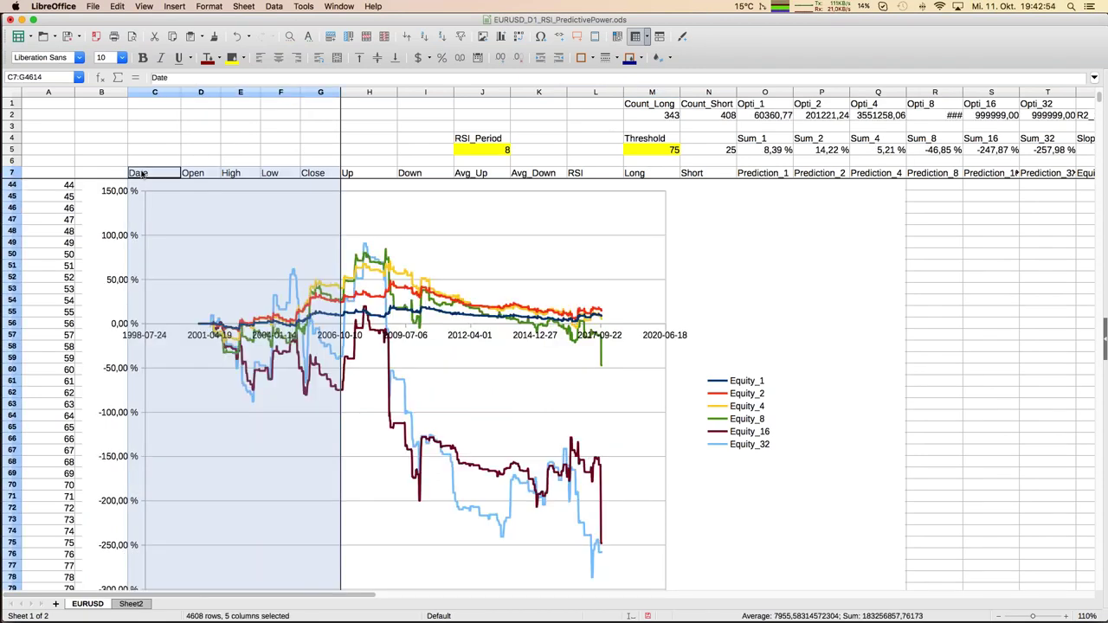
- Overwrite the leftover EURUSD rows C4615:G4621 with copies of the last GBPCAD row, C4614:G4614
key(Down)
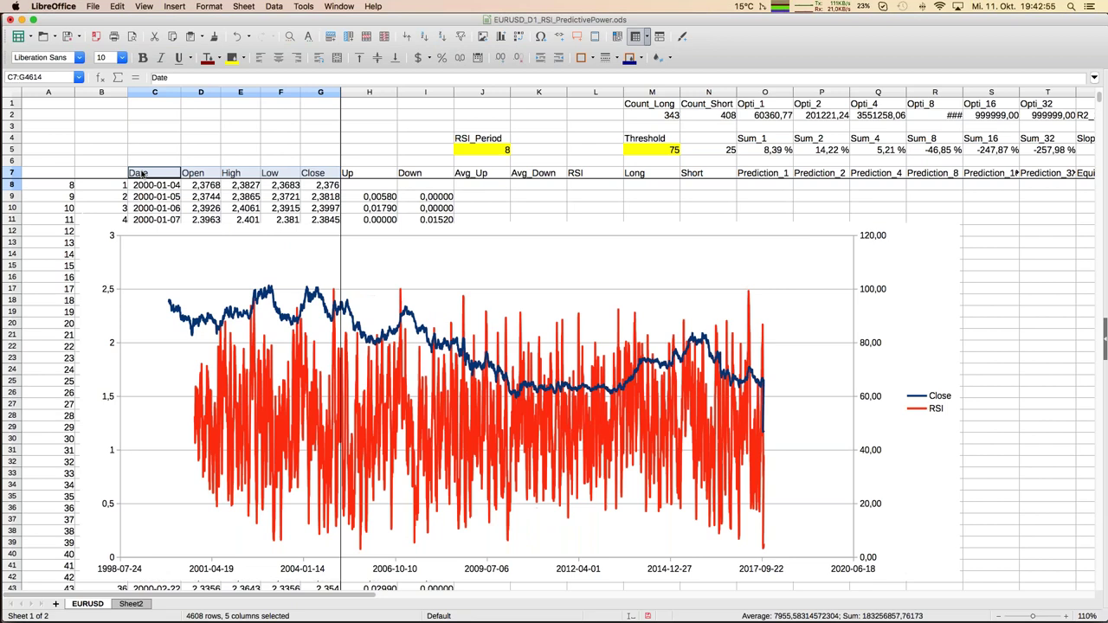
key(Down)
key(Down)
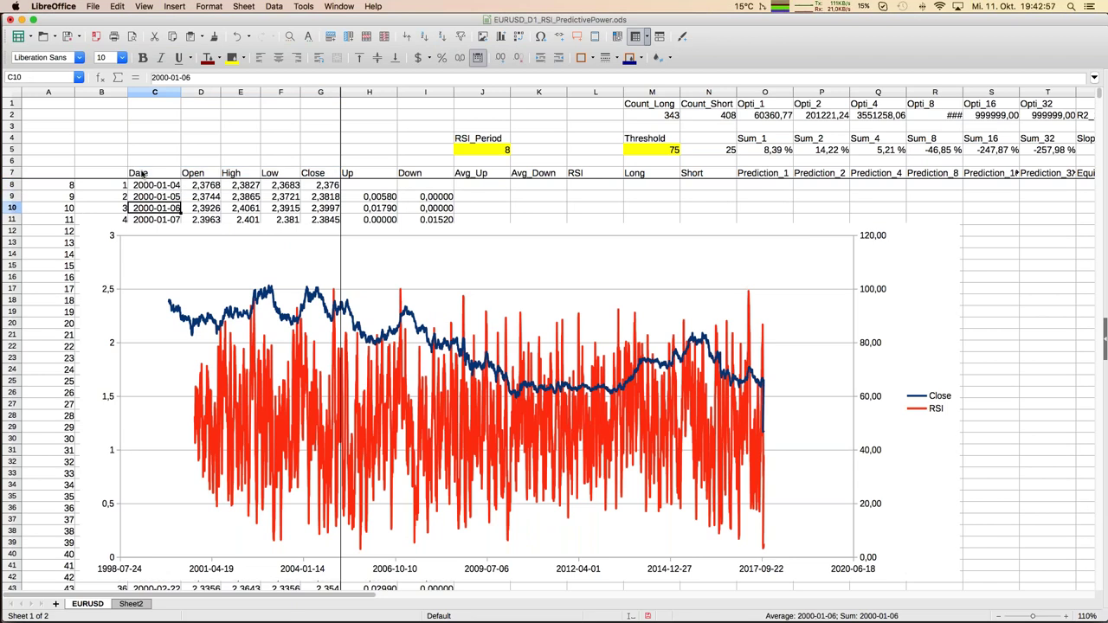
key(super+Down)
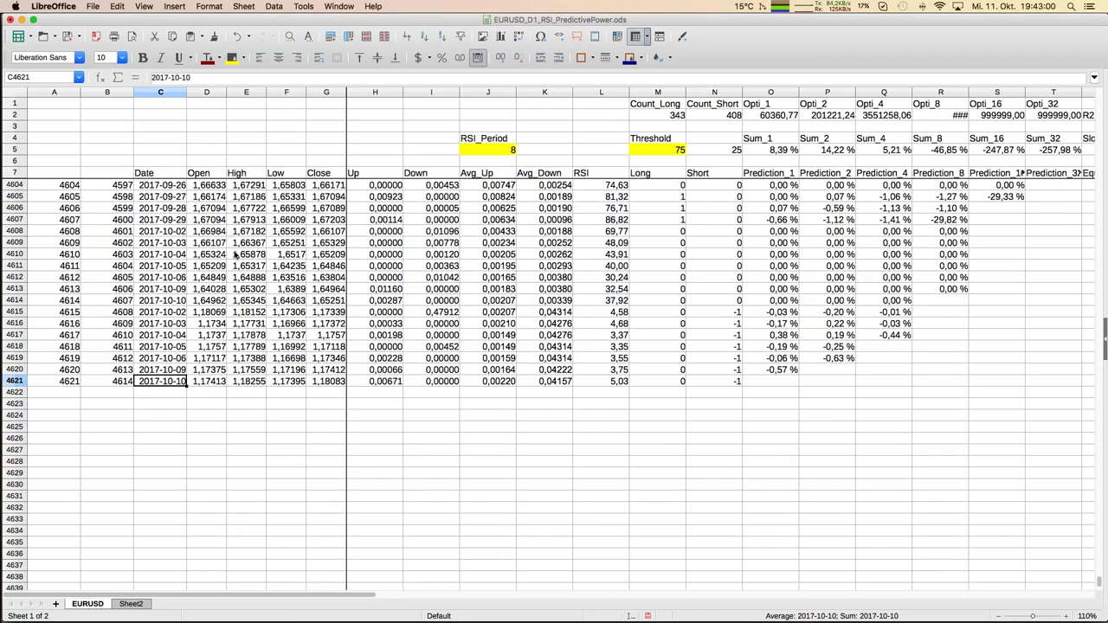
scroll(235, 252, up, 8)
scroll(235, 252, up, 5)
scroll(274, 372, down, 10)
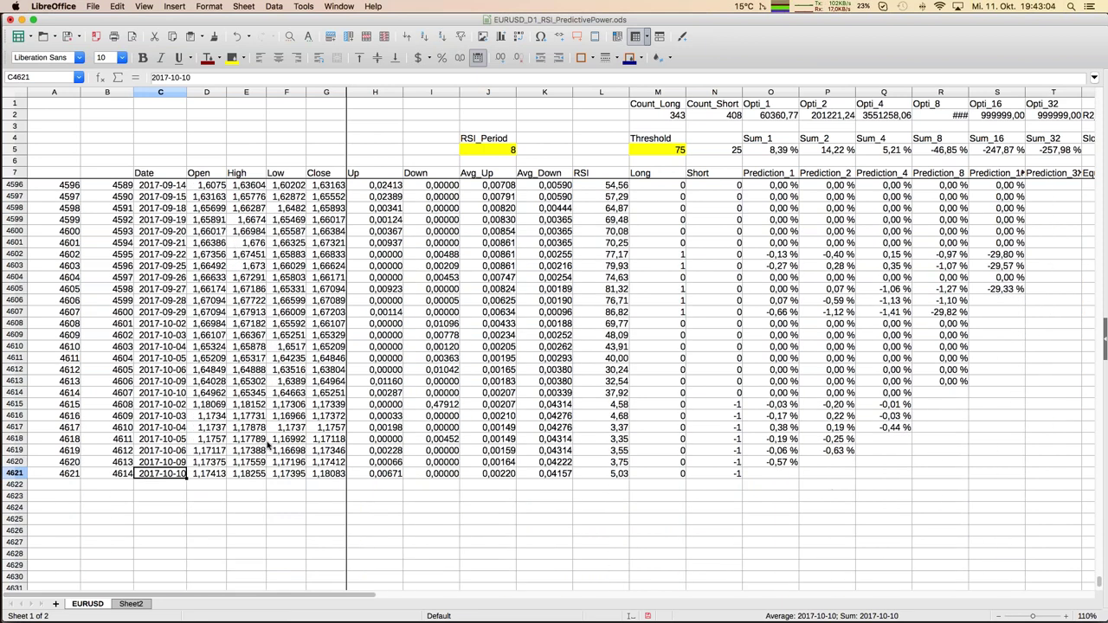
click(204, 397)
key(Left)
key(shift+Right)
key(shift+Right)
key(shift+Right)
key(shift+Right)
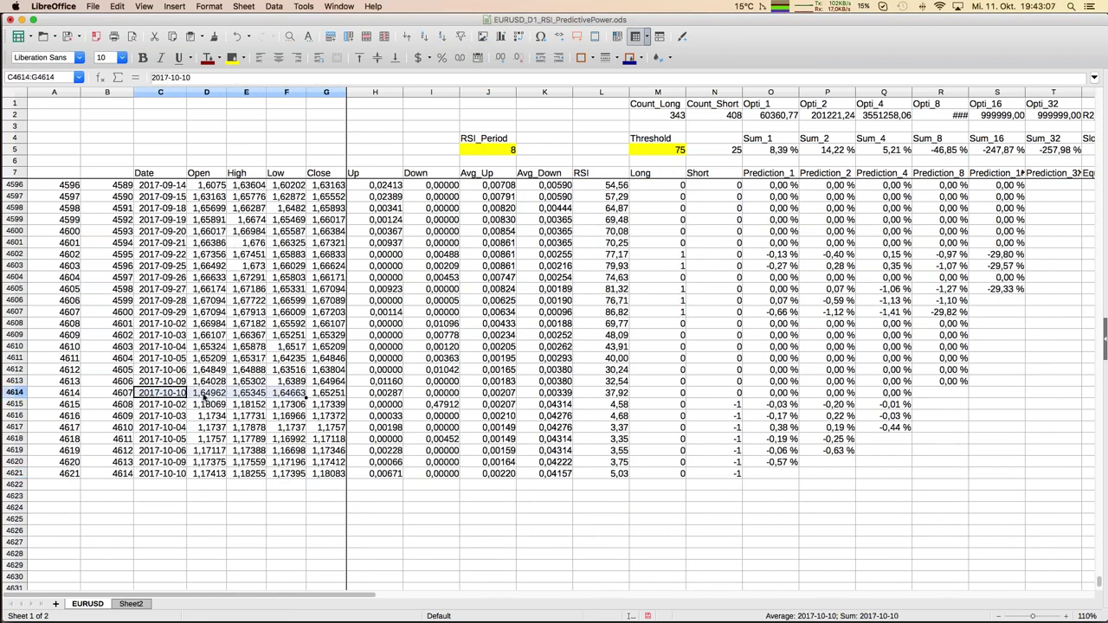
key(ctrl+c)
key(Down)
key(shift+Down)
key(shift+Down)
key(shift+Down)
key(shift+Down)
key(shift+Down)
key(shift+Down)
key(ctrl+v)
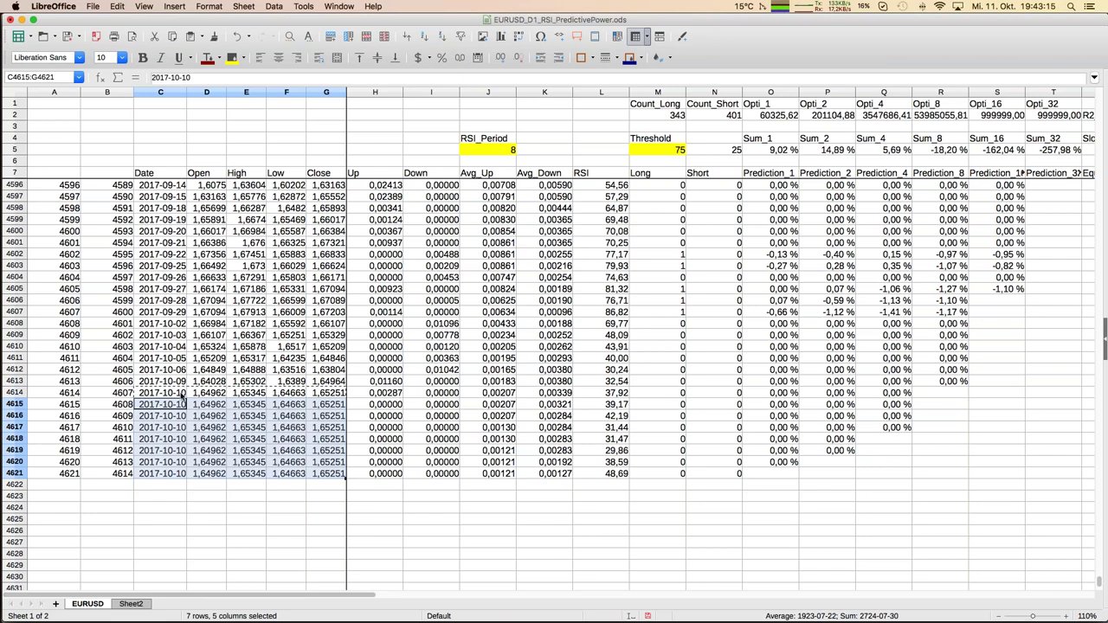
- Return to the start of the data and examine the equity curve chart for the GBPCAD prices
click(225, 394)
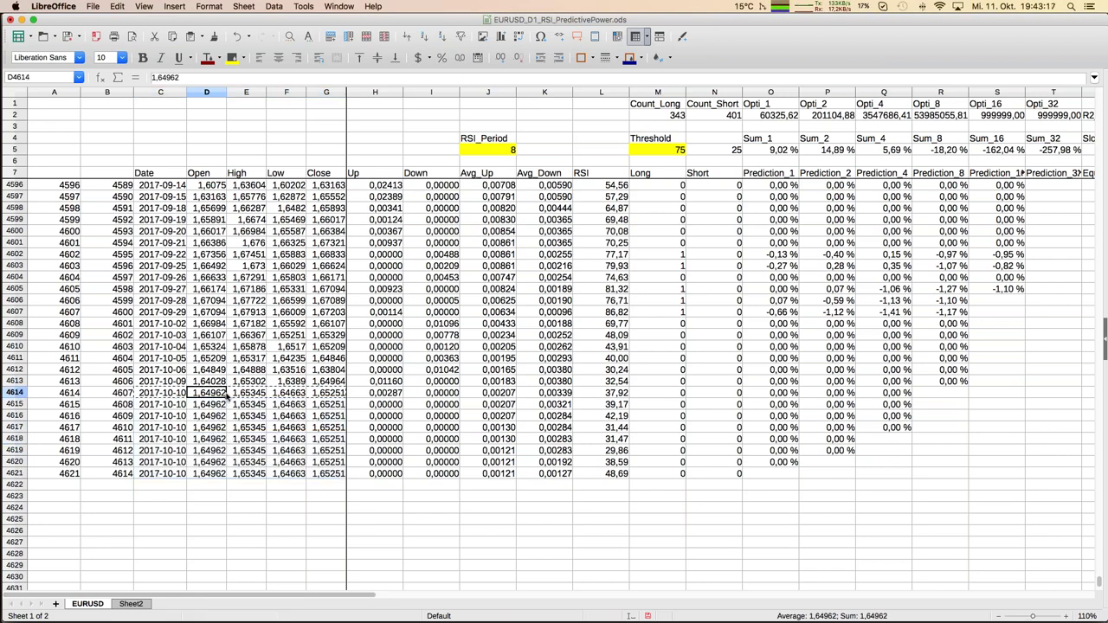
key(super+Up)
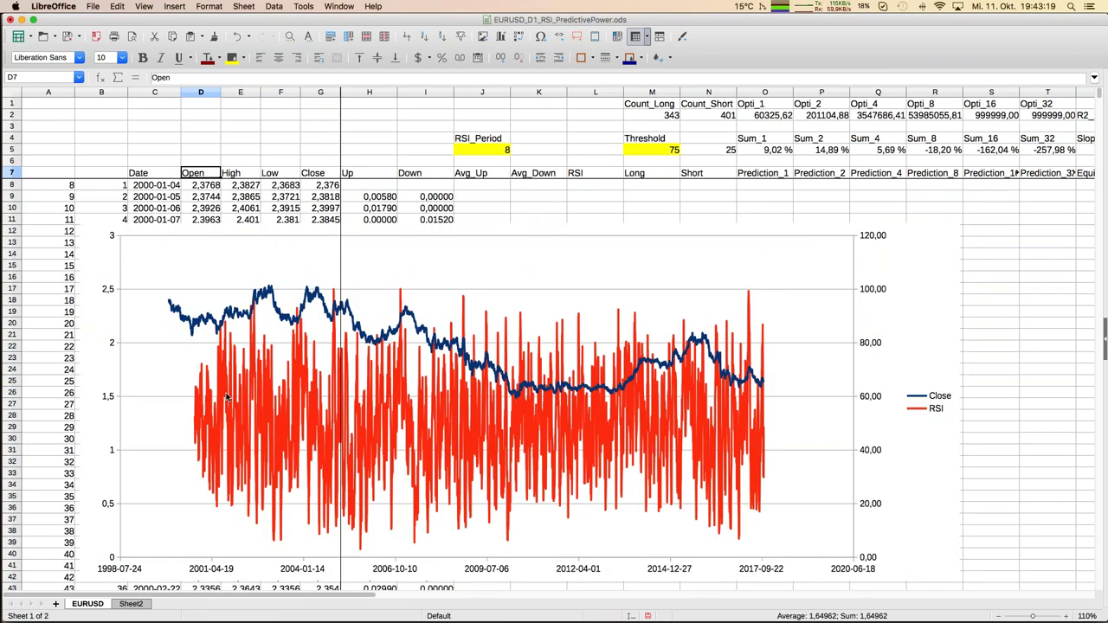
key(Down)
key(Down)
key(Down)
key(Down)
key(Down)
key(Down)
key(Down)
key(Down)
key(Down)
key(Down)
key(Down)
key(Down)
key(Down)
key(Down)
key(Down)
key(Down)
key(Down)
key(Down)
key(Down)
key(Down)
key(Down)
key(Down)
key(Down)
key(Down)
key(Down)
key(Down)
key(Down)
key(Down)
key(Down)
key(Down)
key(Down)
key(Down)
key(Down)
key(Down)
key(Down)
key(Down)
key(Down)
key(Down)
key(Down)
key(Down)
key(Down)
key(Down)
key(Down)
key(Down)
key(Down)
key(Down)
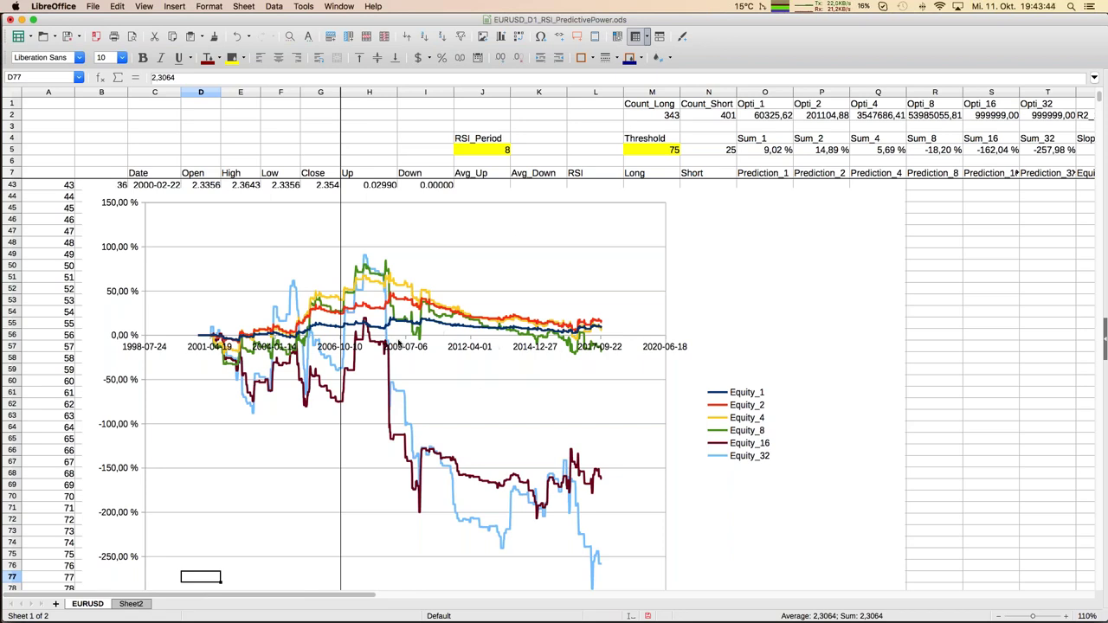
- Set the RSI_Period in J5 to 16 and the Threshold in M5 to 65 for the GBPCAD data
click(489, 152)
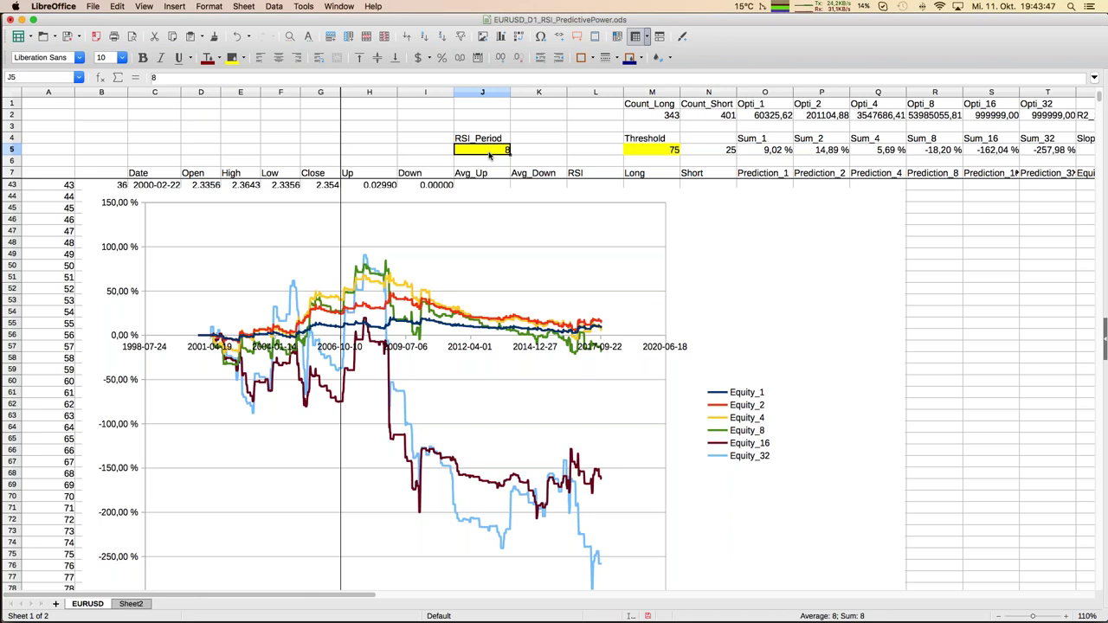
text(16)
key(Return)
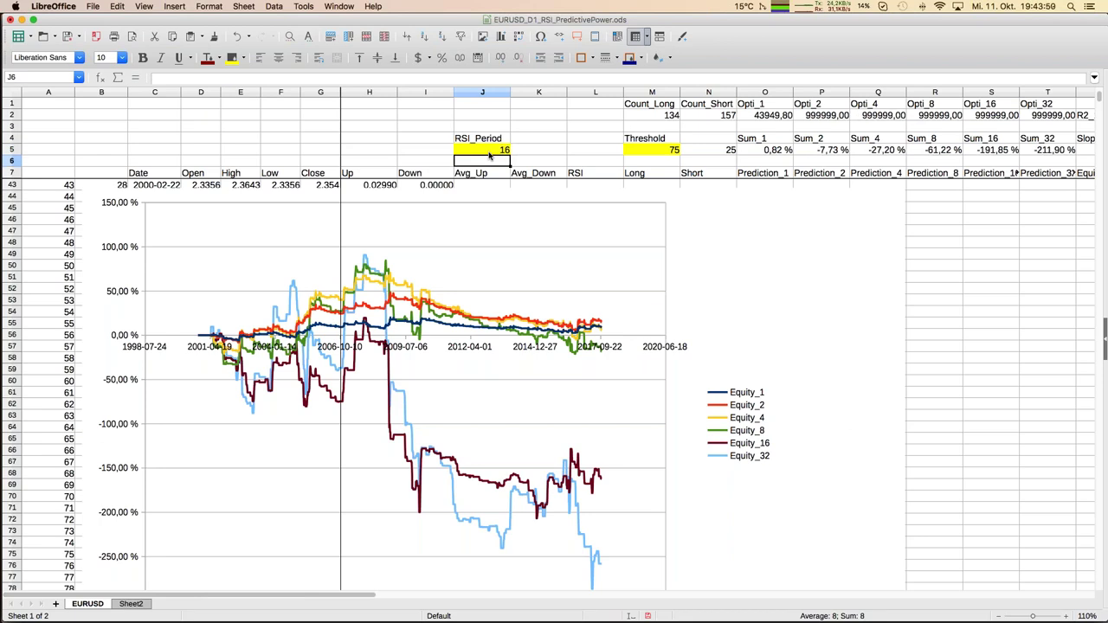
key(Up)
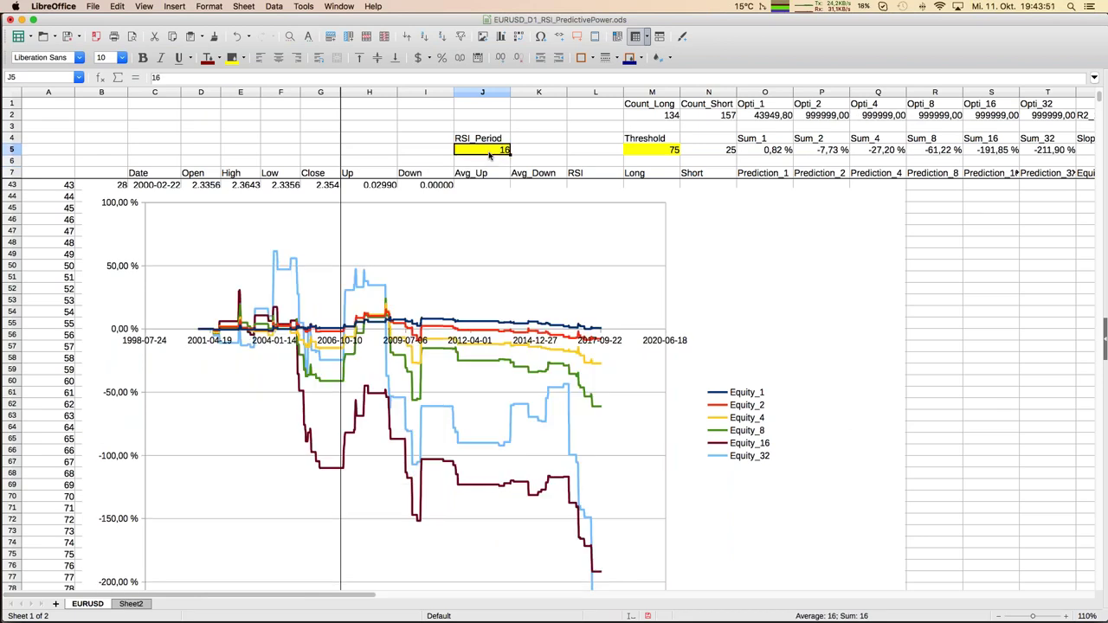
key(Right)
key(Right)
key(Right)
text(65)
key(Return)
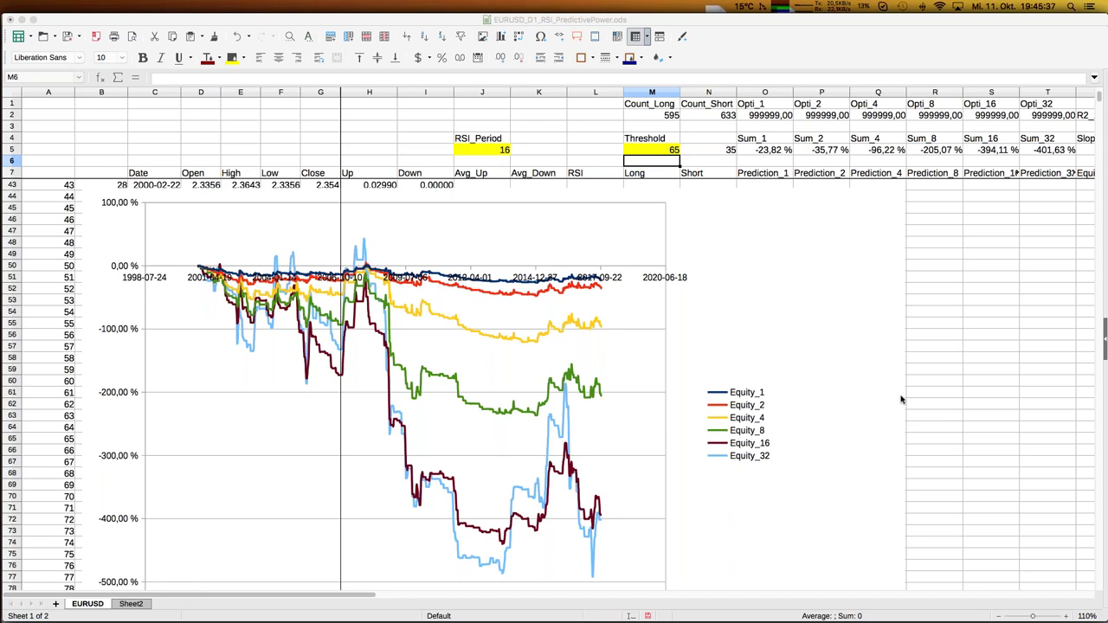
- Inspect the long threshold in M5 and the formula of the short threshold in N5
click(667, 152)
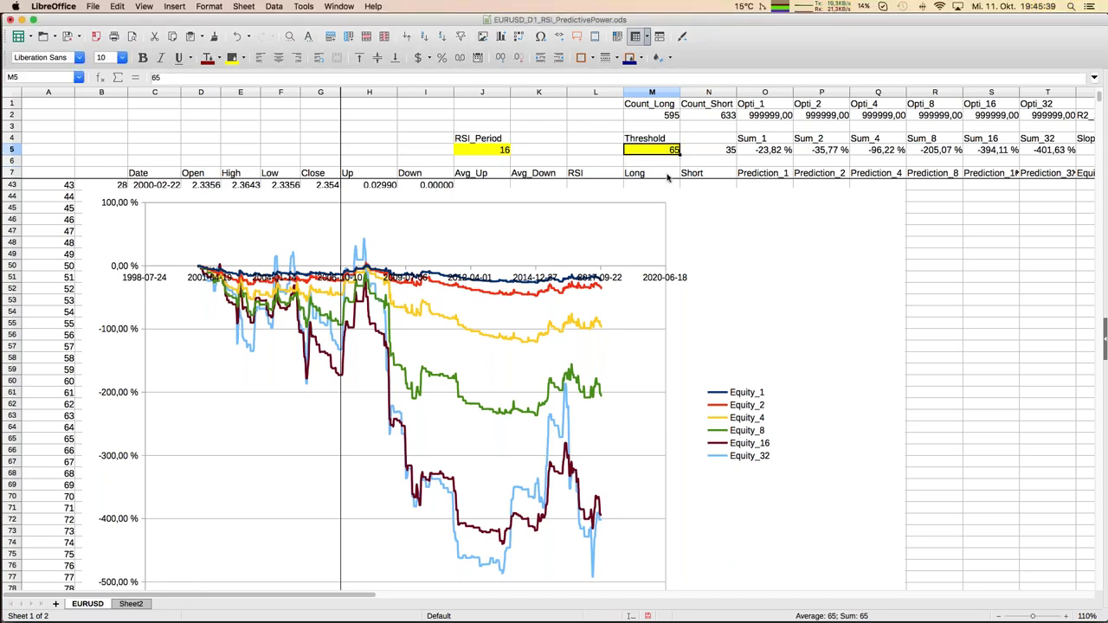
click(722, 154)
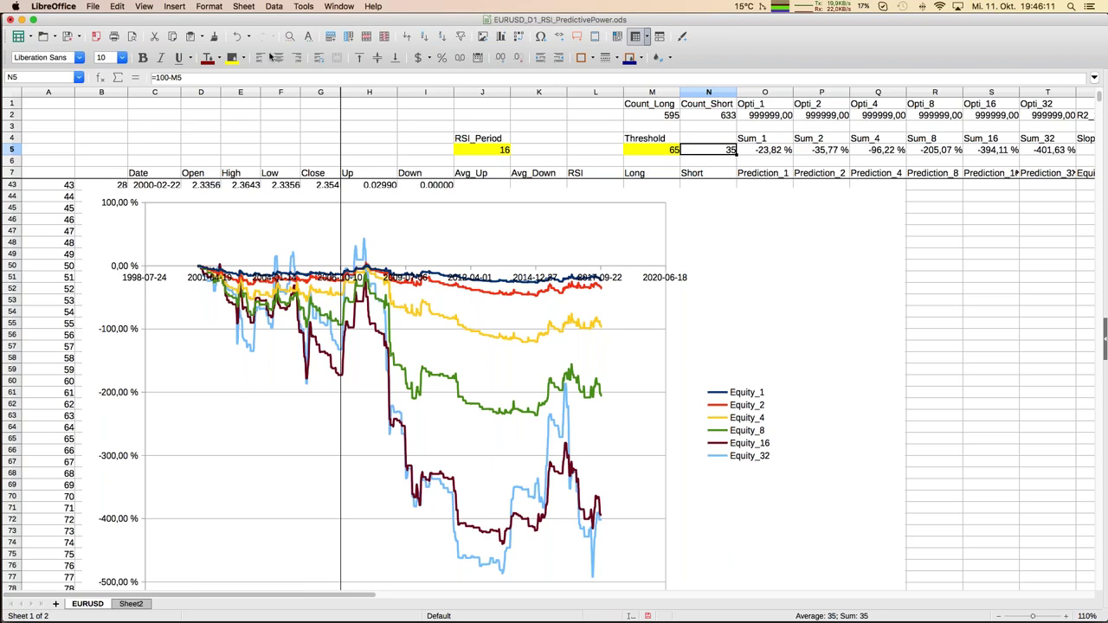
- Switch to GBPCAD_D1_RSI_PredictivePower_Anti.ods and examine its ANTI-marked Long and Short columns beside the equity curves
click(337, 7)
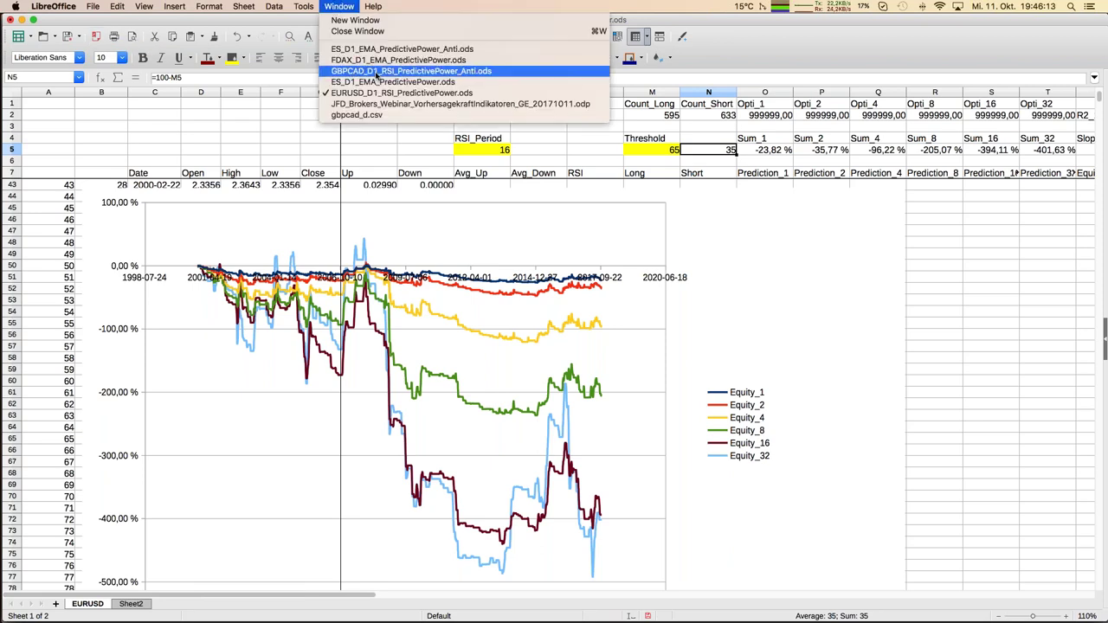
click(372, 71)
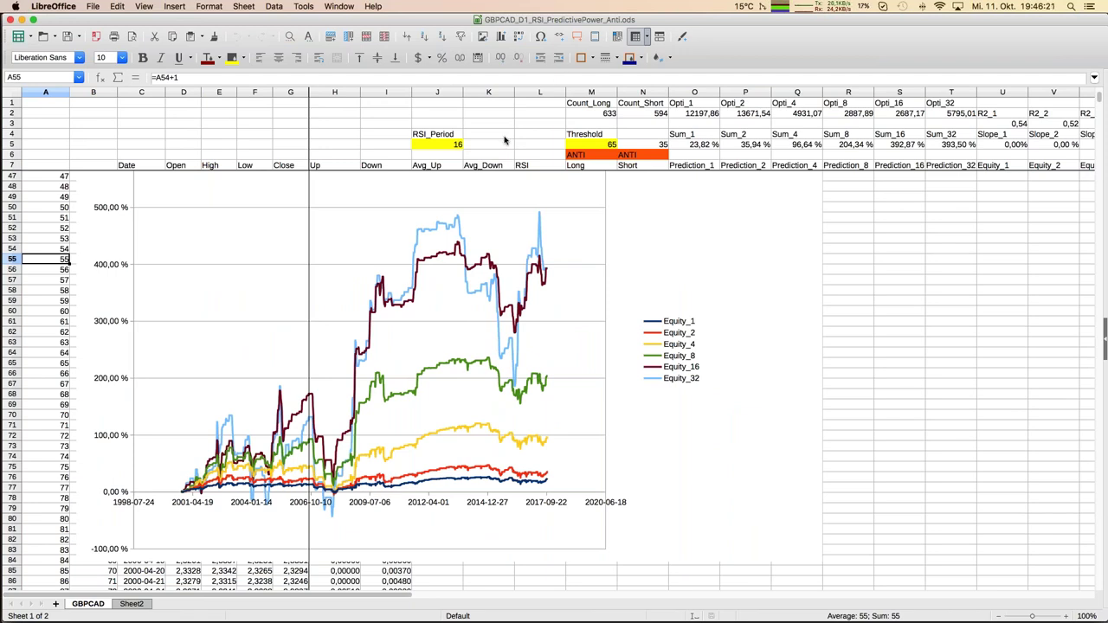
click(582, 166)
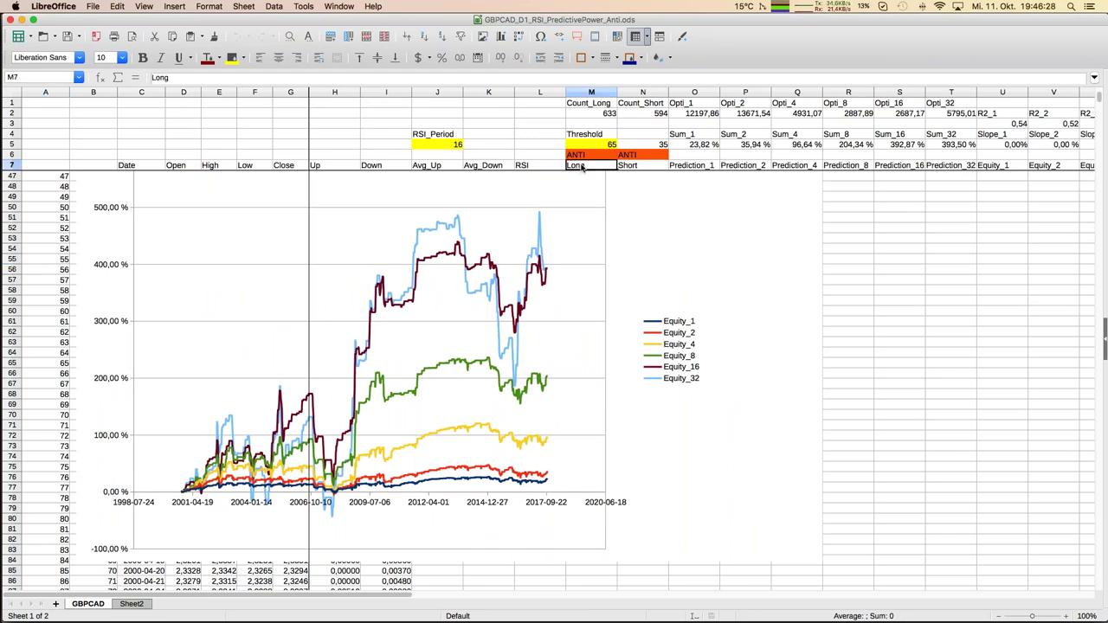
key(Right)
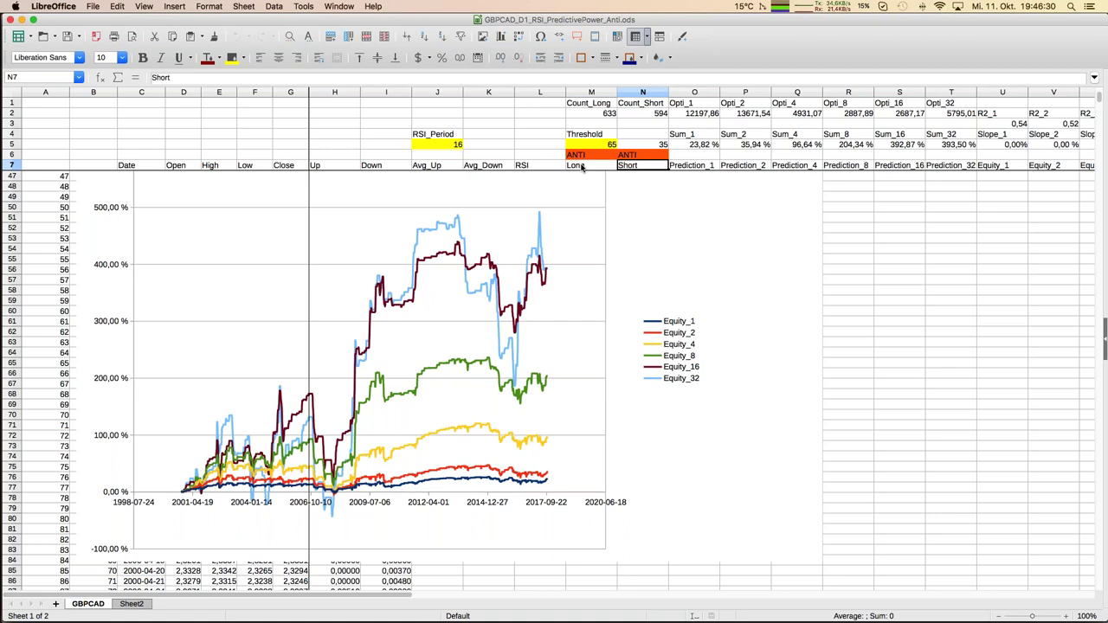
key(Left)
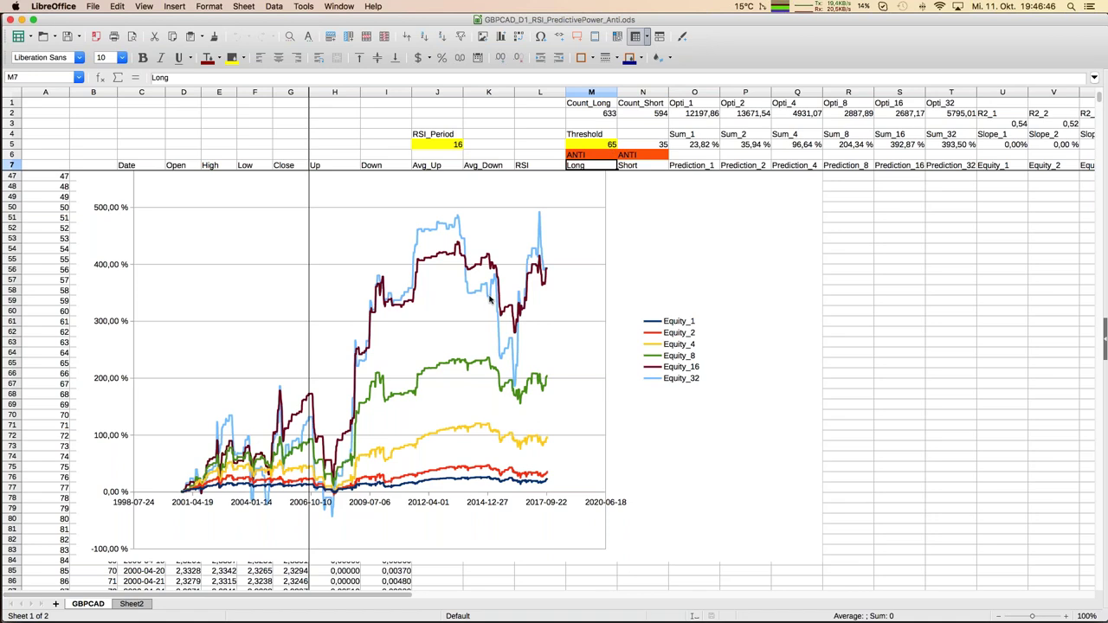
- On Sheet2, label the parameter columns of the Opti table "EMA-Period" in B4 and "Schwelle" in C4
click(131, 604)
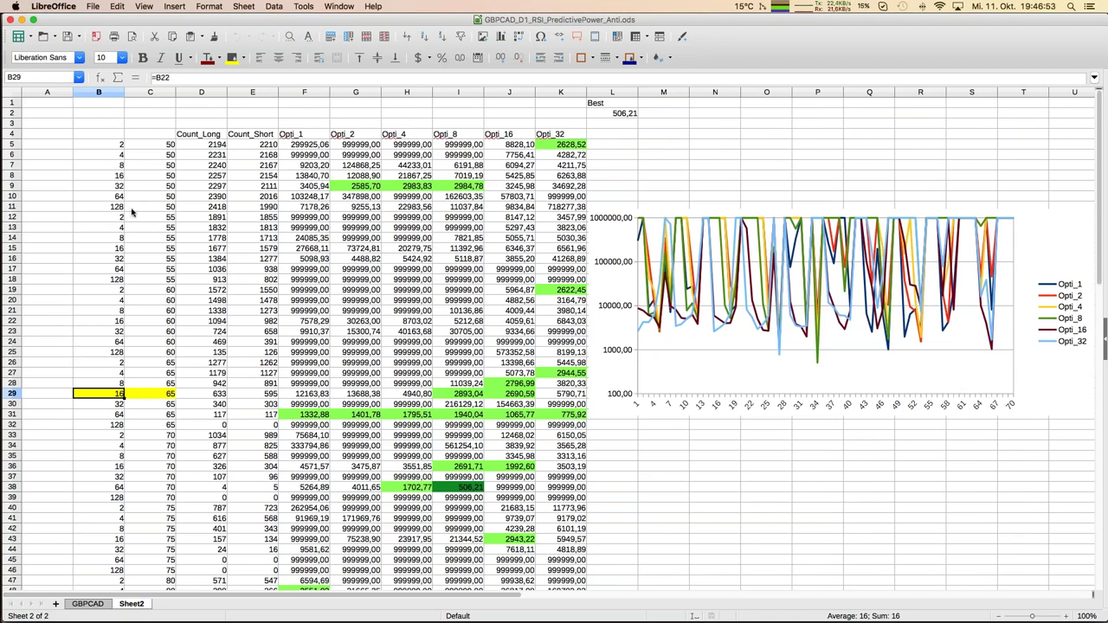
click(116, 136)
text(EMA-Period)
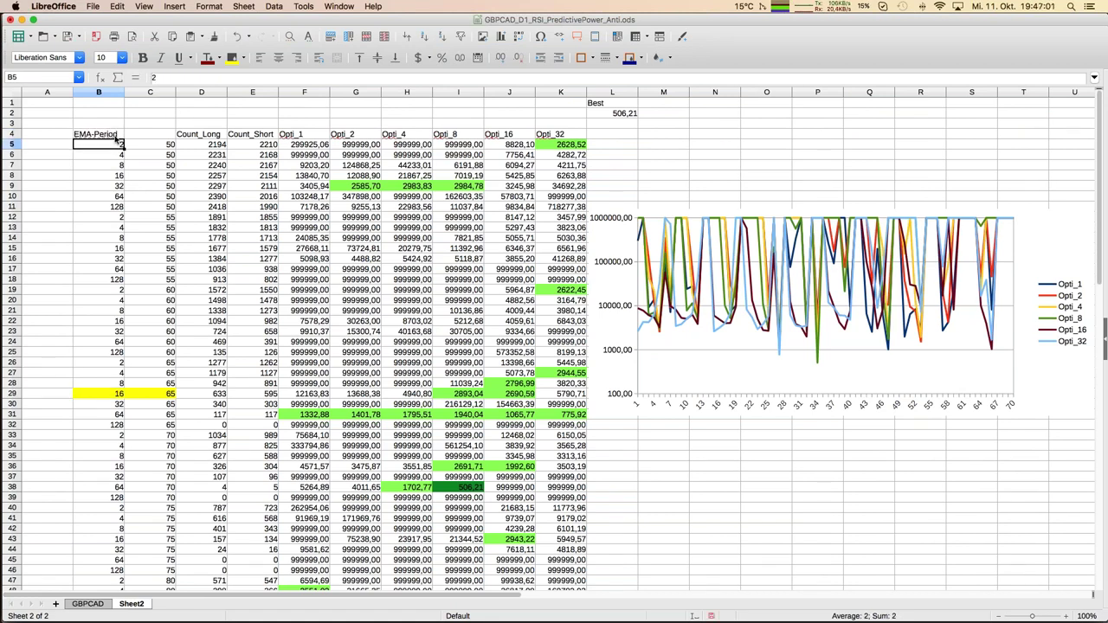
key(Tab)
text(Schwelle)
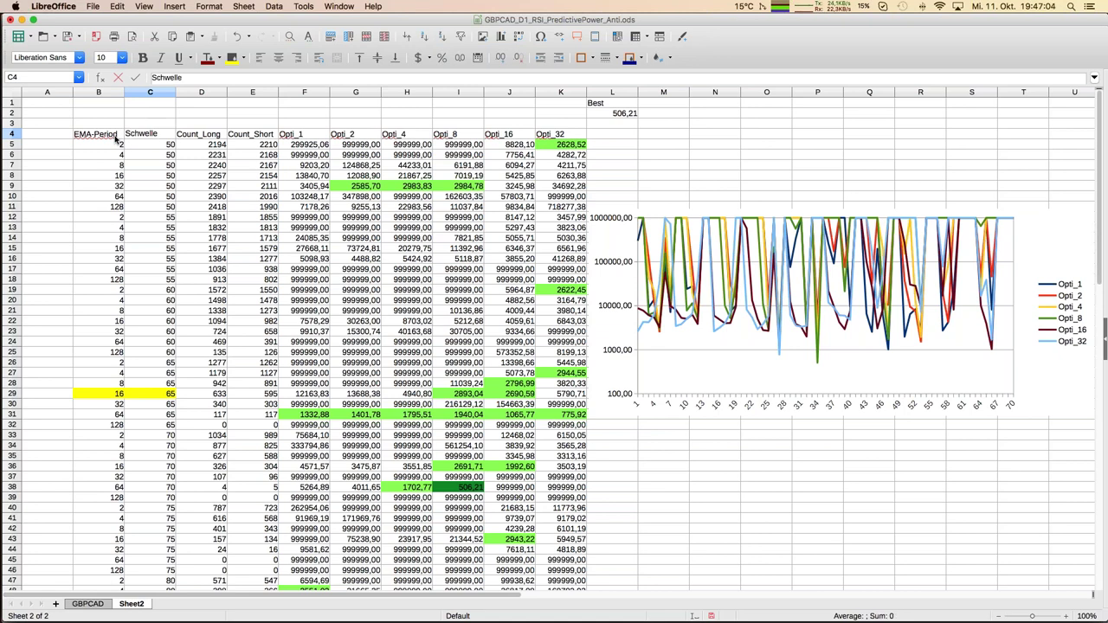
key(Return)
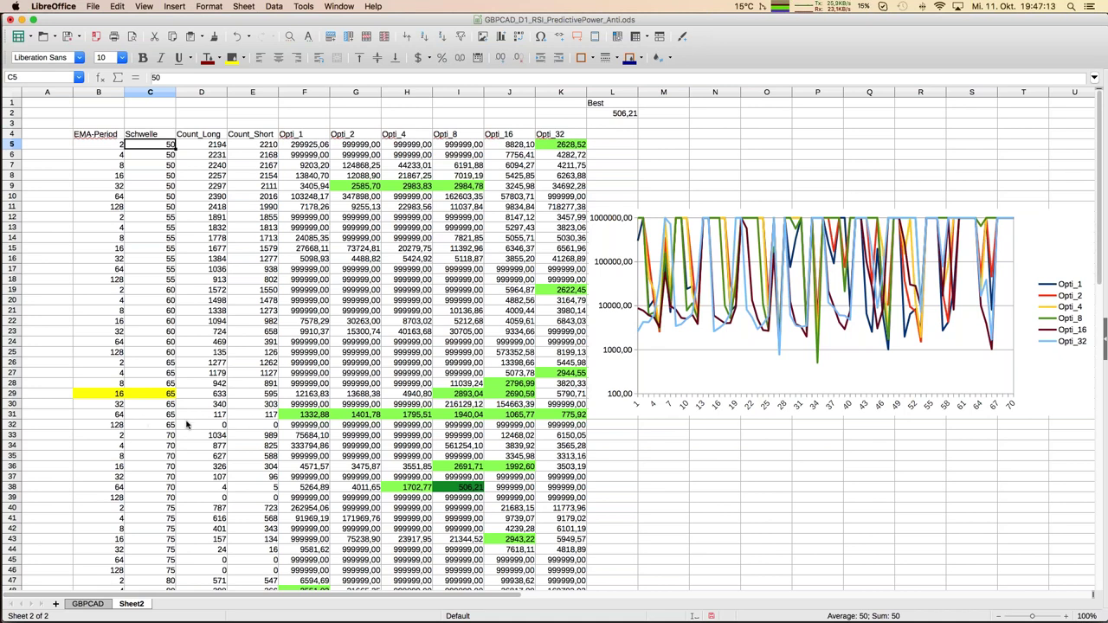
- Set the RSI_Period in J5 of the GBPCAD sheet to 64
click(89, 605)
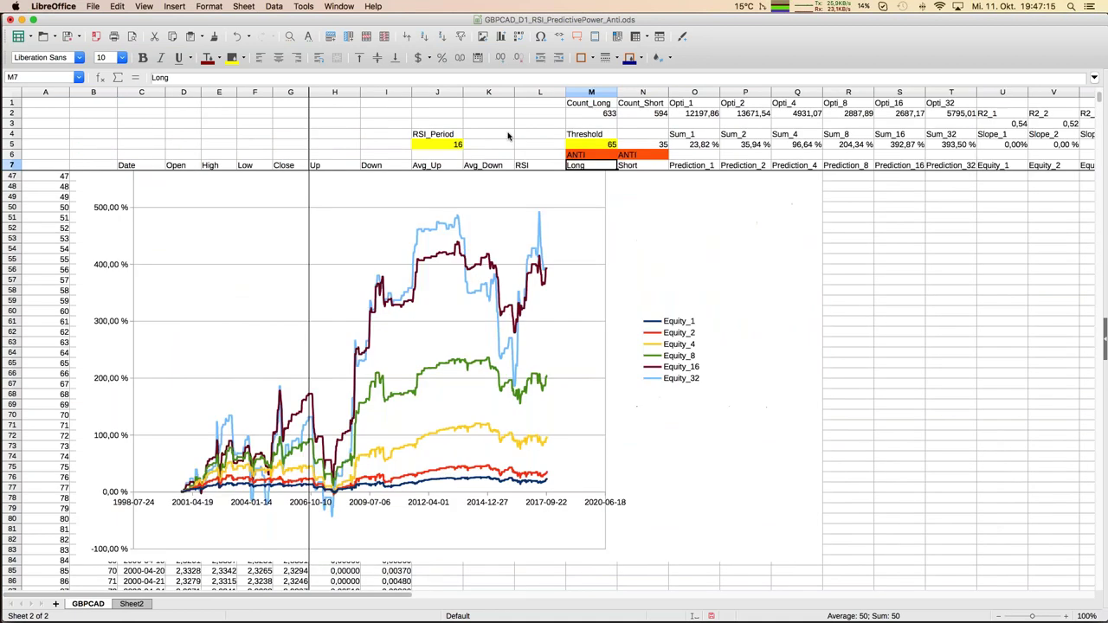
click(449, 144)
text(64)
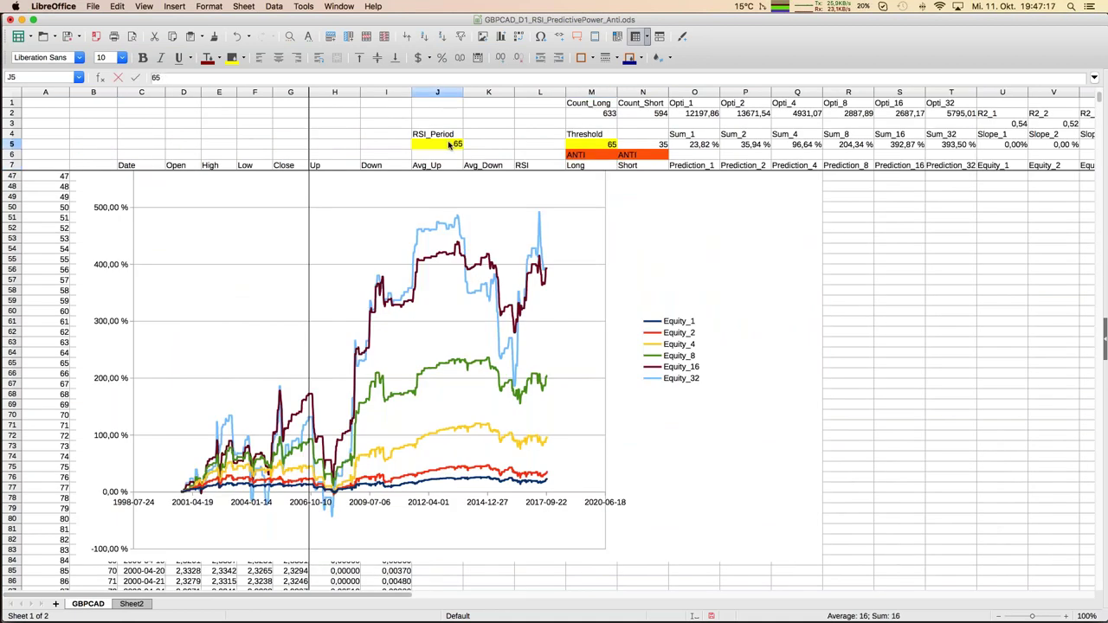
key(Return)
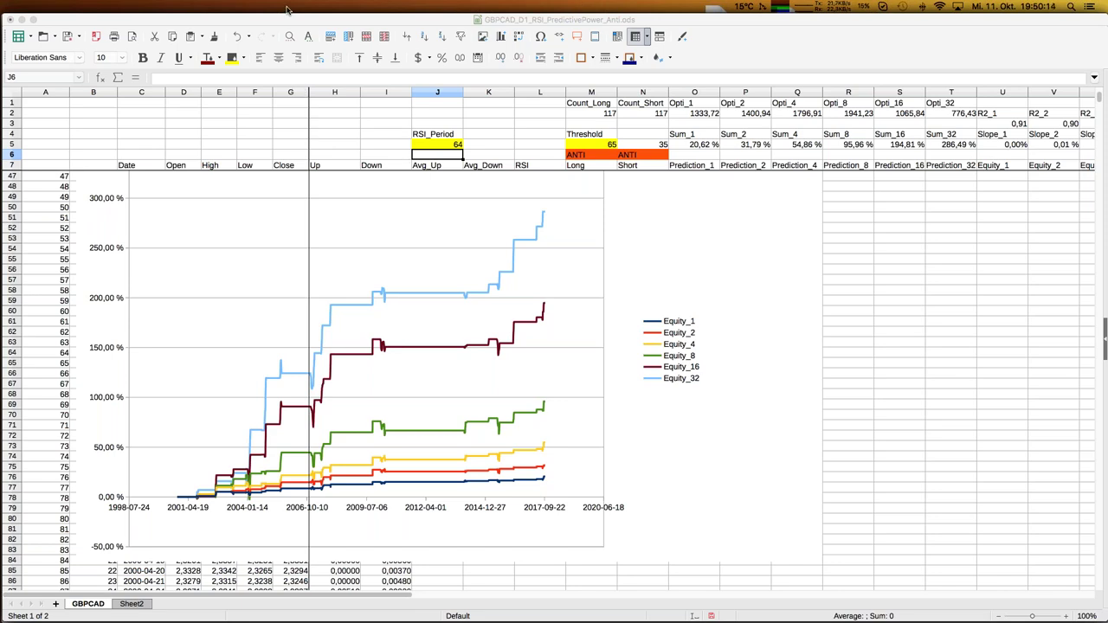
- Switch to FDAX_D1_EMA_PredictivePower.ods and inspect the EMA formulas in F8 and F9
click(246, 135)
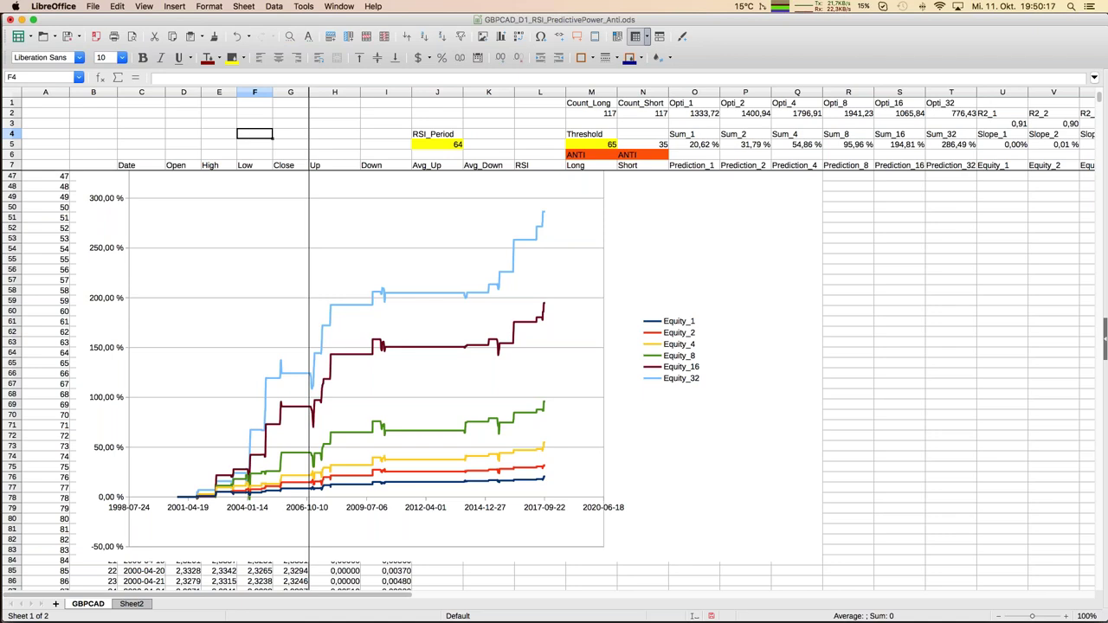
click(273, 7)
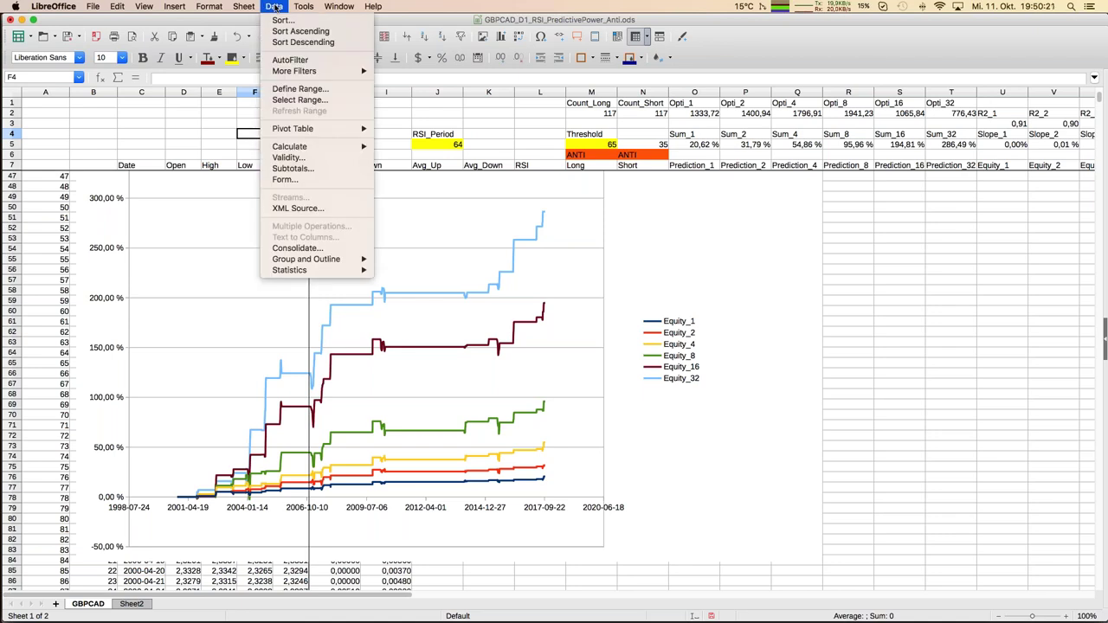
mouse_move(340, 8)
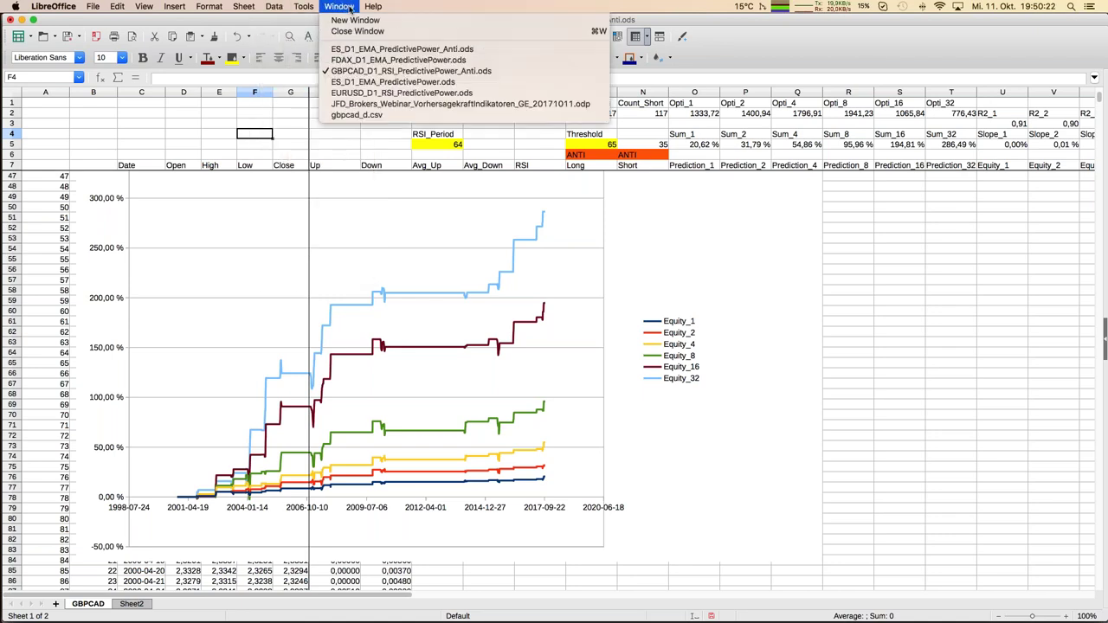
click(346, 60)
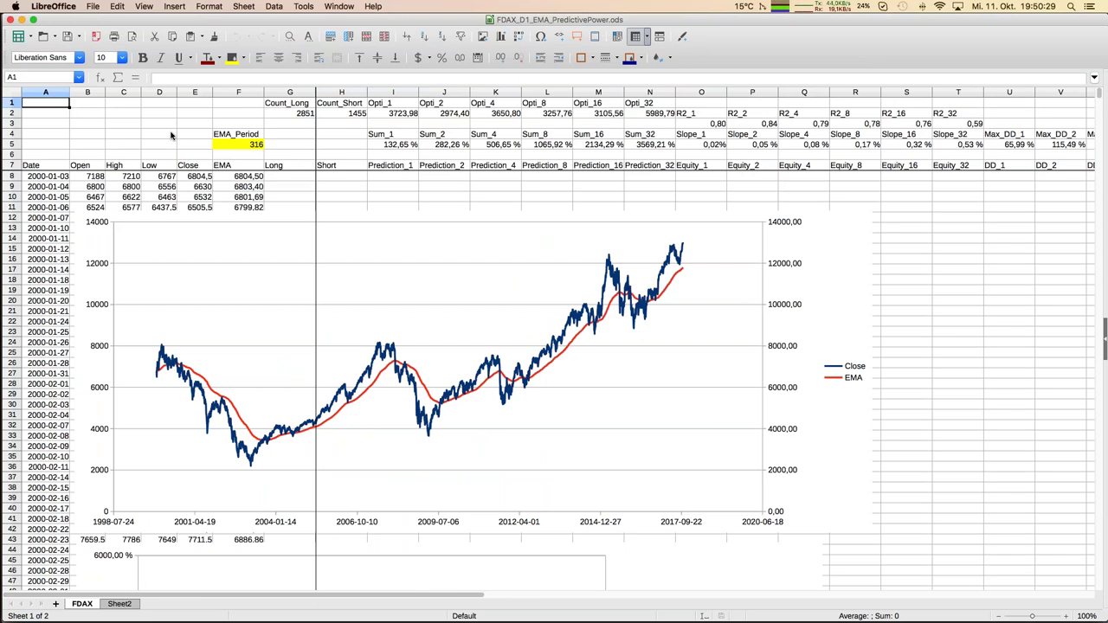
click(135, 140)
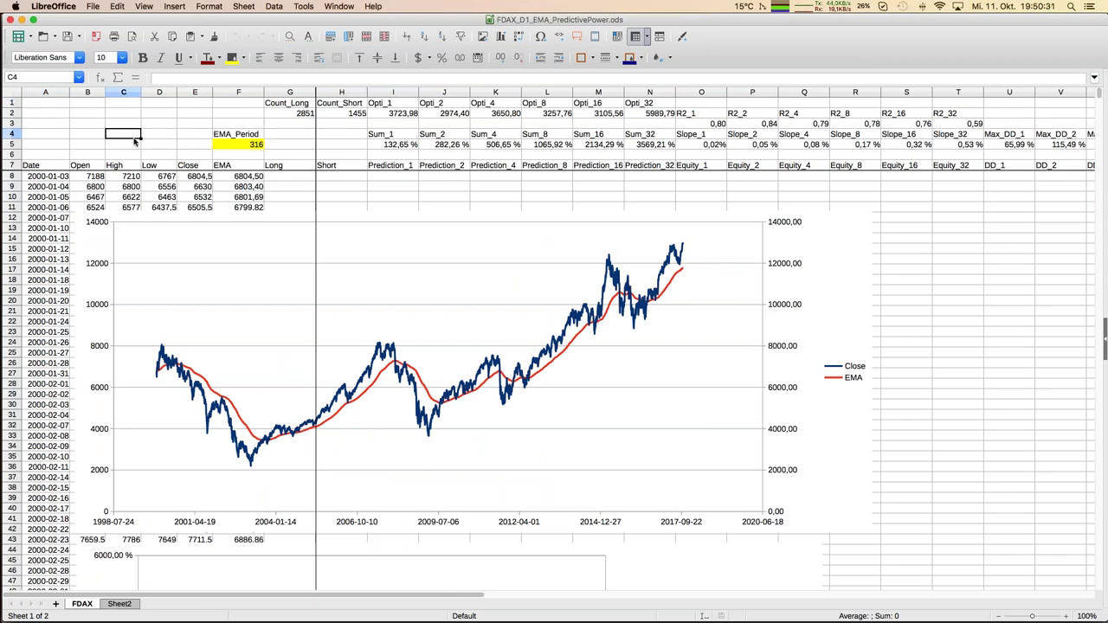
click(247, 177)
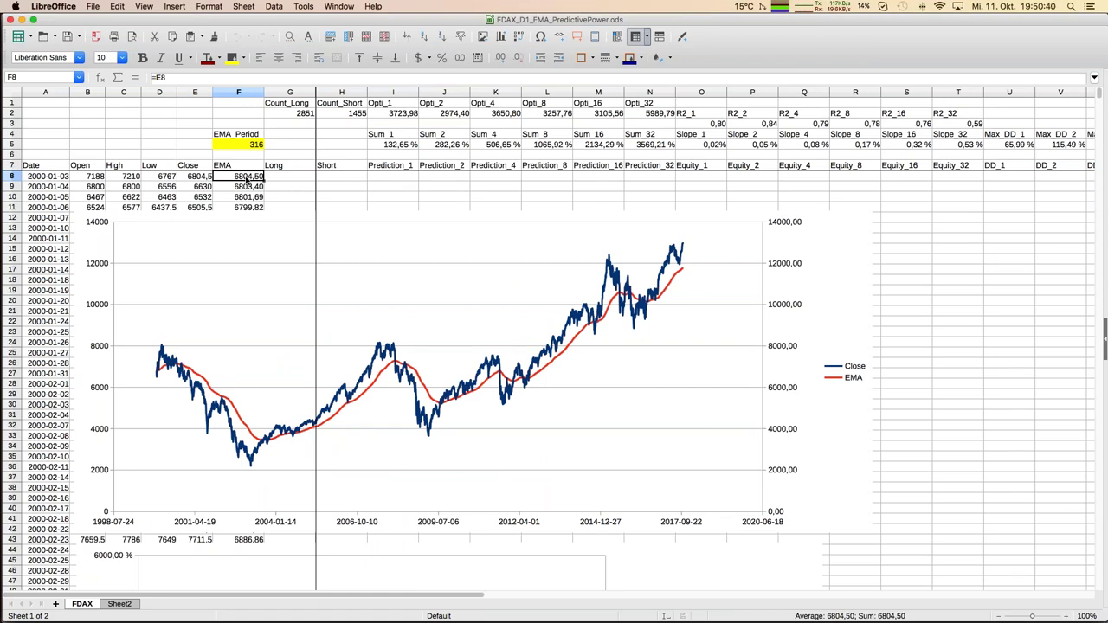
key(Down)
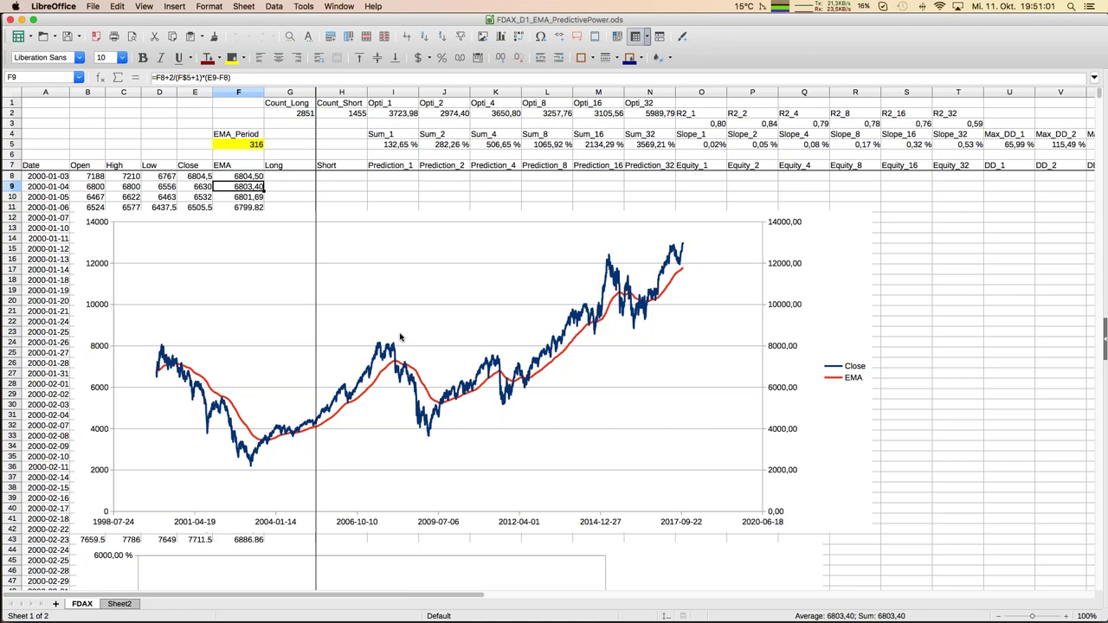
- Go to the first filled row of the Long column and inspect the signal formulas from G211 to G213
click(277, 193)
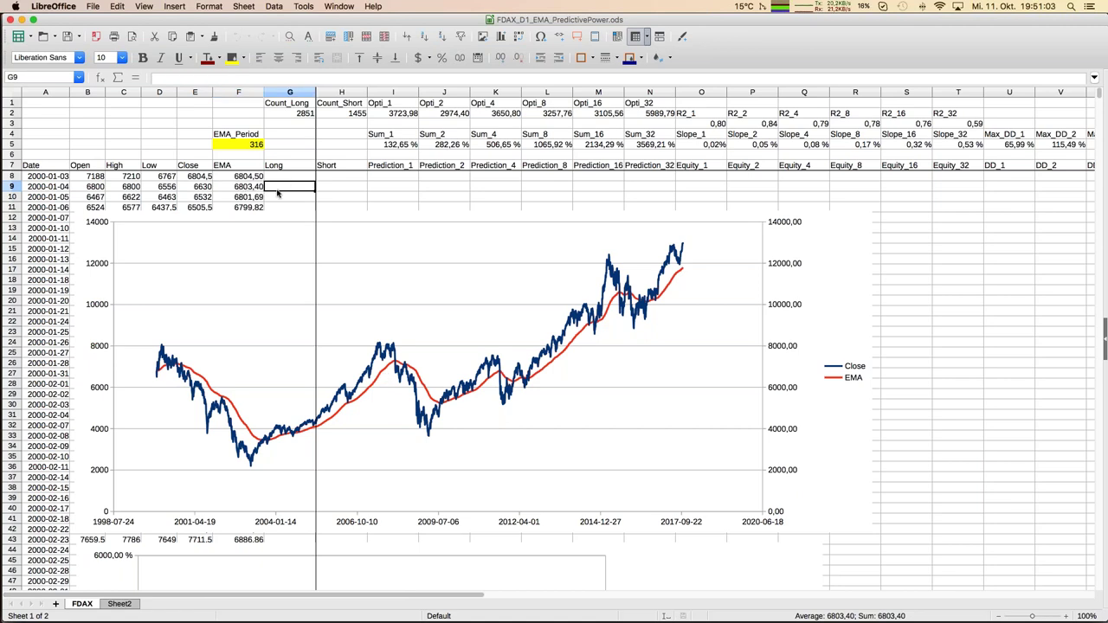
key(ctrl+Down)
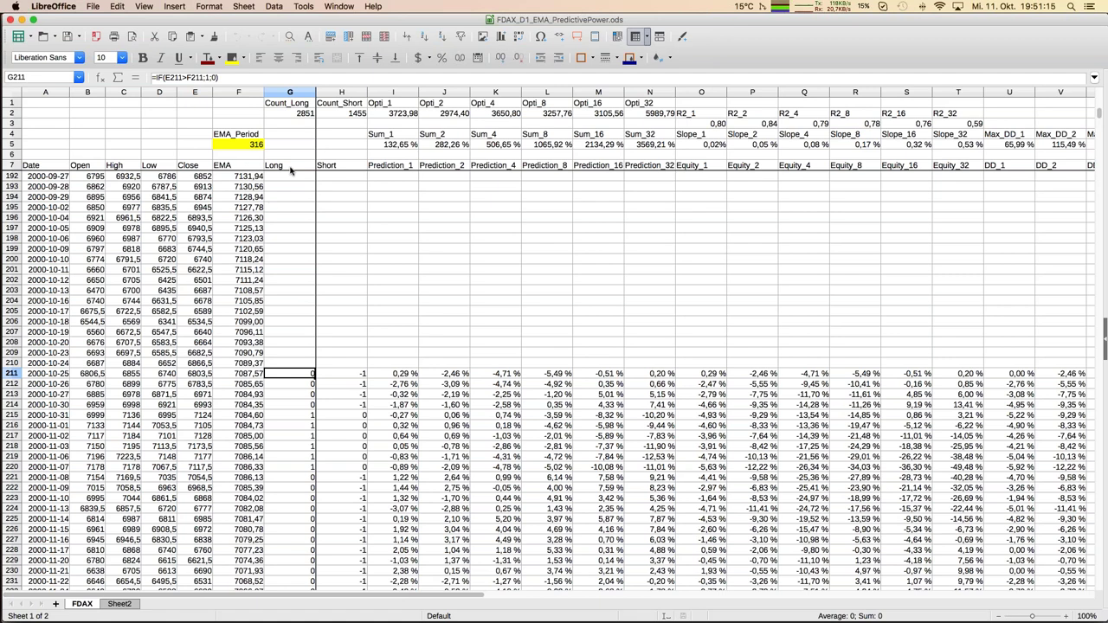
click(304, 384)
click(305, 375)
key(Down)
key(Down)
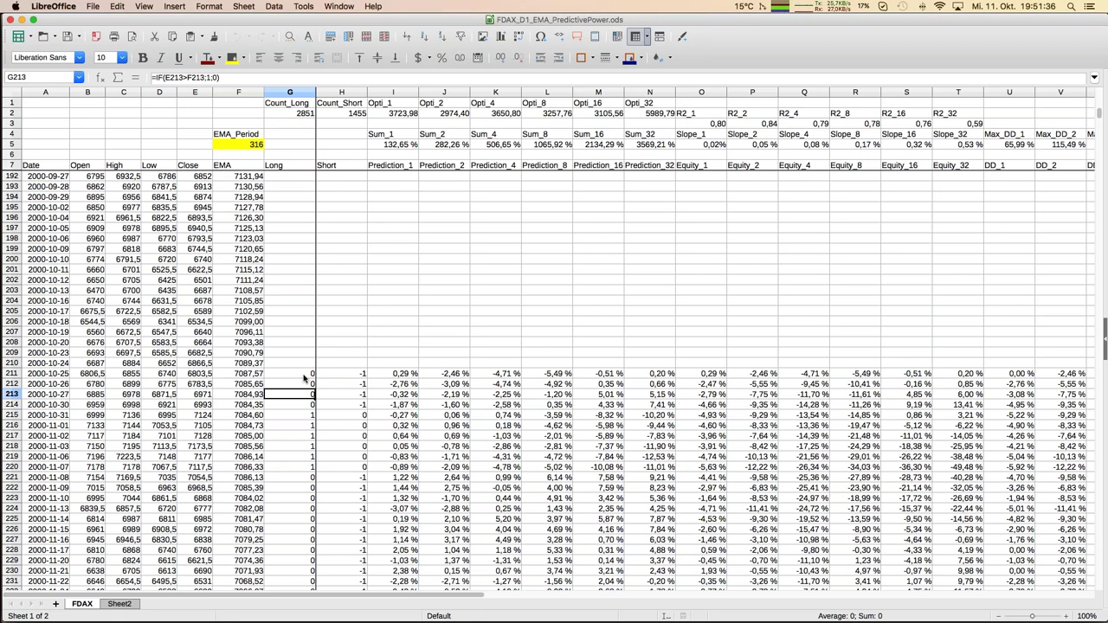
- Inspect the Prediction formulas and the Short signal formula in row 214 of the FDAX sheet
key(Down)
key(Right)
key(Right)
key(Right)
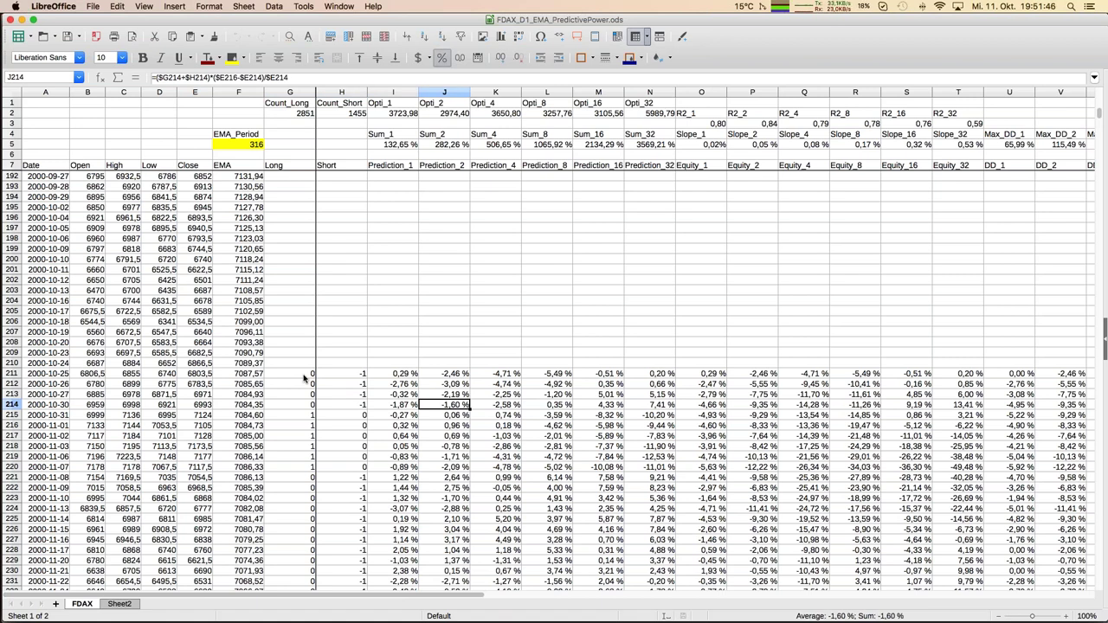
key(Left)
key(Left)
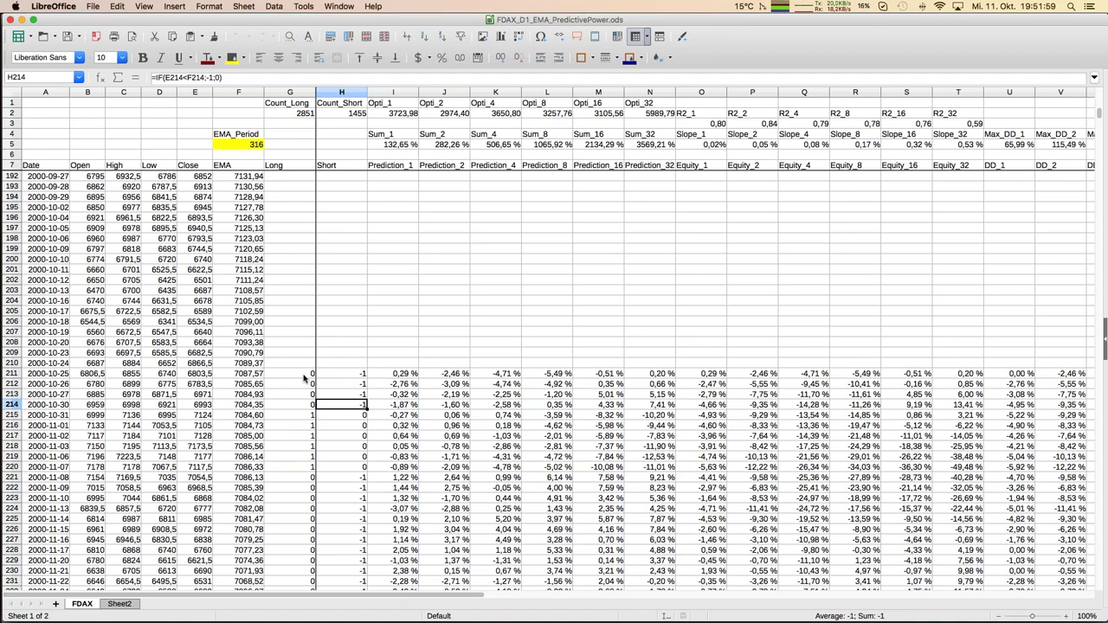
- Return to the start of the FDAX data and examine the equity curve chart below the price and EMA chart
key(Left)
key(ctrl+Up)
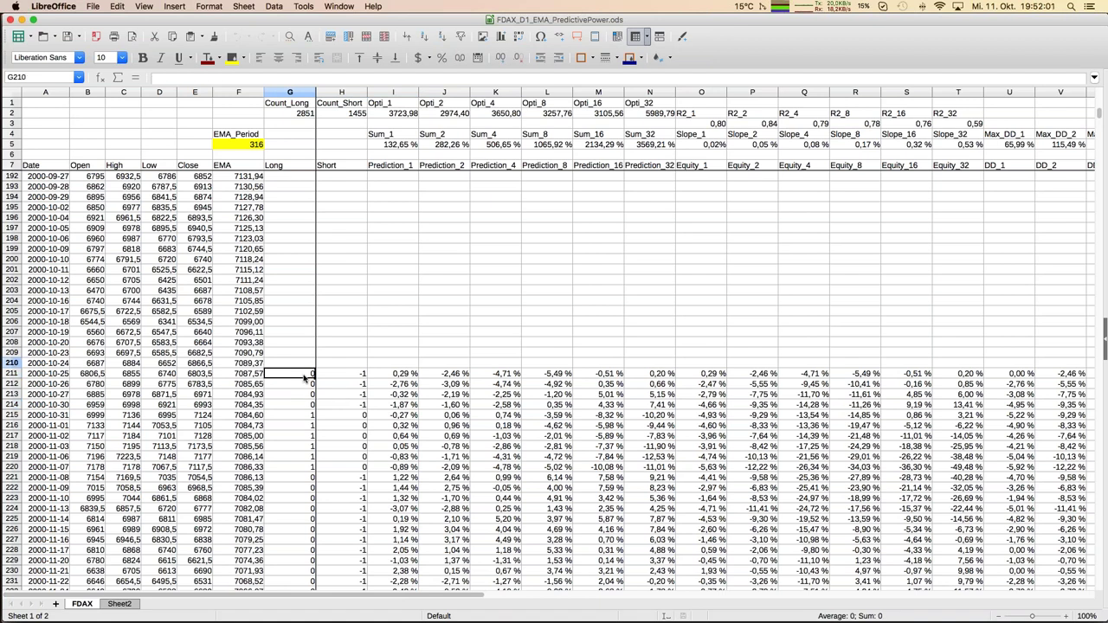
key(ctrl+Up)
key(Down)
key(Down)
key(Down)
key(Down)
key(Down)
key(Down)
key(Down)
key(Down)
key(Down)
key(Down)
key(Down)
key(Down)
key(Down)
key(Down)
key(Down)
key(Down)
key(Down)
key(Down)
key(Down)
key(Down)
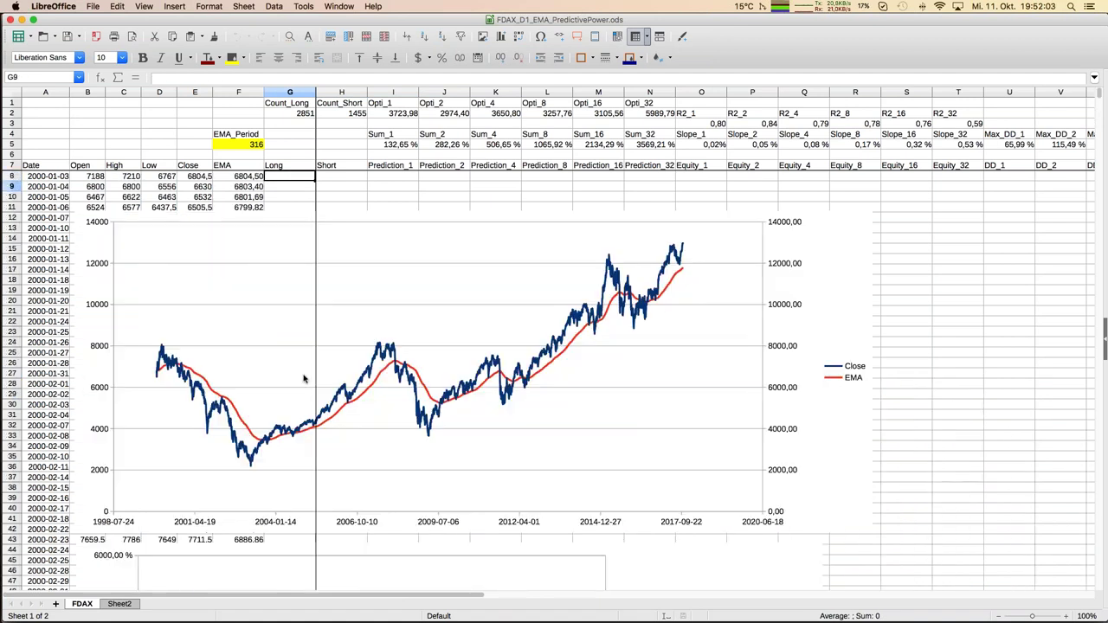
key(Down)
key(Down)
key(Down)
key(Down)
key(Down)
key(Down)
key(Down)
key(Down)
key(Down)
key(Down)
key(Down)
key(Down)
key(Down)
key(Down)
key(Down)
key(Down)
key(Down)
key(Down)
key(Down)
key(Down)
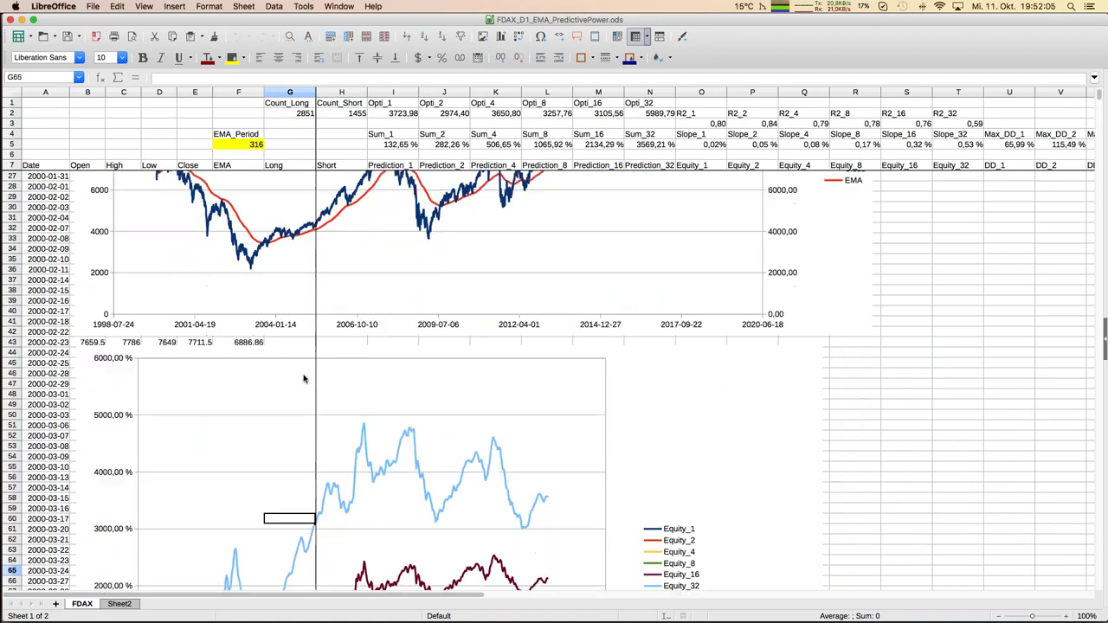
key(Down)
key(Down)
key(Down)
key(Down)
key(Down)
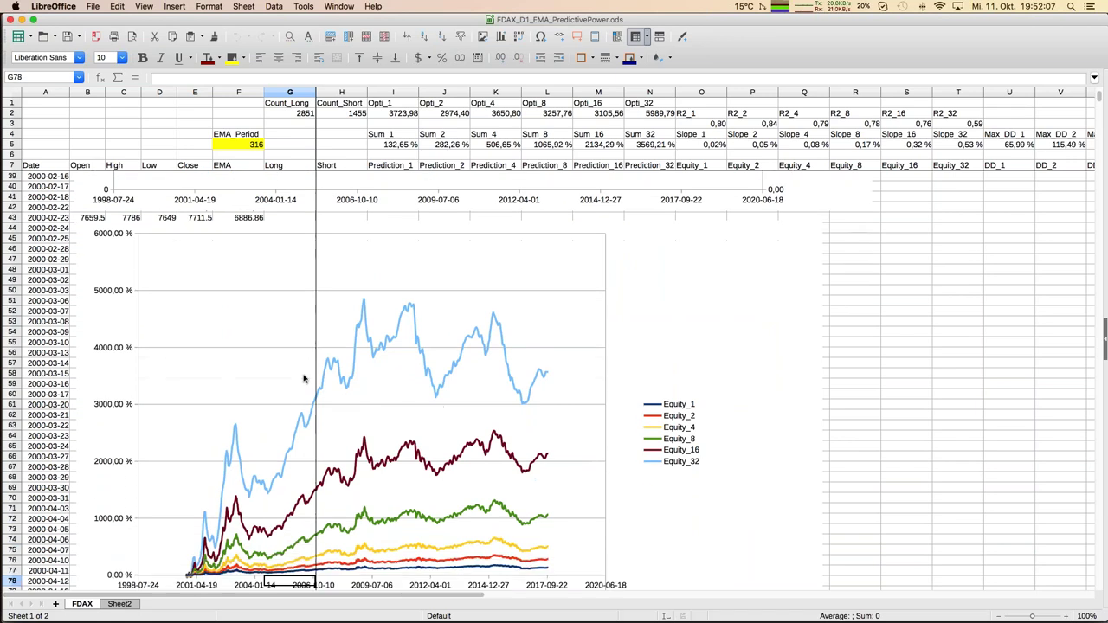
key(Down)
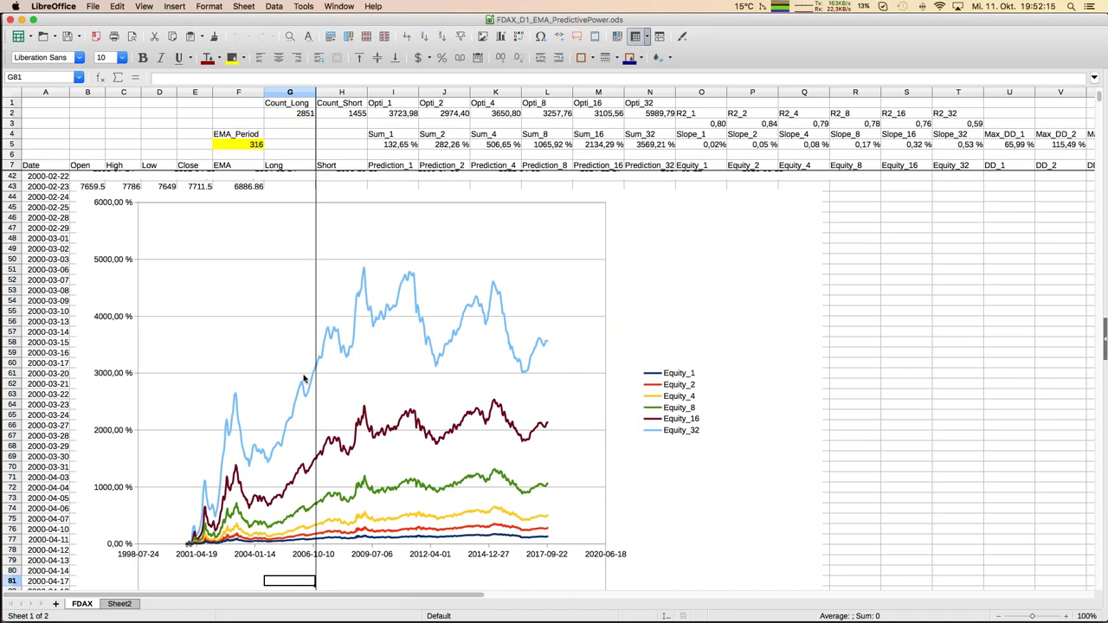
- Set the EMA_Period in F5 of the FDAX sheet to 50
click(253, 147)
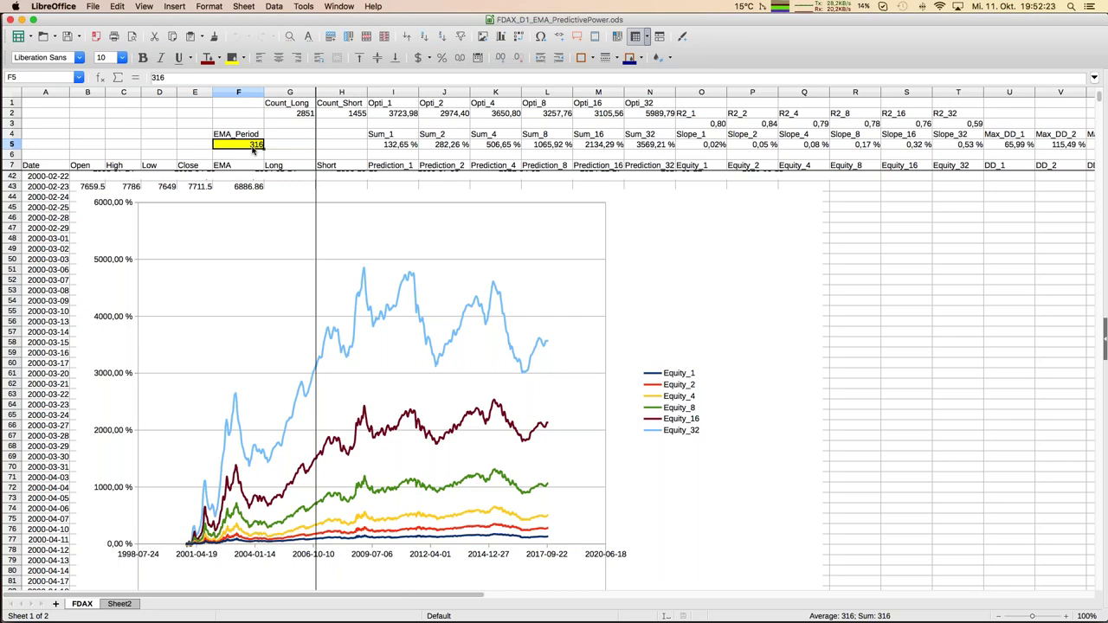
text(50)
key(Return)
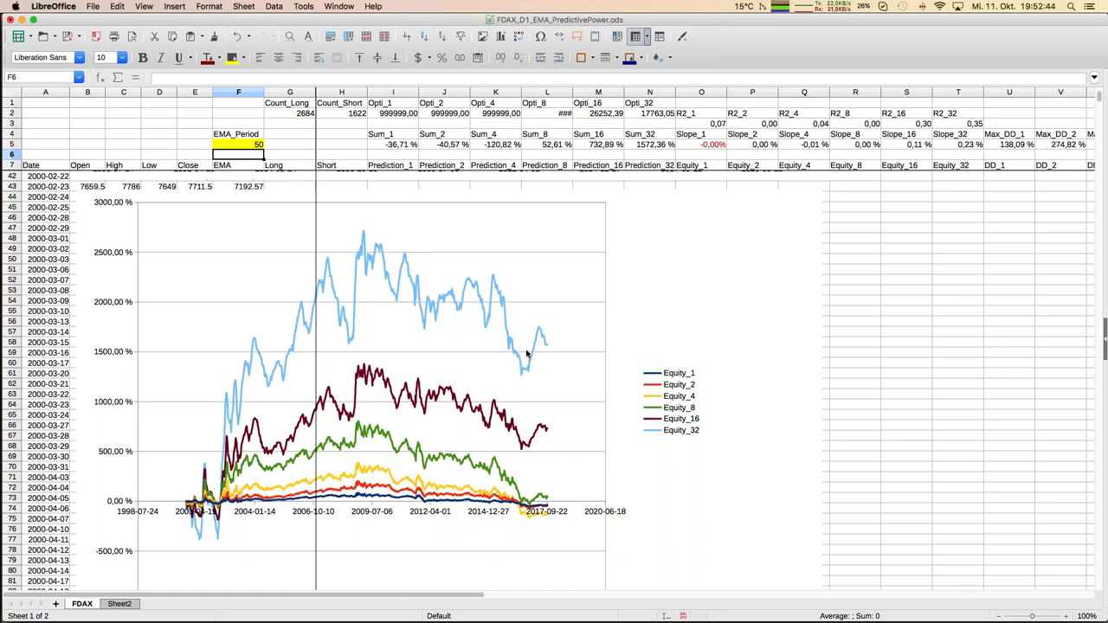
- Set the EMA_Period in F5 of the FDAX sheet to 300
click(248, 145)
text(4)
key(BackSpace)
text(300)
key(Return)
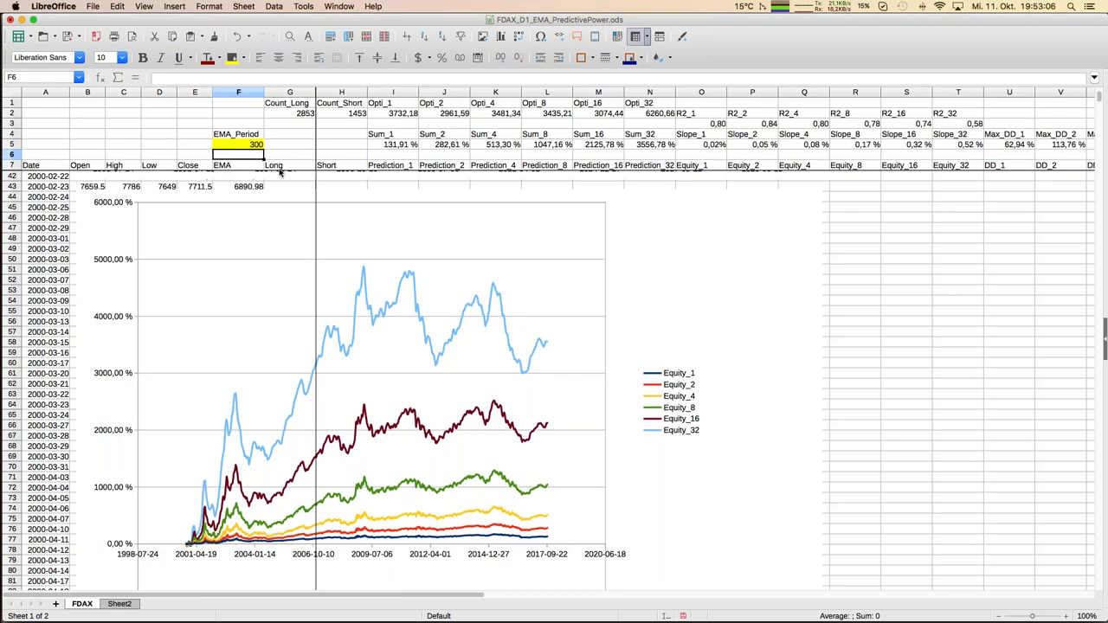
key(ctrl+s)
- Open Sheet2 of the FDAX workbook and examine the Opti values and chart for the EMA periods
click(121, 605)
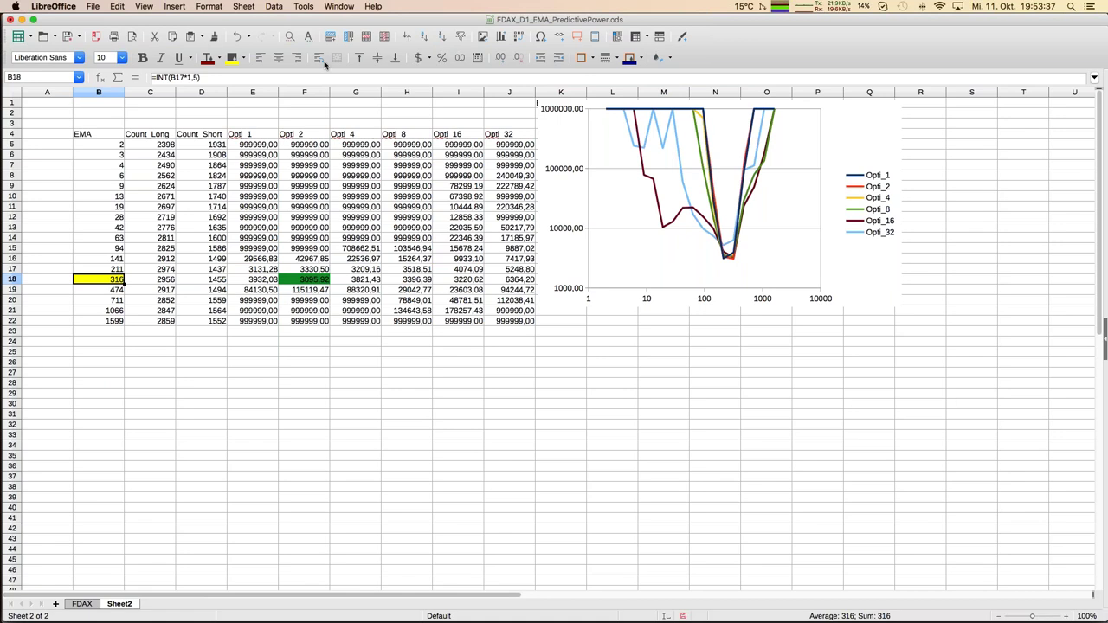
- Switch to the ES_D1_EMA_PredictivePower.ods workbook and go to the EMA_Period cell F5 on the ES sheet
click(337, 9)
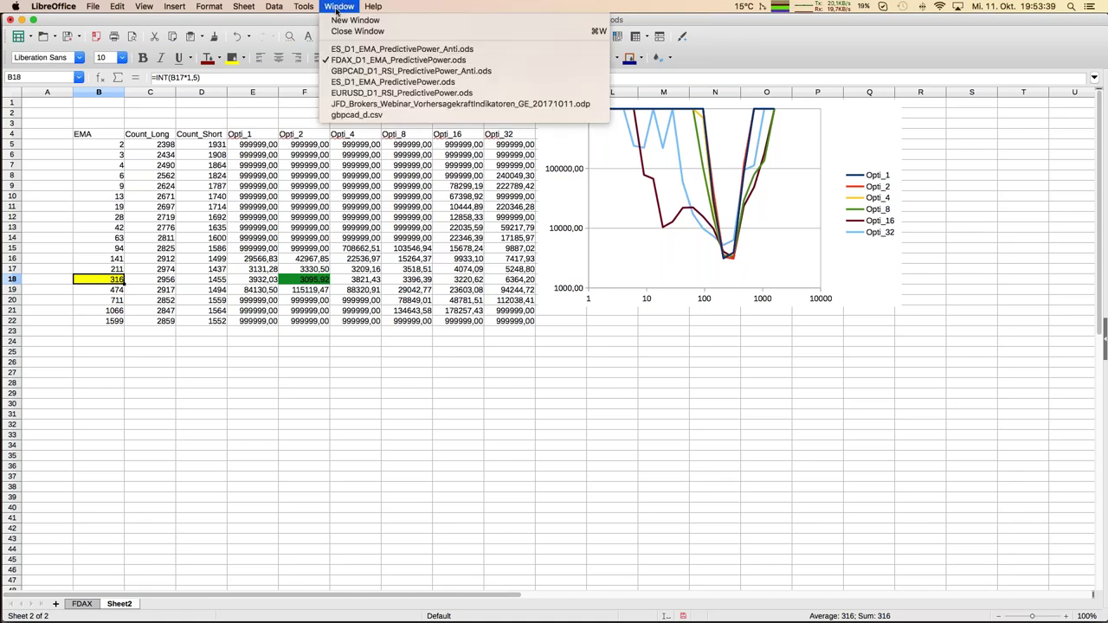
click(303, 123)
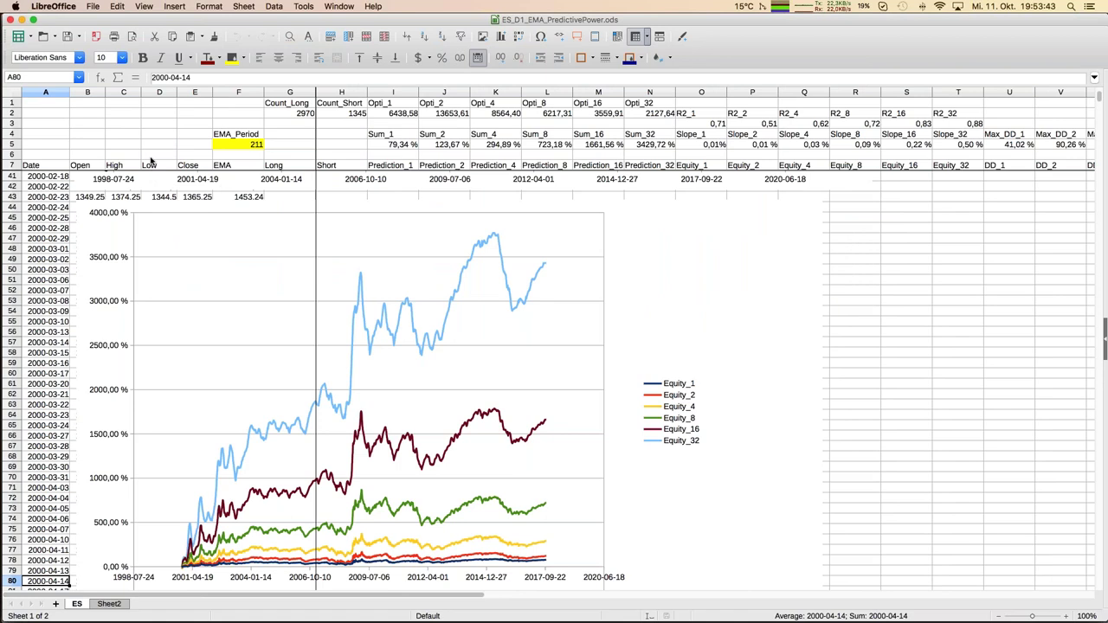
click(150, 157)
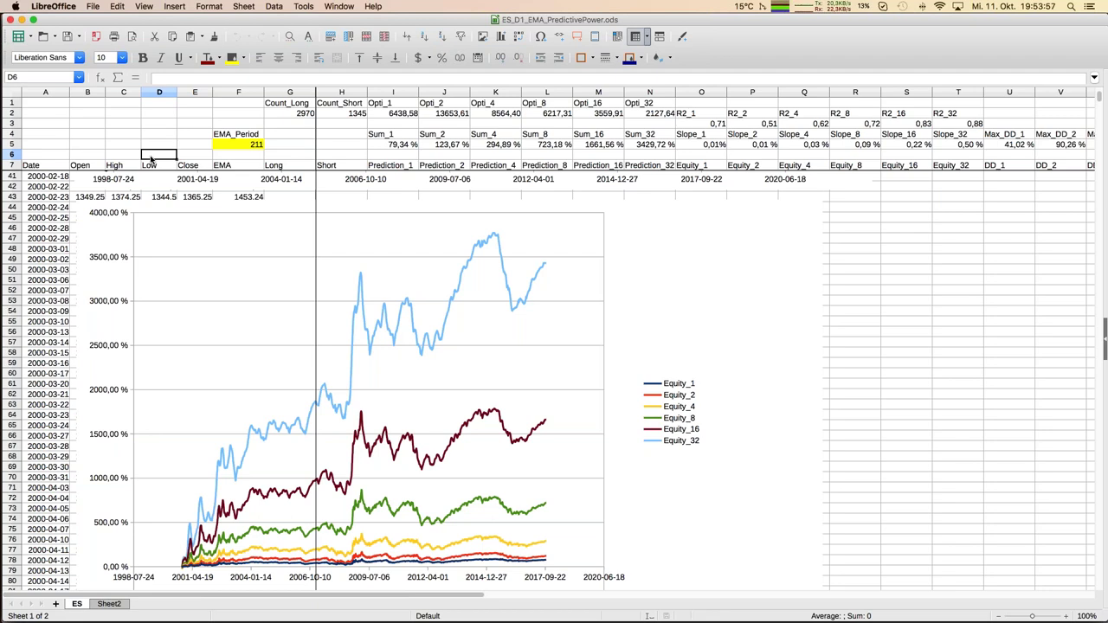
key(Up)
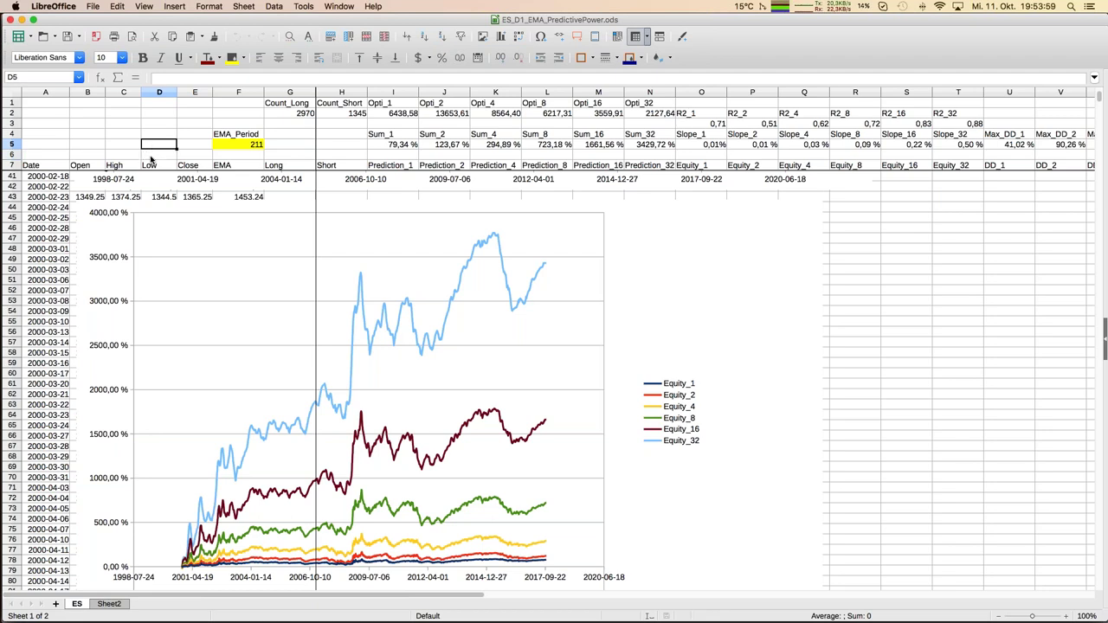
key(Right)
key(Right)
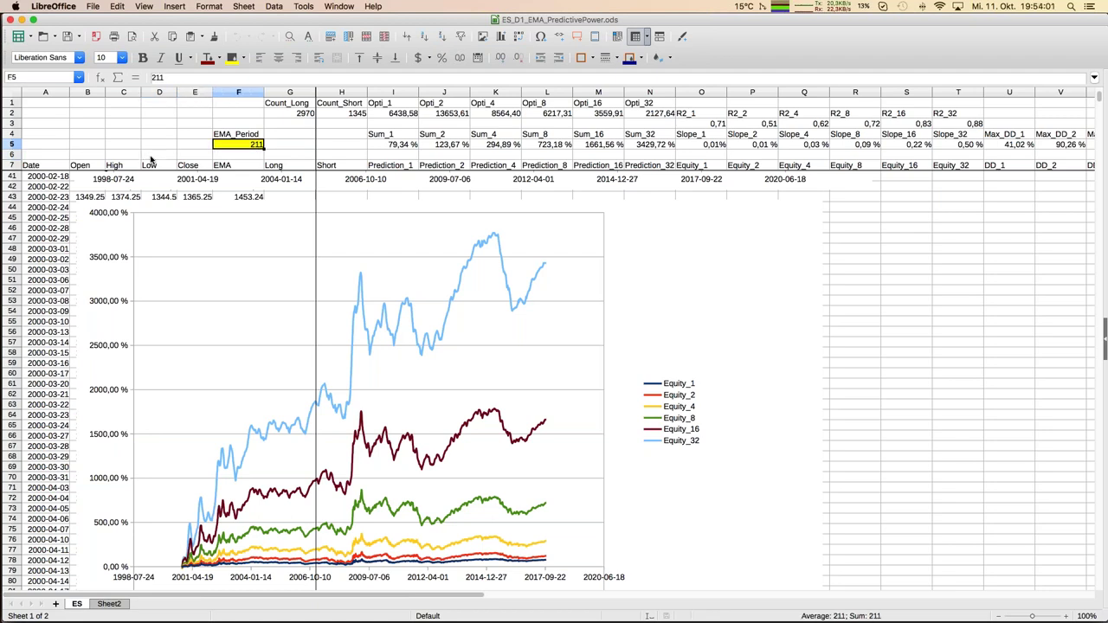
- Examine the Close and EMA chart and the equity curve chart below it on the ES sheet
key(Down)
key(Down)
key(Down)
key(Down)
key(Down)
key(Down)
key(Down)
key(Down)
key(Down)
key(Down)
key(Down)
key(Down)
key(Down)
key(Down)
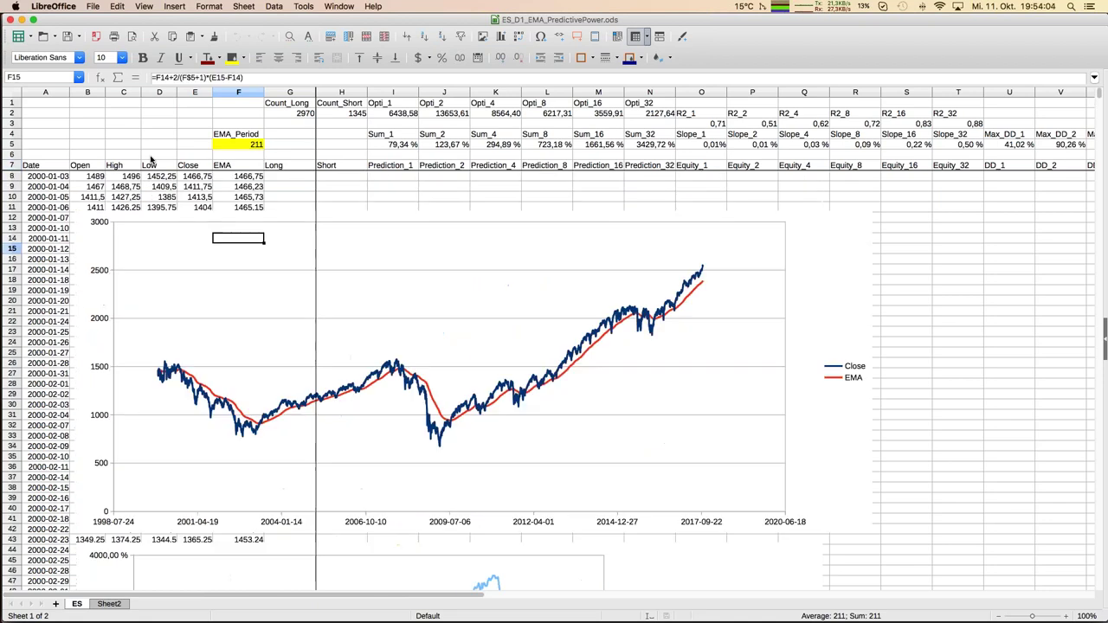
key(Down)
key(Down)
key(Down)
key(Down)
key(Down)
key(Down)
key(Down)
key(Down)
key(Down)
key(Down)
key(Down)
key(Down)
key(Down)
key(Down)
key(Down)
key(Down)
key(Down)
key(Down)
key(Down)
key(Down)
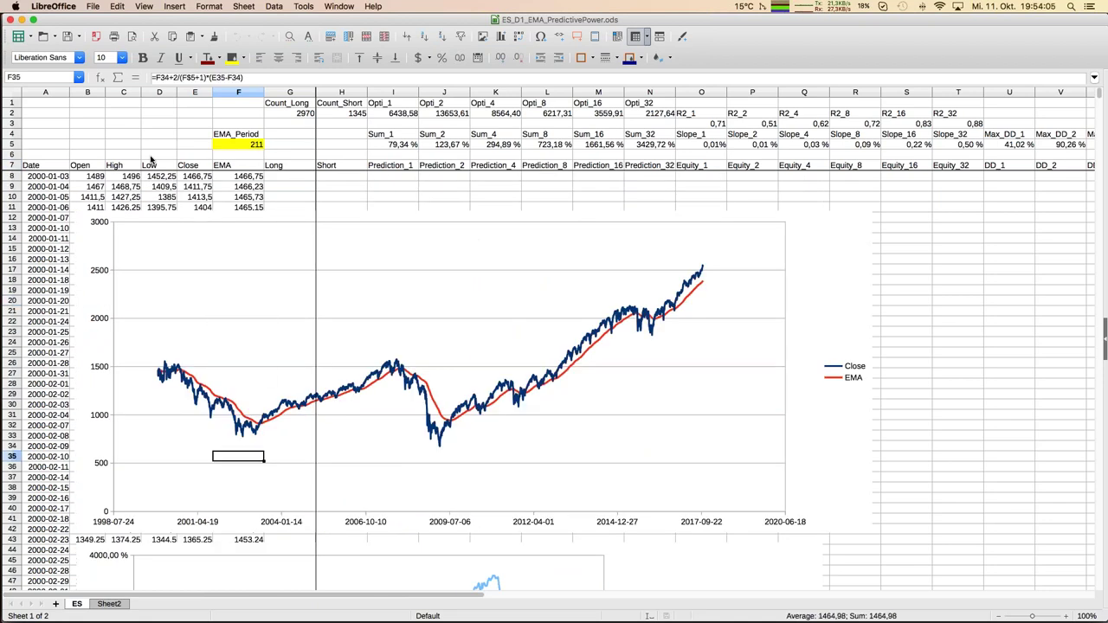
key(Down)
key(Down)
key(Down)
key(Down)
key(Down)
key(Down)
key(Down)
key(Down)
key(Down)
key(Down)
key(Down)
key(Down)
key(Down)
key(Down)
key(Down)
key(Down)
key(Down)
key(Down)
key(Down)
key(Down)
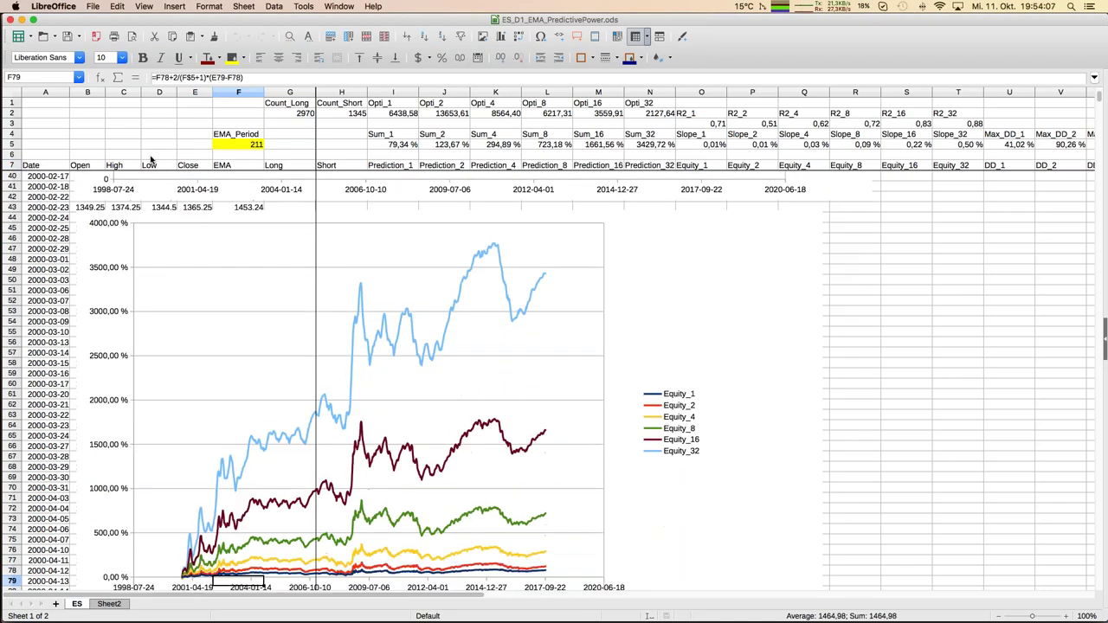
key(Down)
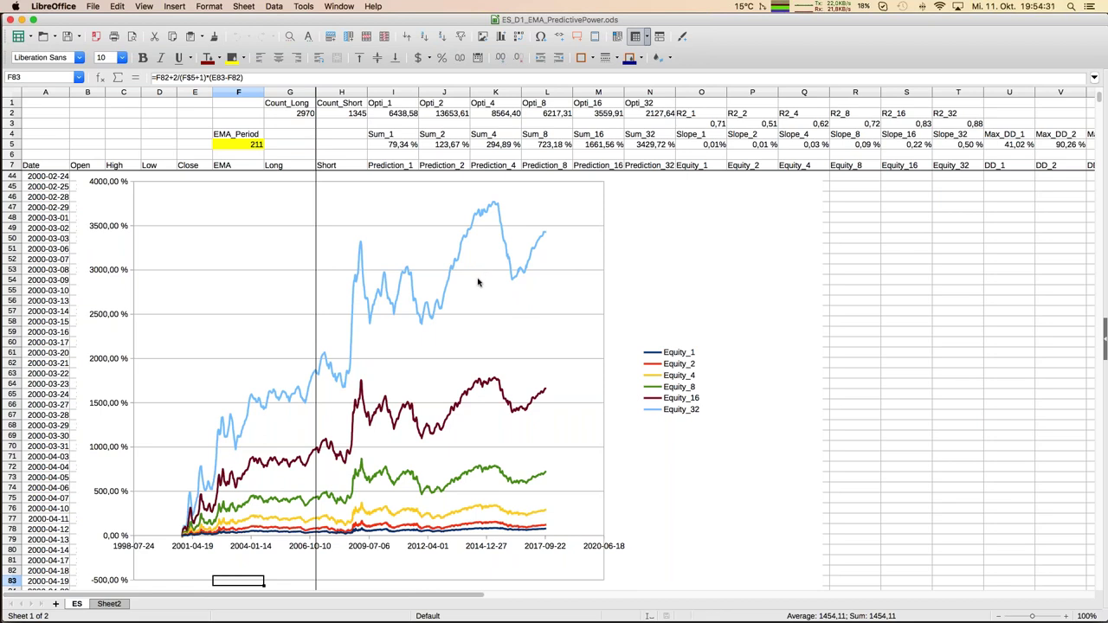
- Try an EMA_Period of 256 and one of 128 in F5 of the ES sheet to compare the equity curves
click(252, 145)
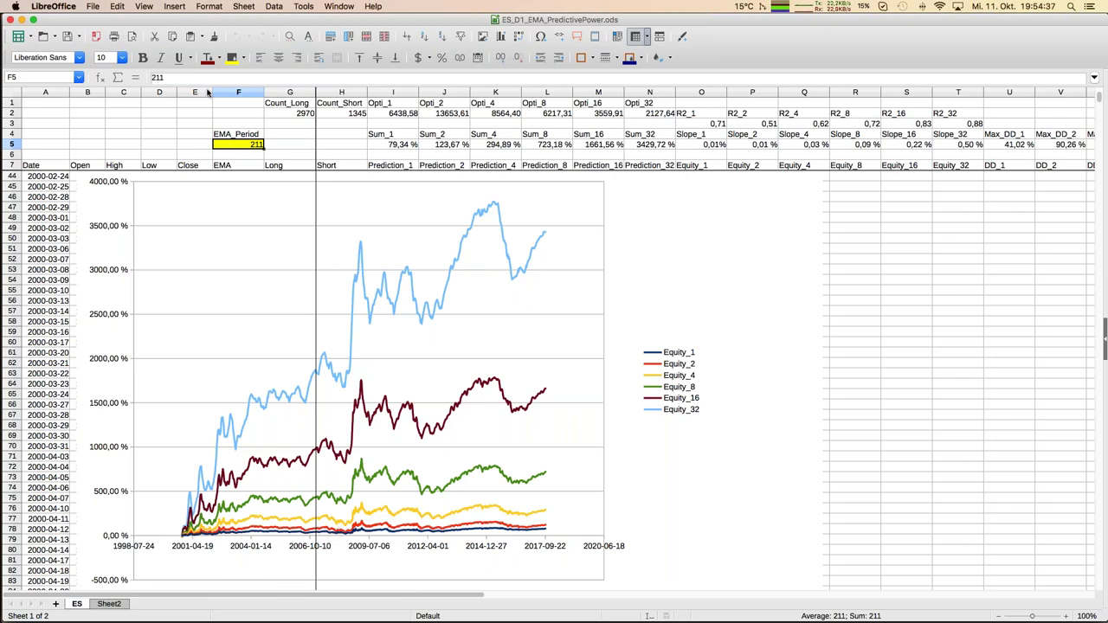
text(256)
key(Return)
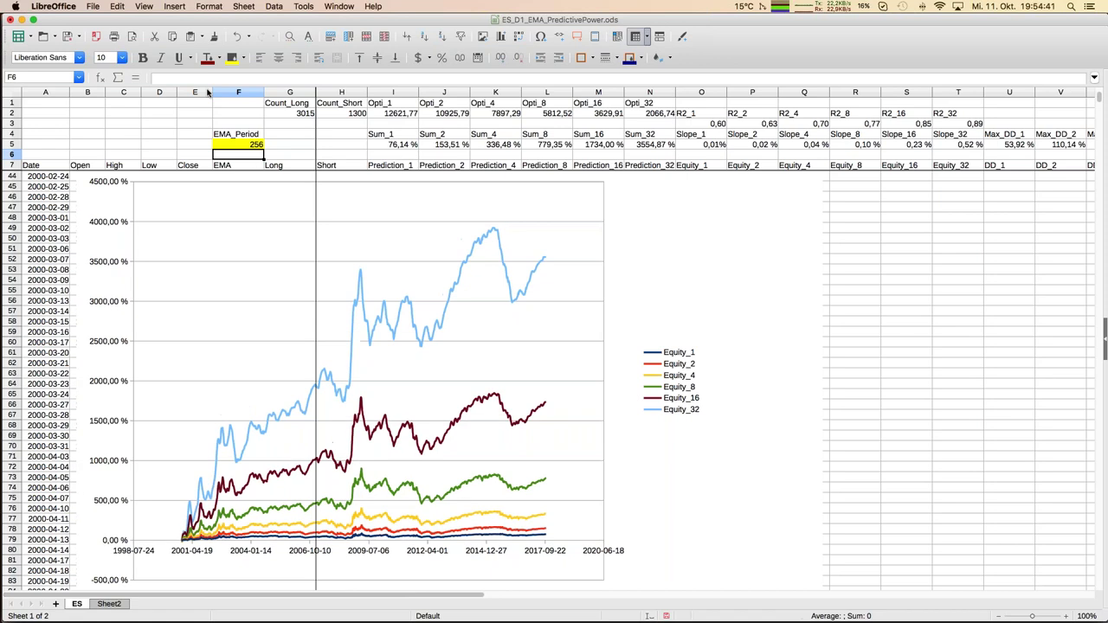
key(Up)
text(128)
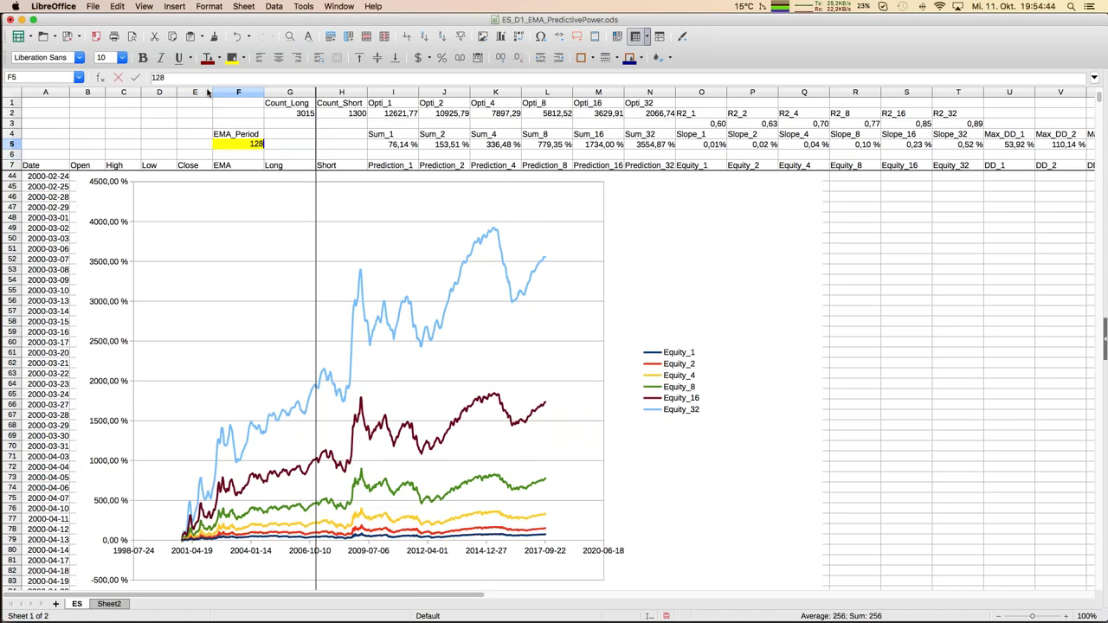
key(Return)
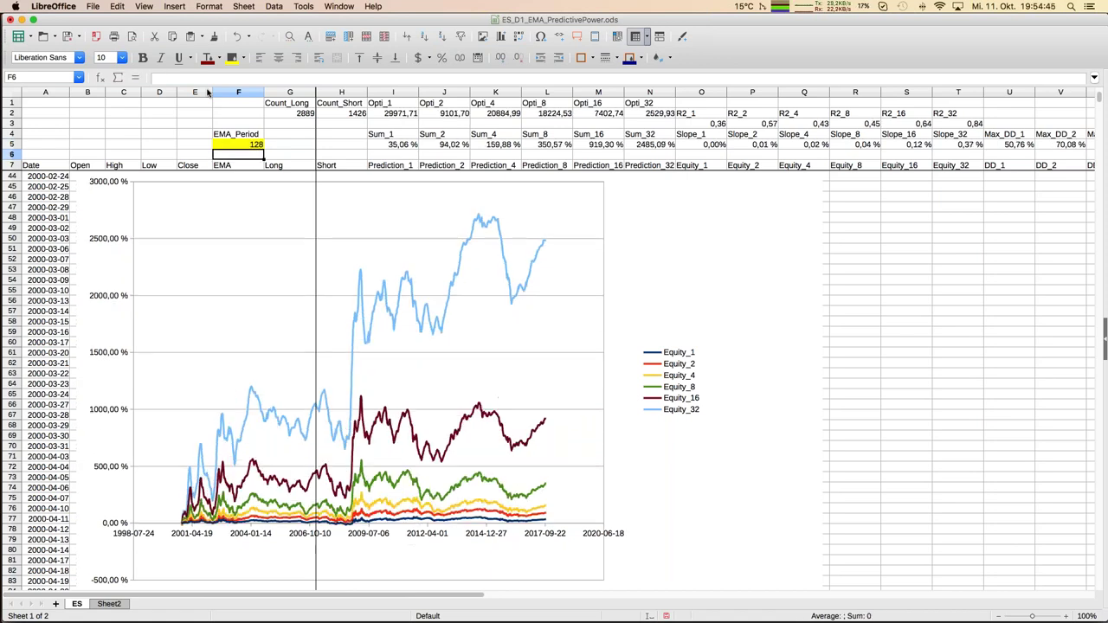
- Test EMA_Period values of 64 and 32 in F5 of the ES sheet
key(Up)
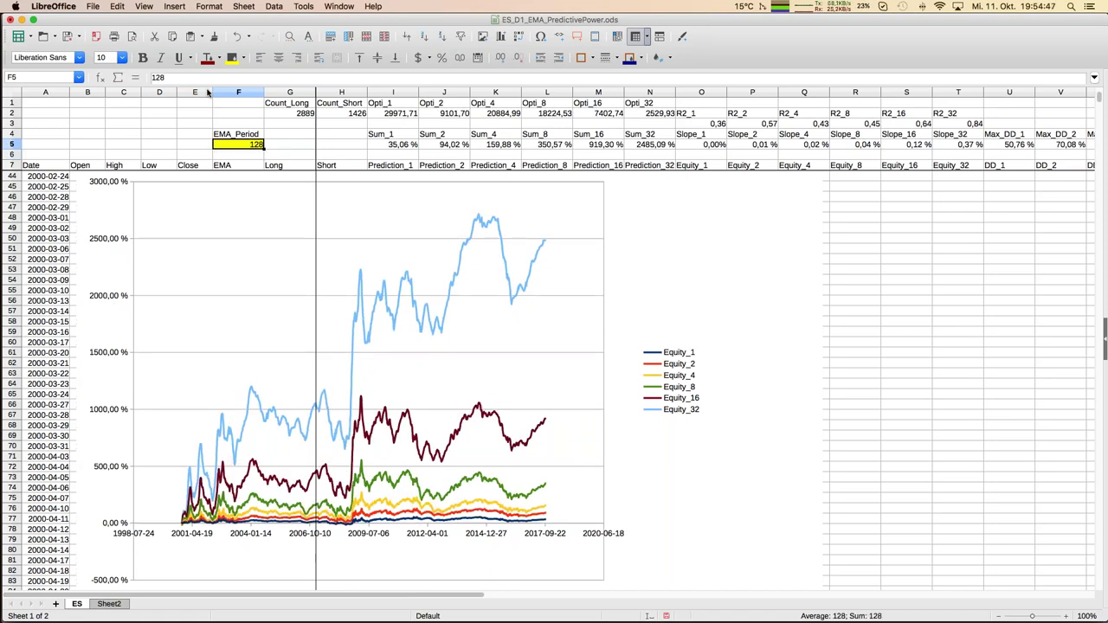
text(64)
key(Return)
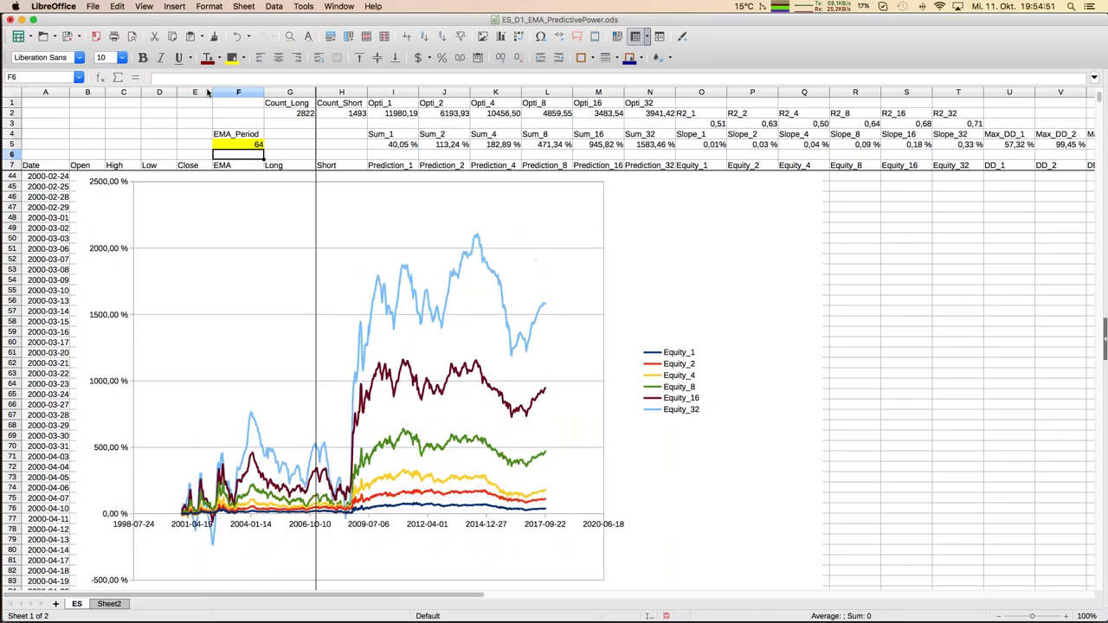
key(Up)
text(32)
key(Return)
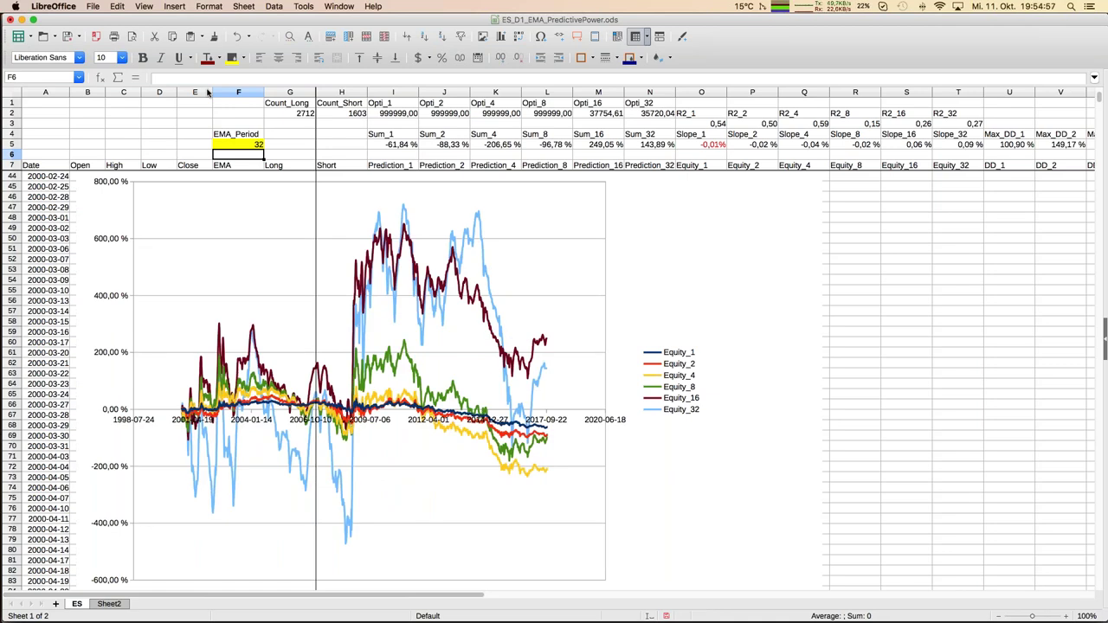
- Test the shorter EMA_Period values 16 and 8 in F5 of the ES sheet
key(Up)
text(16)
key(Return)
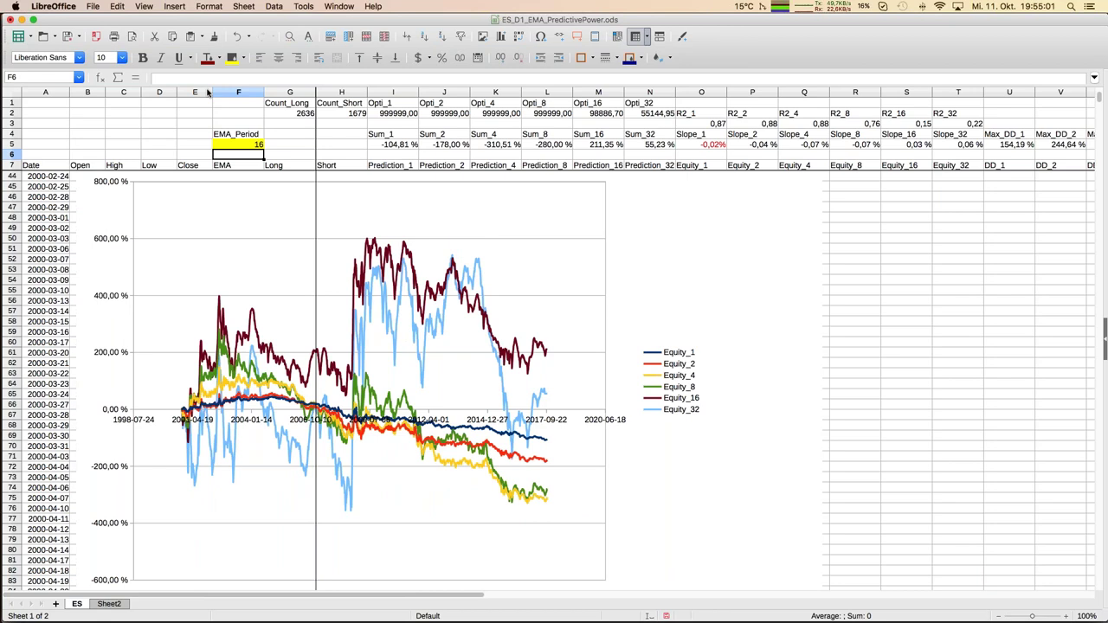
key(Up)
text(8)
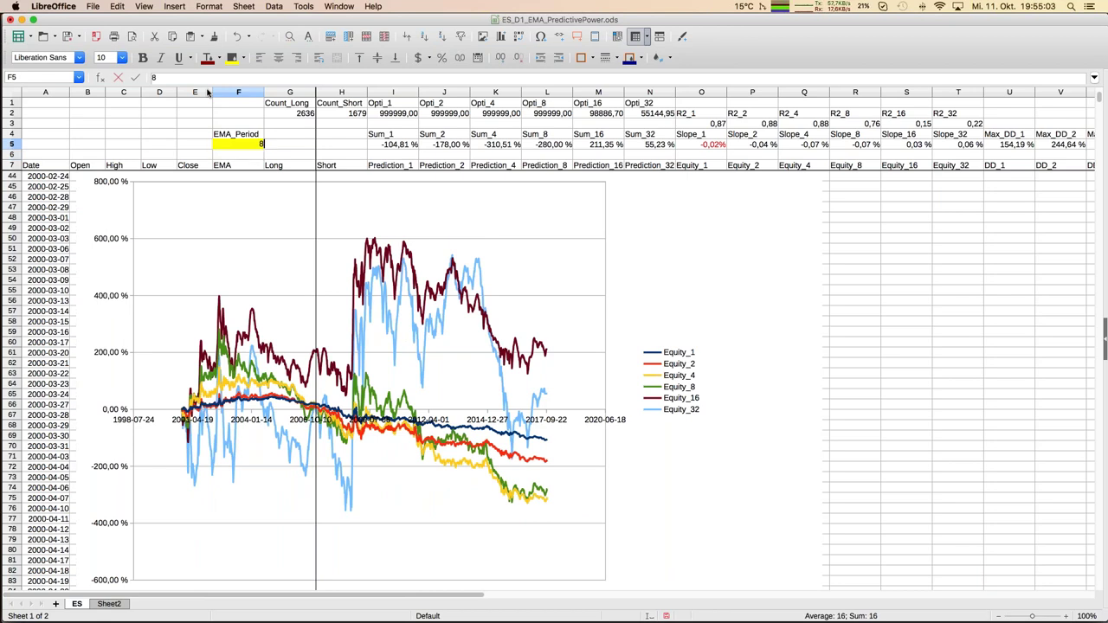
key(Return)
key(BackSpace)
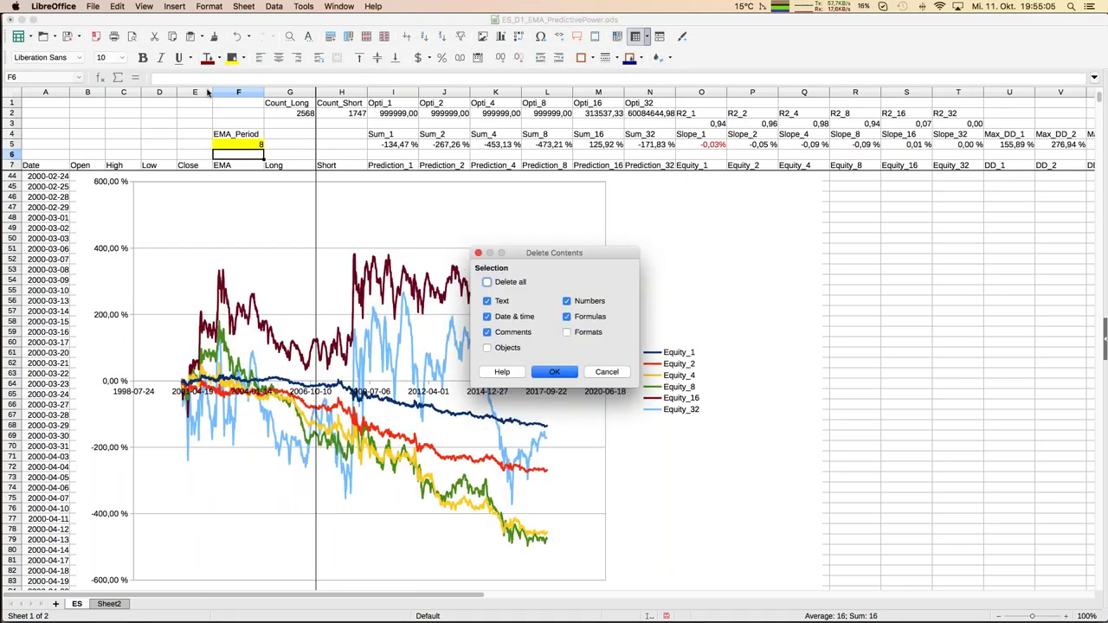
key(Escape)
- Set the EMA_Period in F5 of the ES sheet to 4
key(Up)
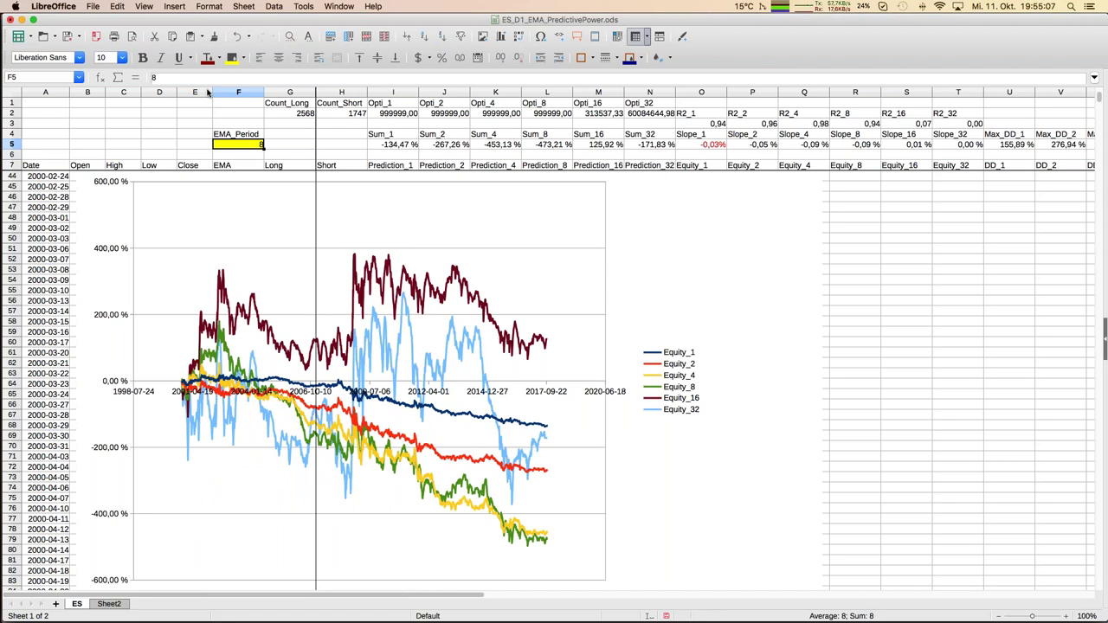
text(4)
key(Return)
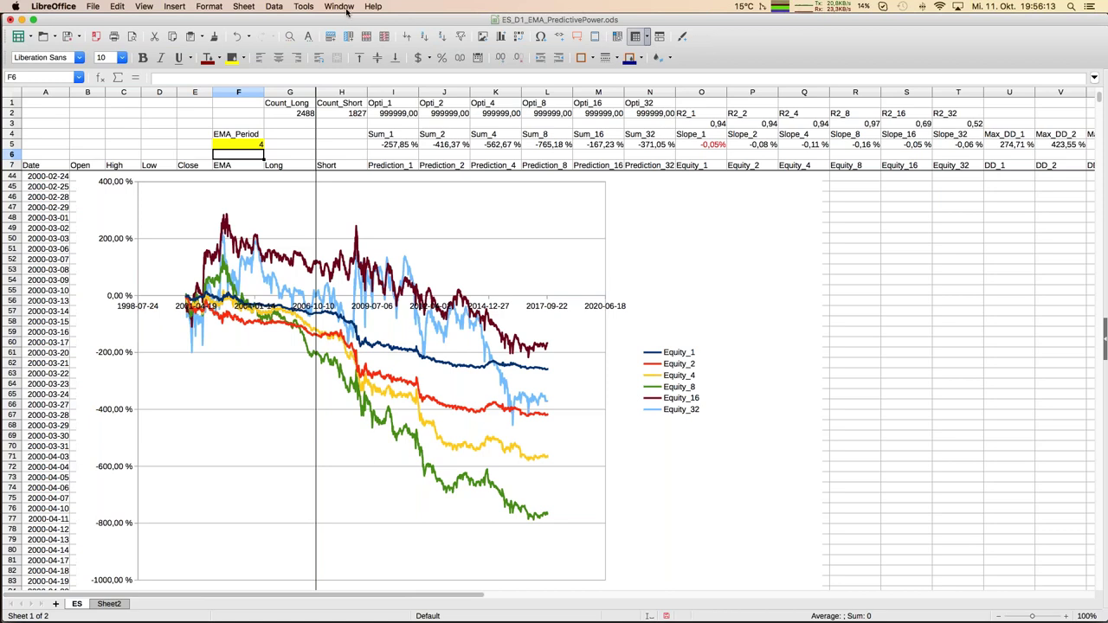
- Check the first signal formula in the Long column of the ES sheet and return to the column header
click(346, 7)
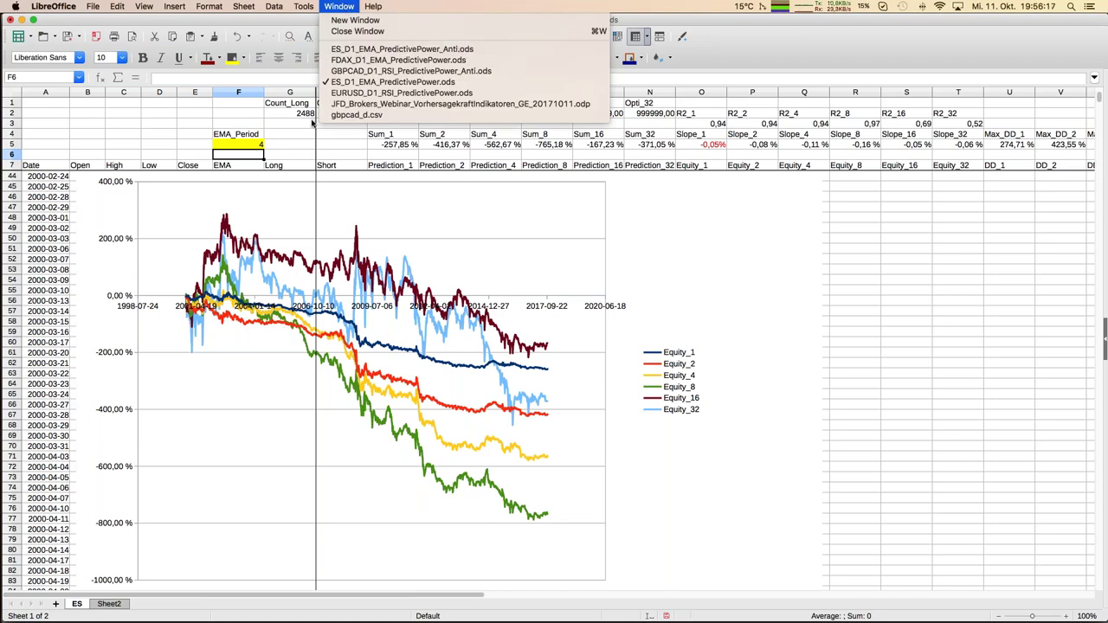
click(308, 124)
click(281, 156)
key(Down)
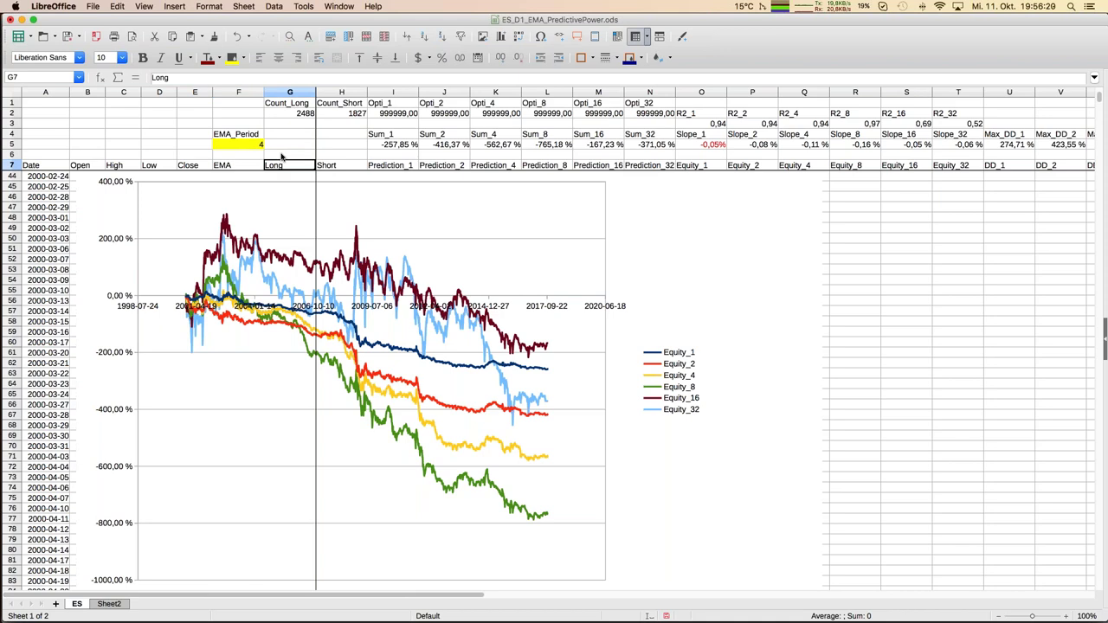
key(Down)
key(ctrl+Down)
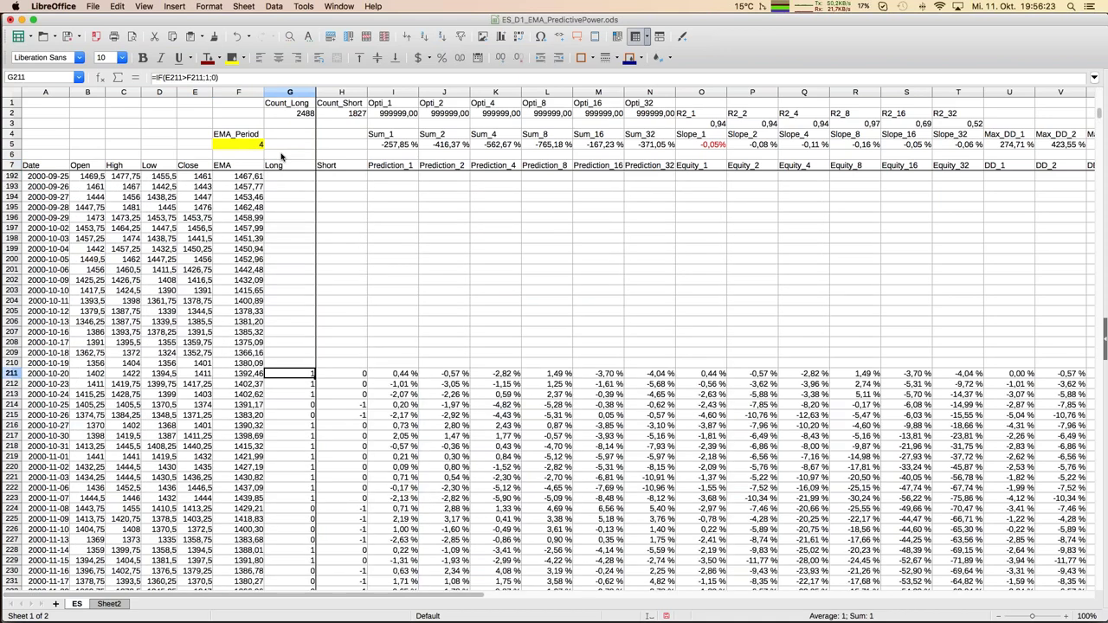
key(ctrl+Up)
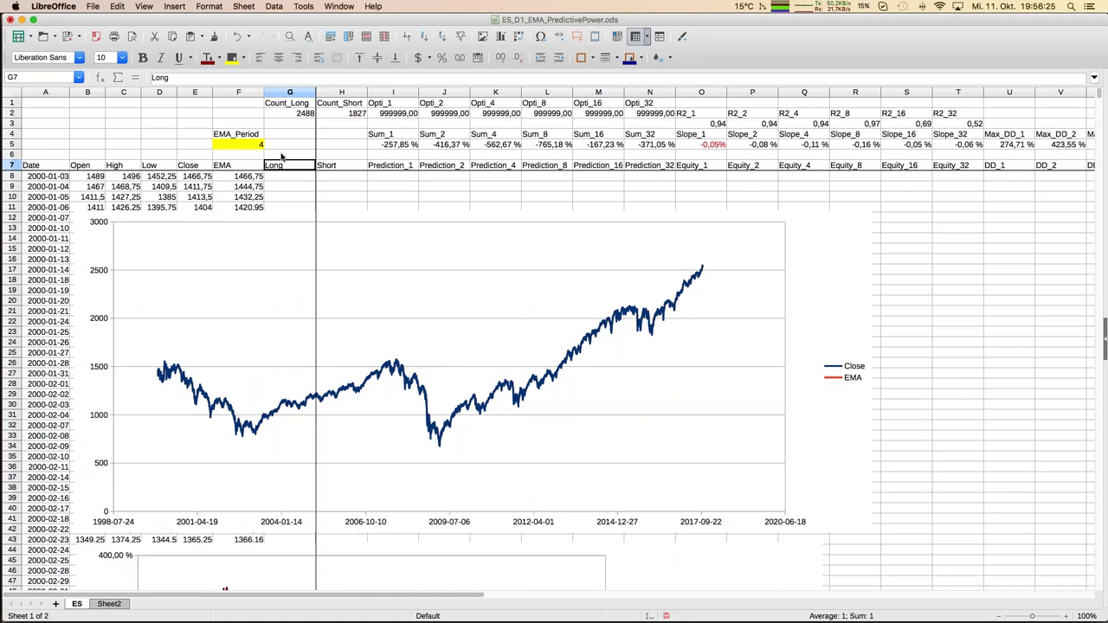
- Open the ES_D1_EMA_PredictivePower_Anti.ods workbook and examine its equity curves and the Opti values and chart on Sheet2, ending on the ES sheet
click(339, 6)
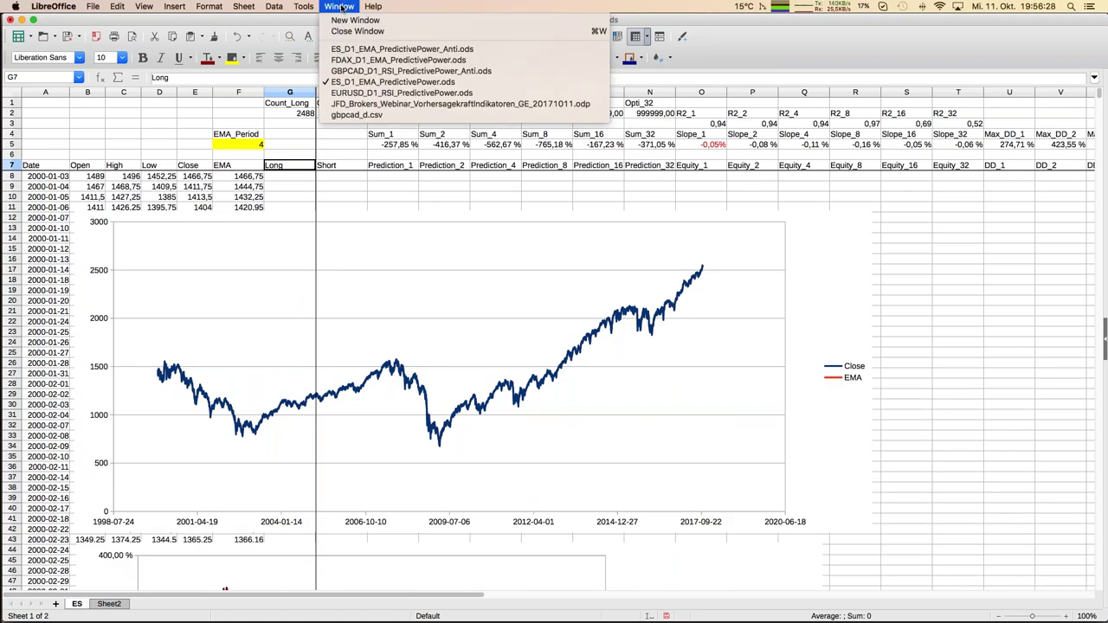
click(357, 51)
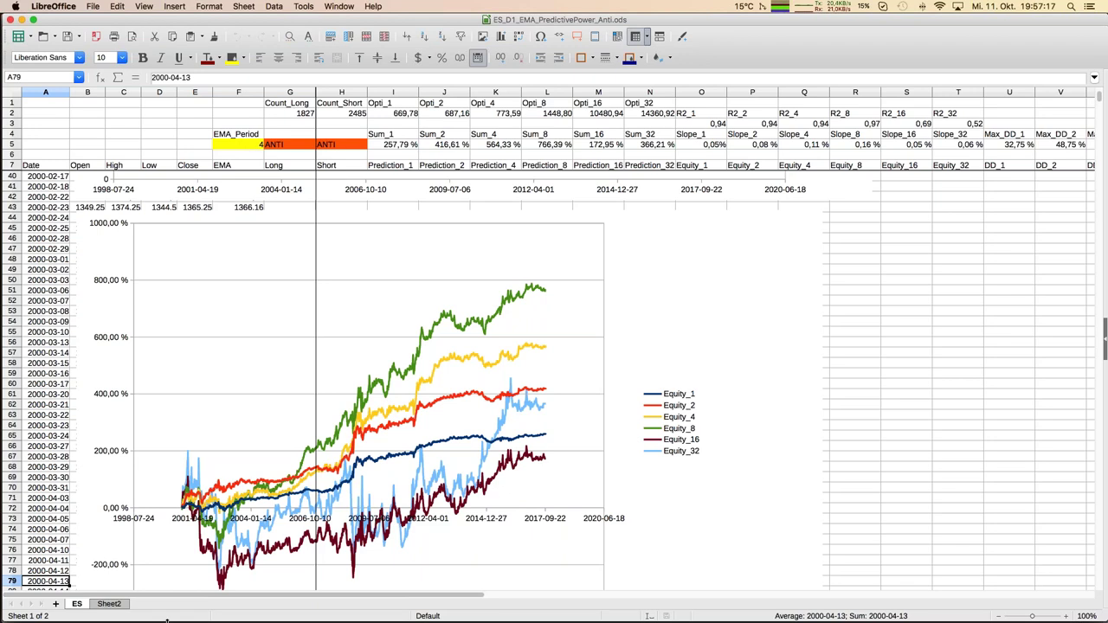
click(120, 608)
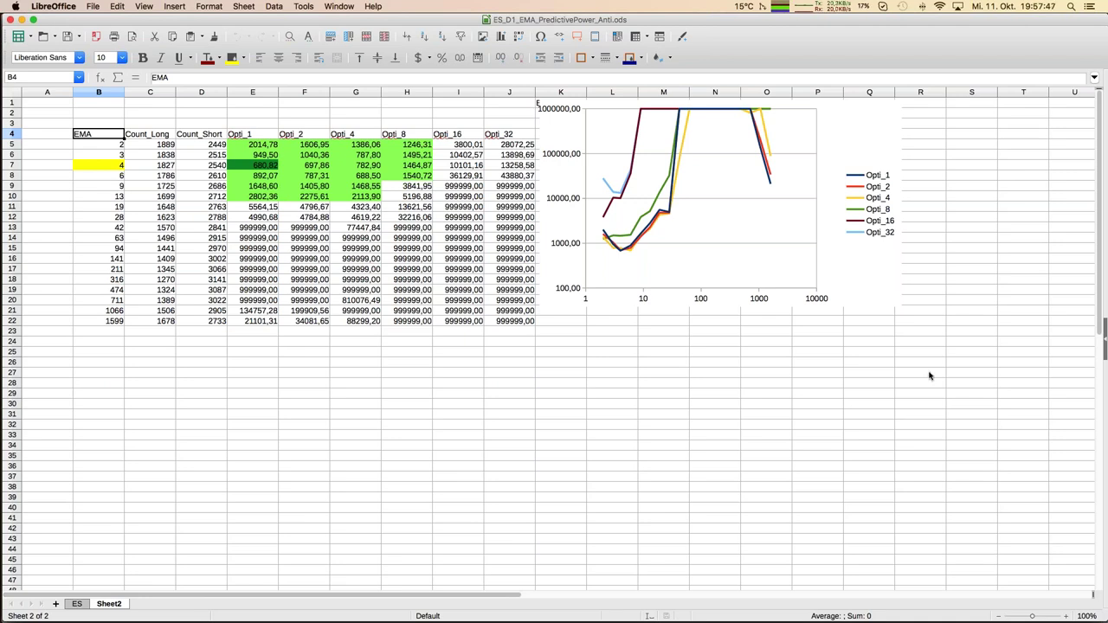
click(77, 604)
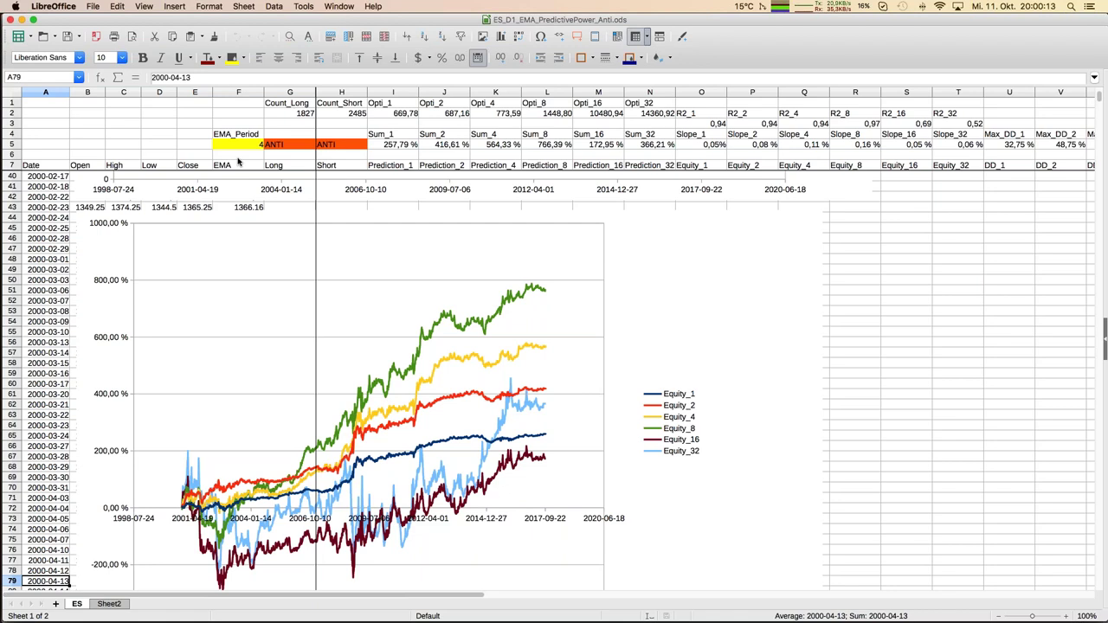
- Switch to MetaTrader to look through the indicator list in the Navigator, and return to the ES_D1_EMA_PredictivePower_Anti.ods workbook
mouse_move(2, 383)
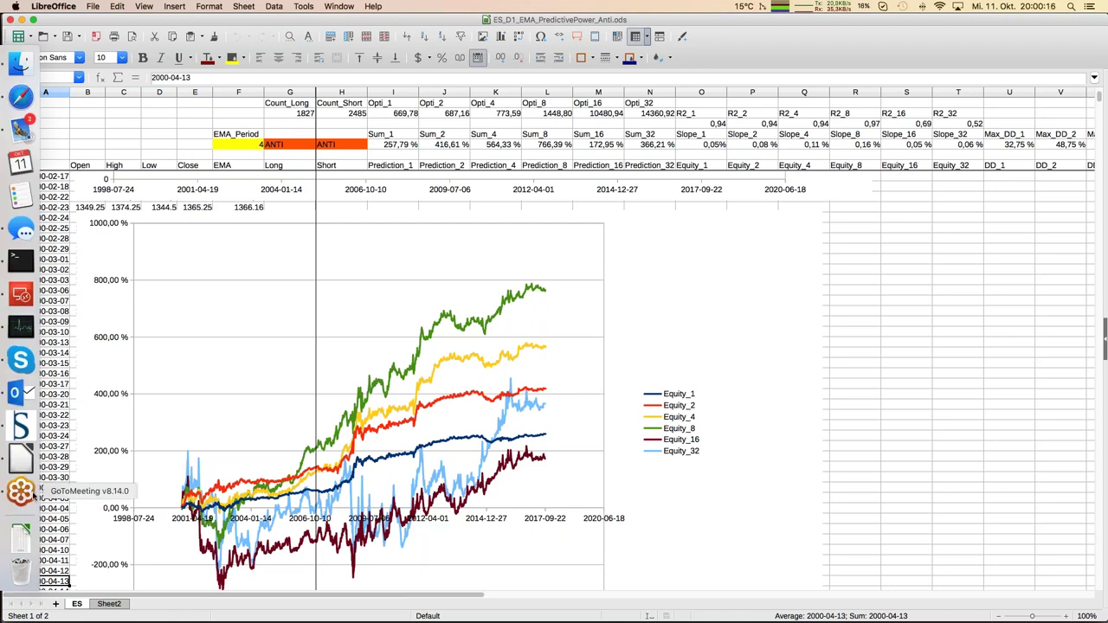
click(21, 426)
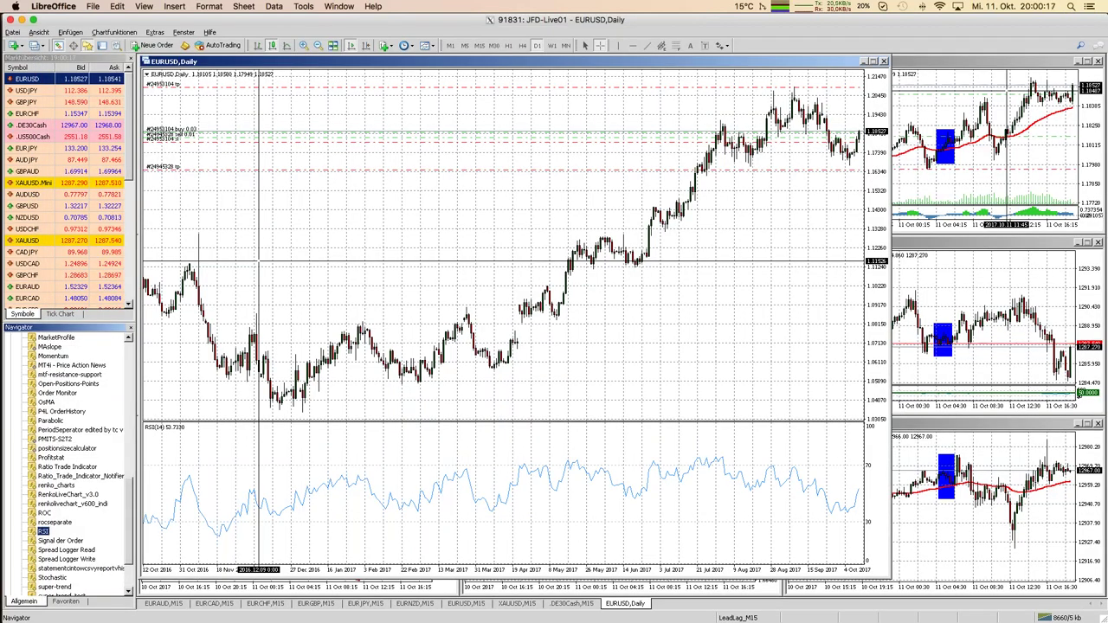
scroll(75, 445, up, 10)
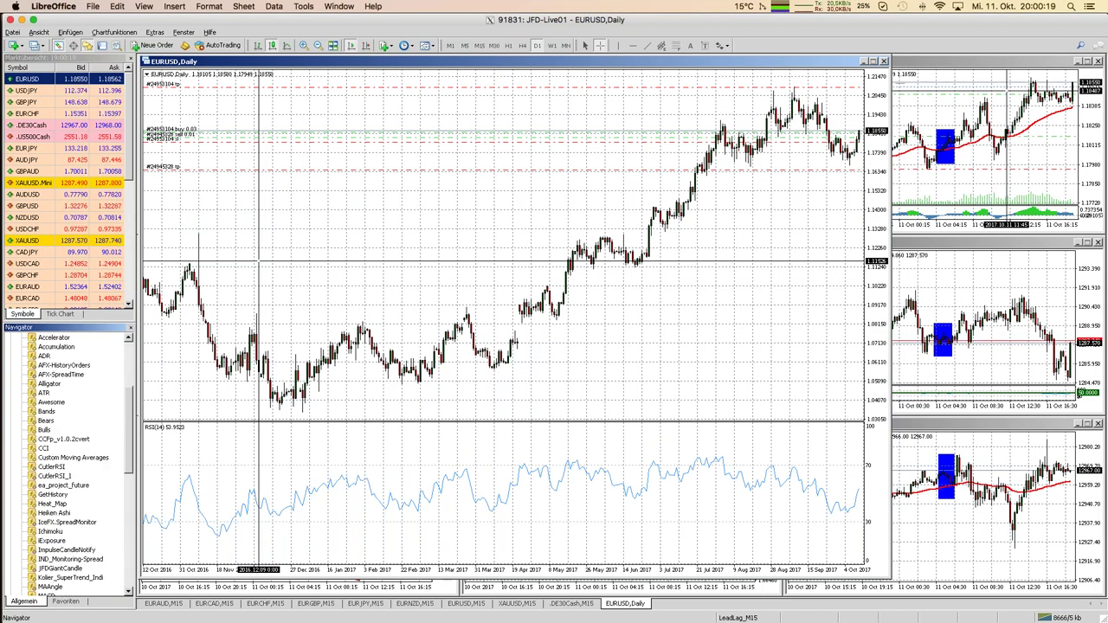
scroll(74, 446, up, 3)
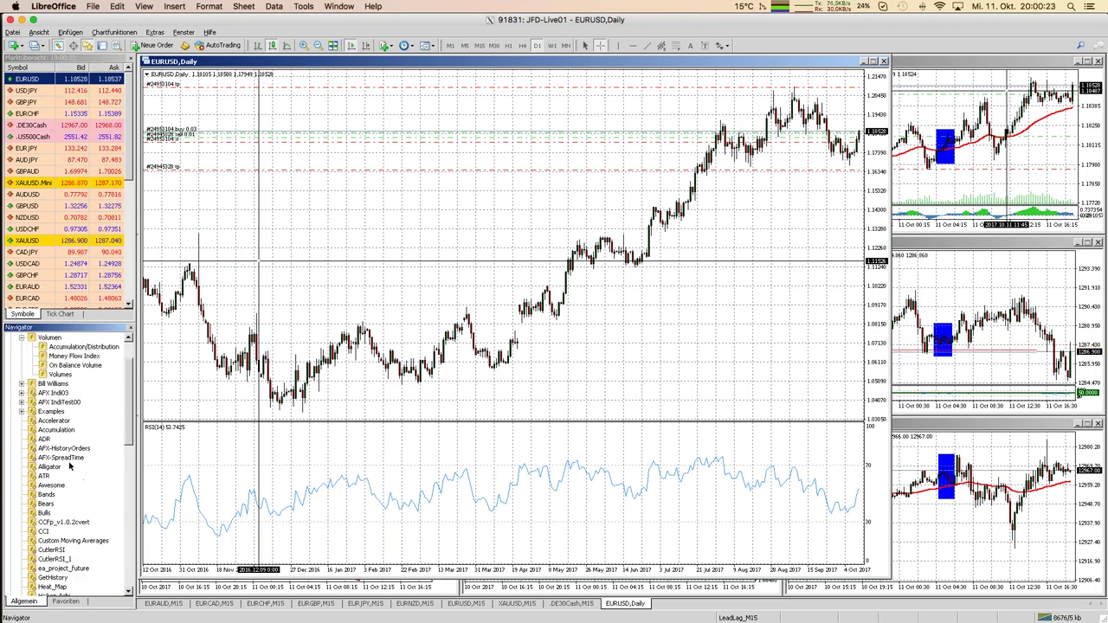
mouse_move(3, 431)
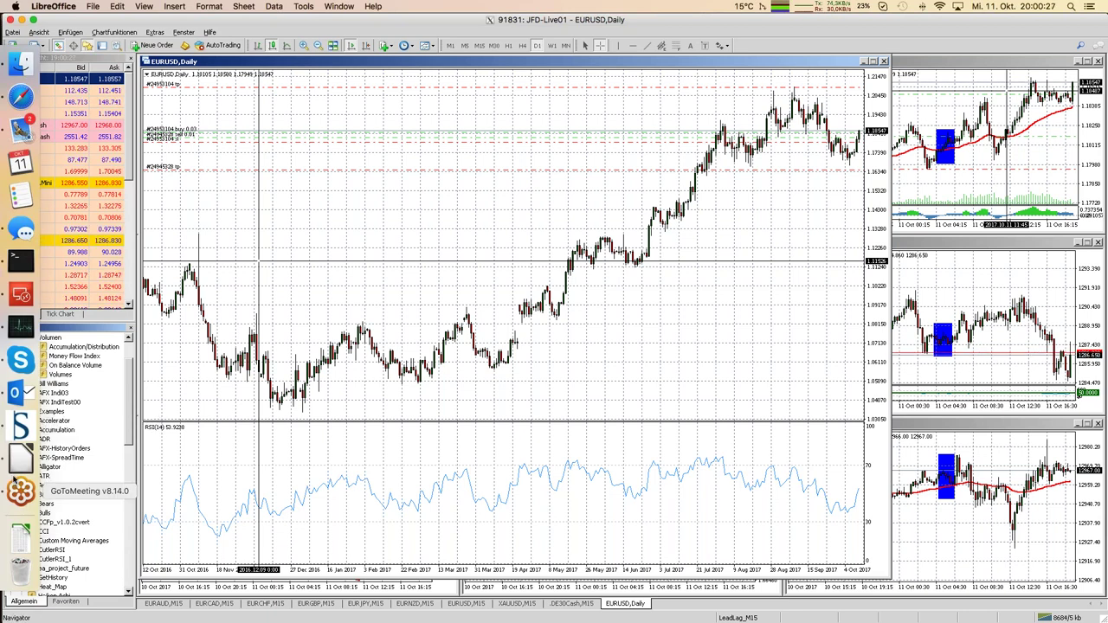
click(17, 464)
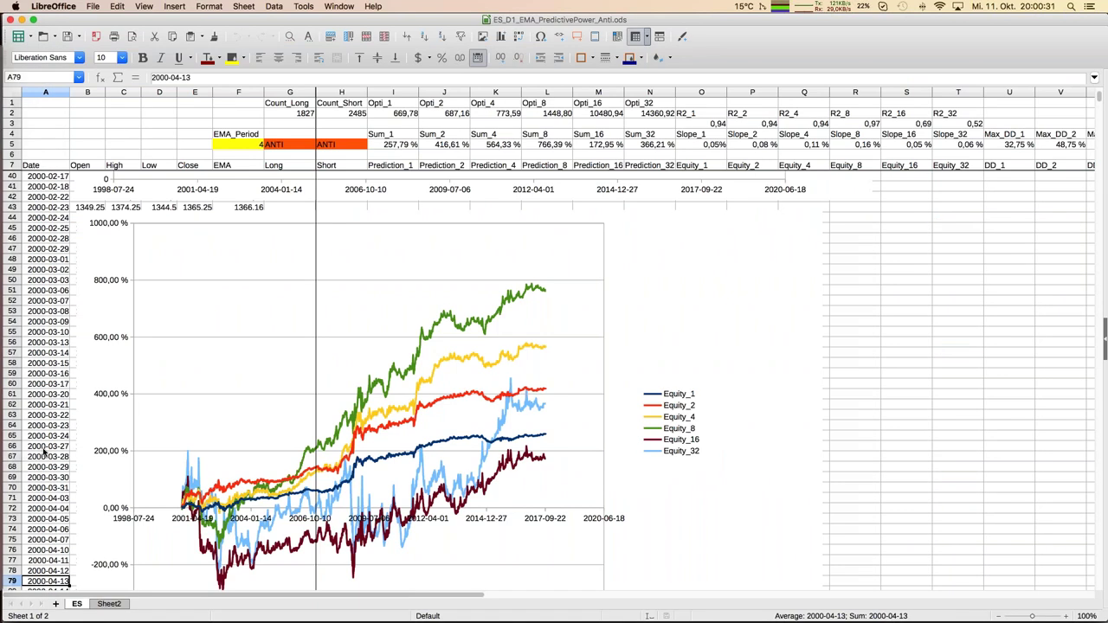
- Check the last rows of the EMA and Long columns and the first signal formulas in G211 and H211 of the ES sheet
click(239, 167)
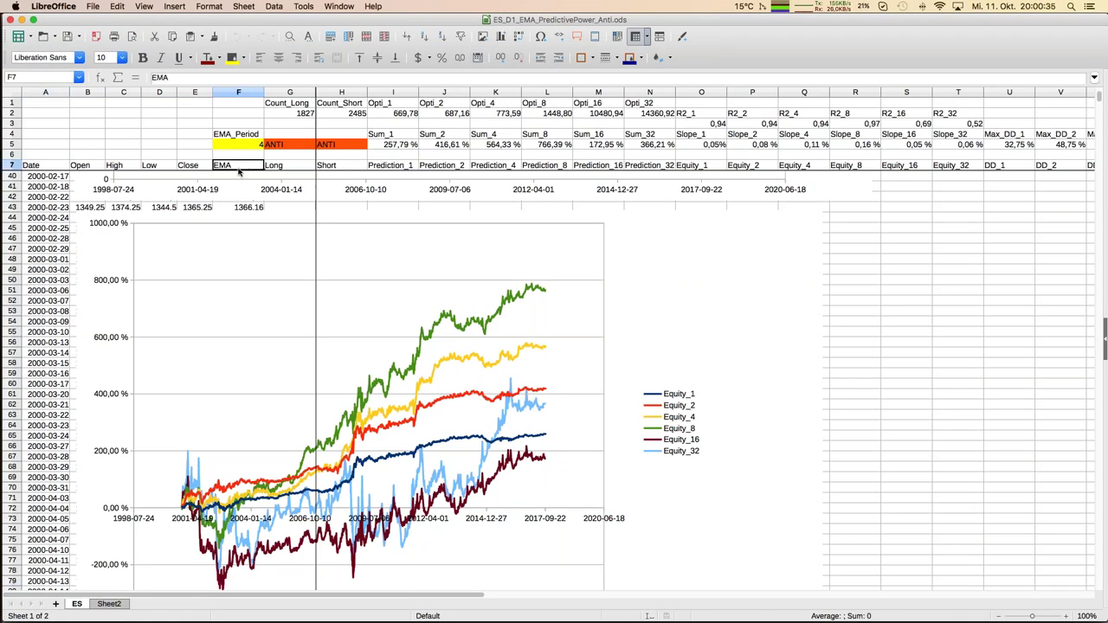
key(ctrl+Down)
key(Up)
key(Right)
key(Right)
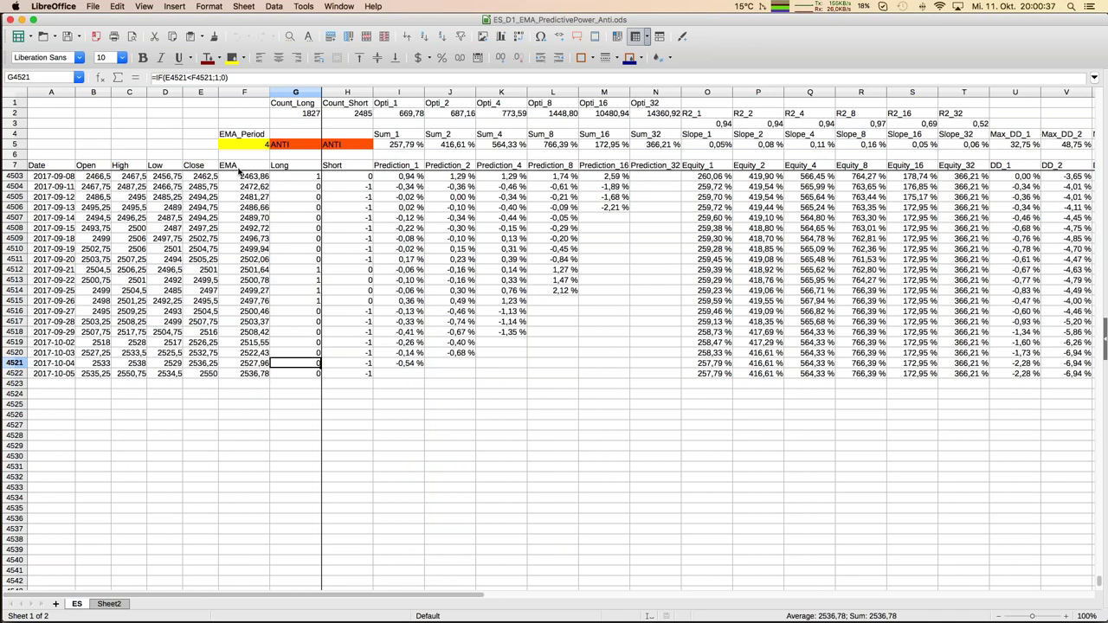
key(Left)
key(ctrl+Up)
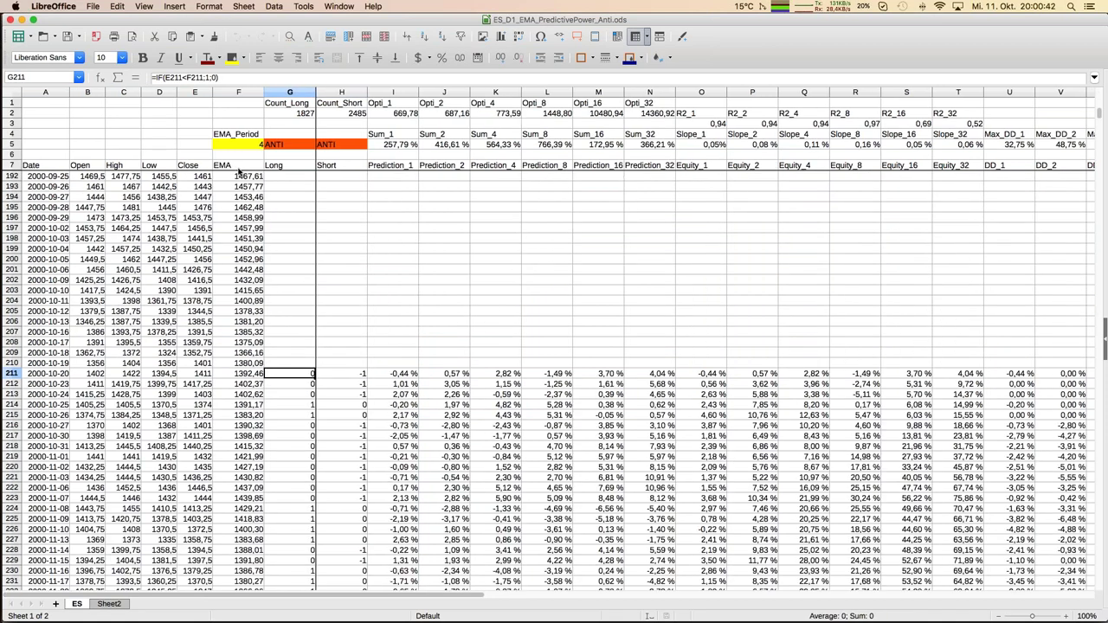
key(Right)
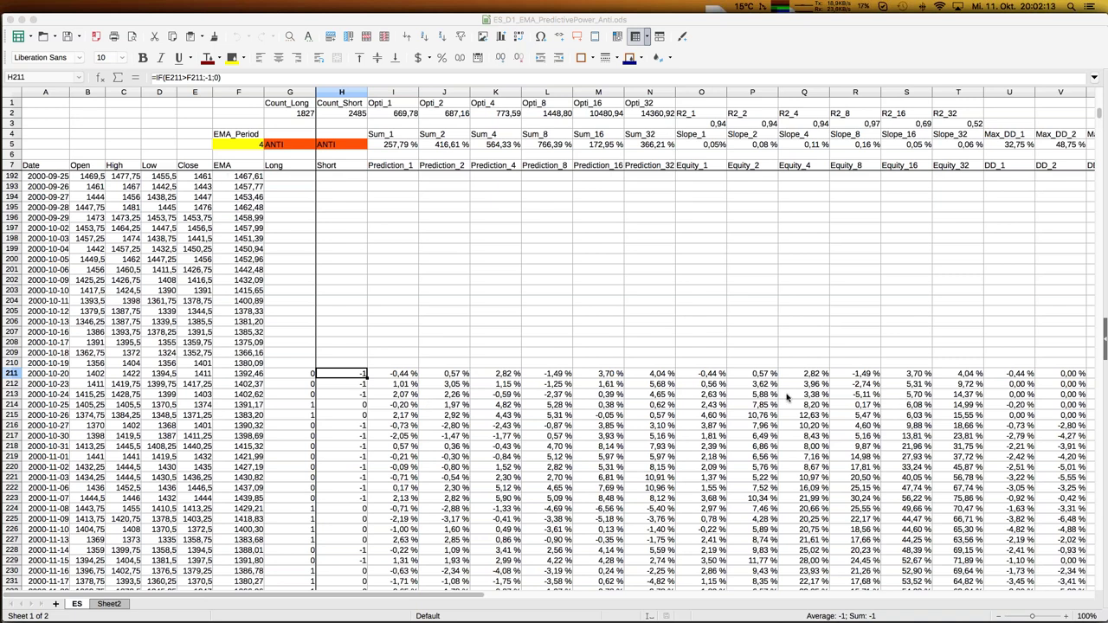
- Inspect the EMA formula in F207 of the ES sheet and the most recent closing prices at the end of the Close column
click(223, 335)
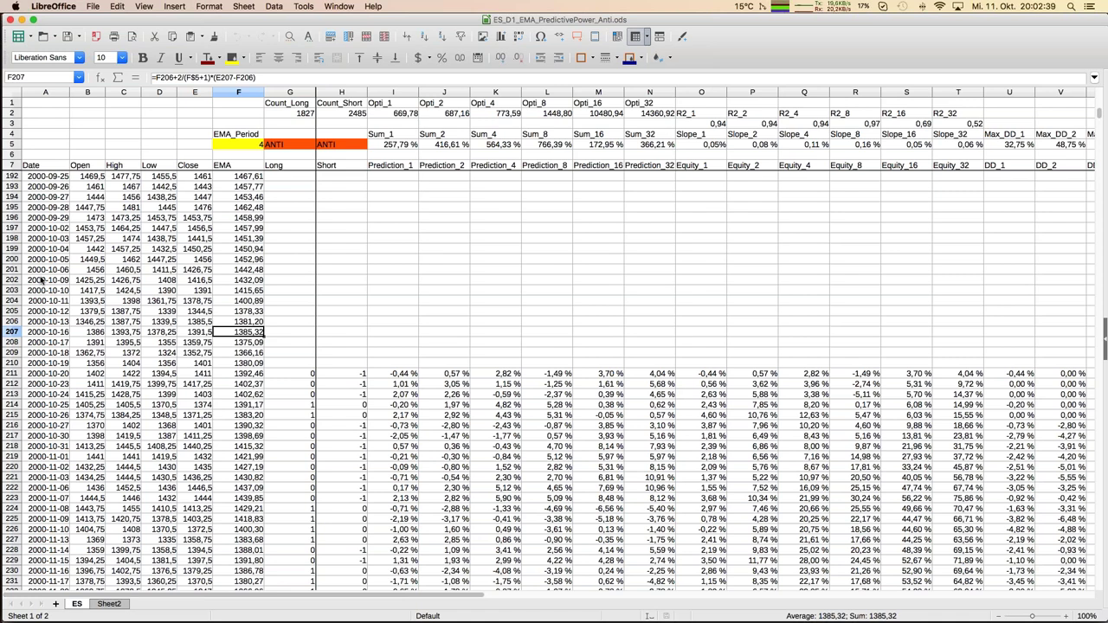
key(Left)
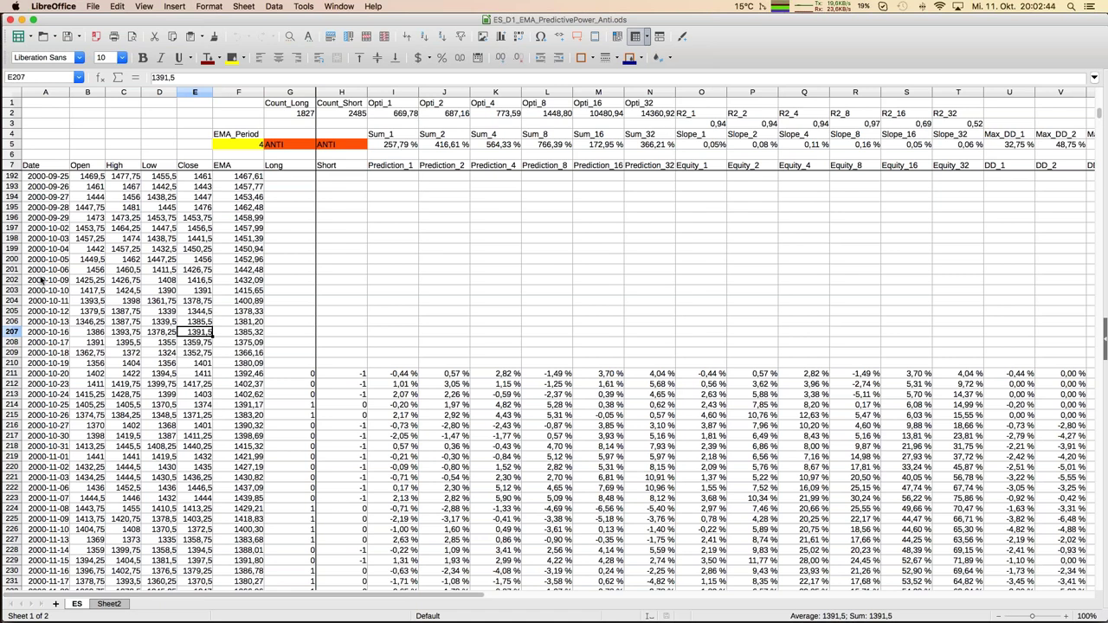
key(super+Down)
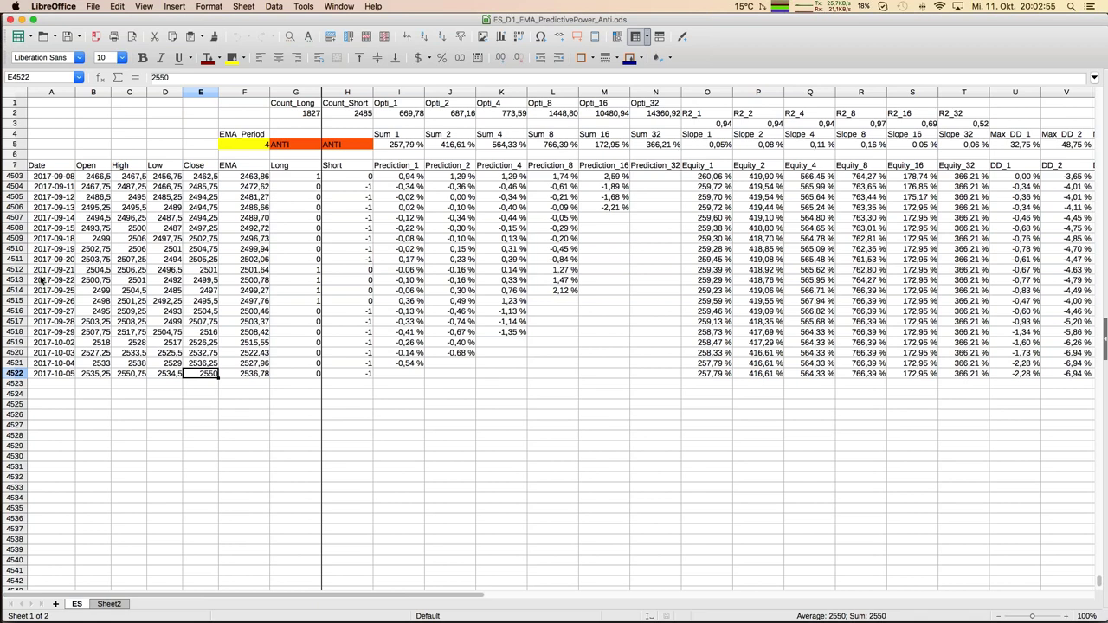
key(Up)
key(Up)
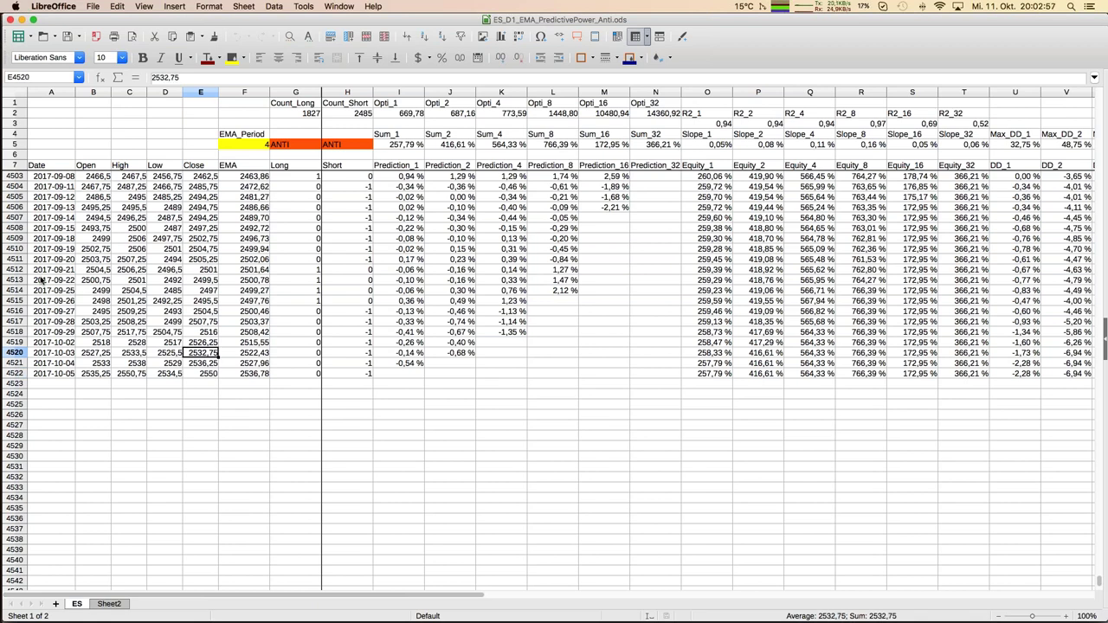
- Return to the start of the Close column and move down the ES sheet to view the price chart and the equity curves
key(ctrl+Up)
key(Down)
key(Down)
key(Down)
key(Down)
key(Down)
key(Down)
key(Down)
key(Down)
key(Down)
key(Down)
key(Down)
key(Down)
key(Down)
key(Down)
key(Down)
key(Down)
key(Down)
key(Down)
key(Down)
key(Down)
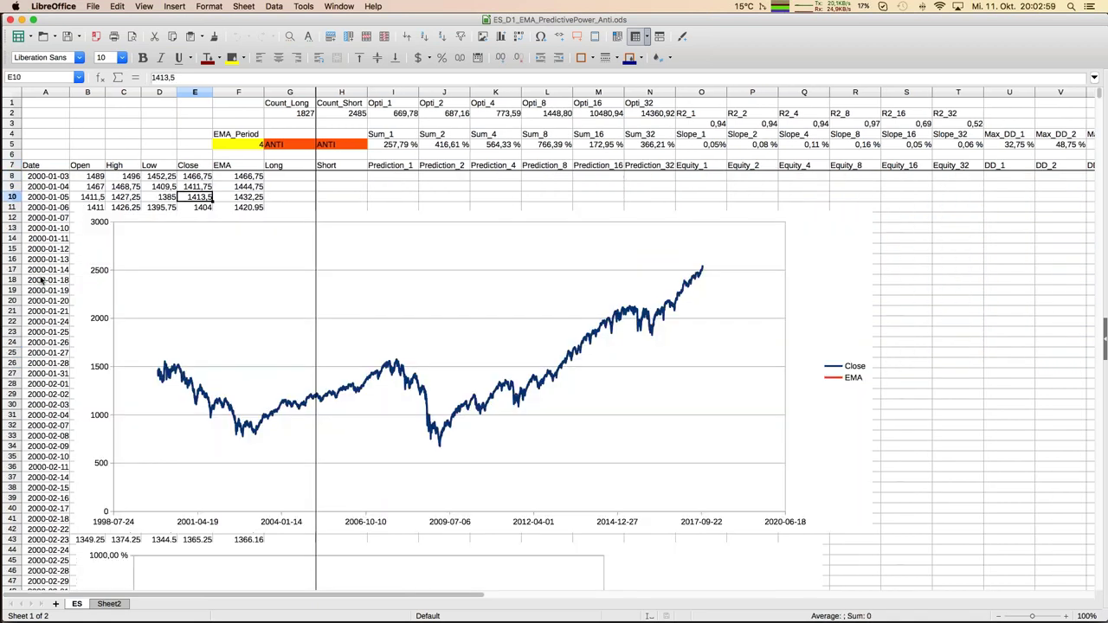
key(Down)
key(Down)
key(Down)
key(Down)
key(Down)
key(Down)
key(Down)
key(Down)
key(Down)
key(Down)
key(Down)
key(Down)
key(Down)
key(Down)
key(Down)
key(Down)
key(Down)
key(Down)
key(Down)
key(Down)
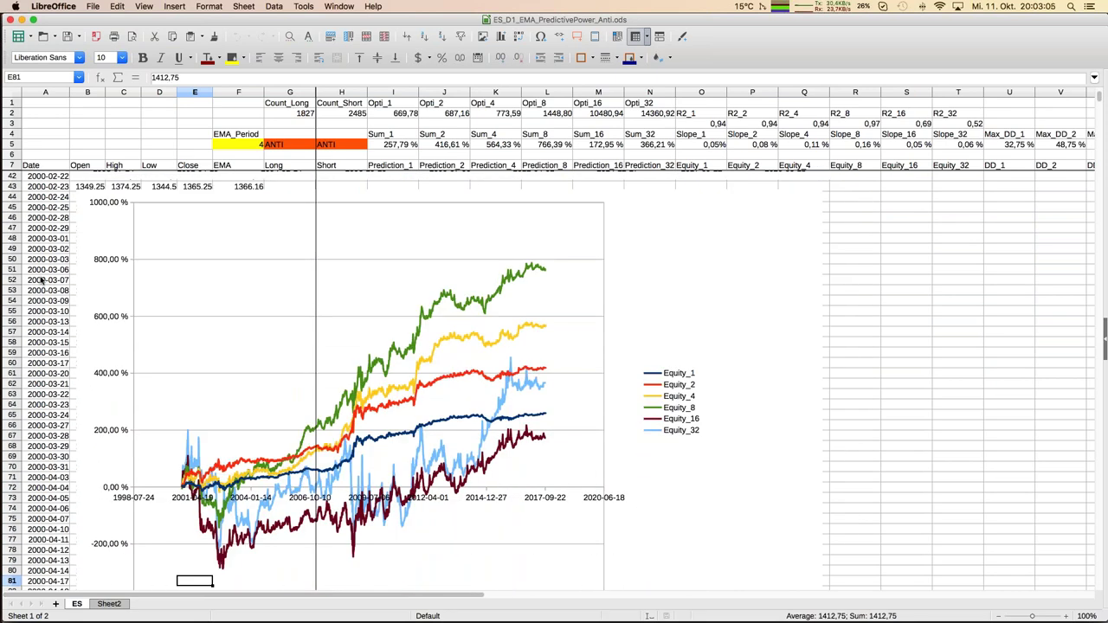
- Switch to the JFD_Brokers_Webinar_VorhersagekraftIndikatoren_GE_20171011.odp presentation and show the "In a nutshell ;)" summary on slide 8
mouse_move(2, 359)
click(340, 6)
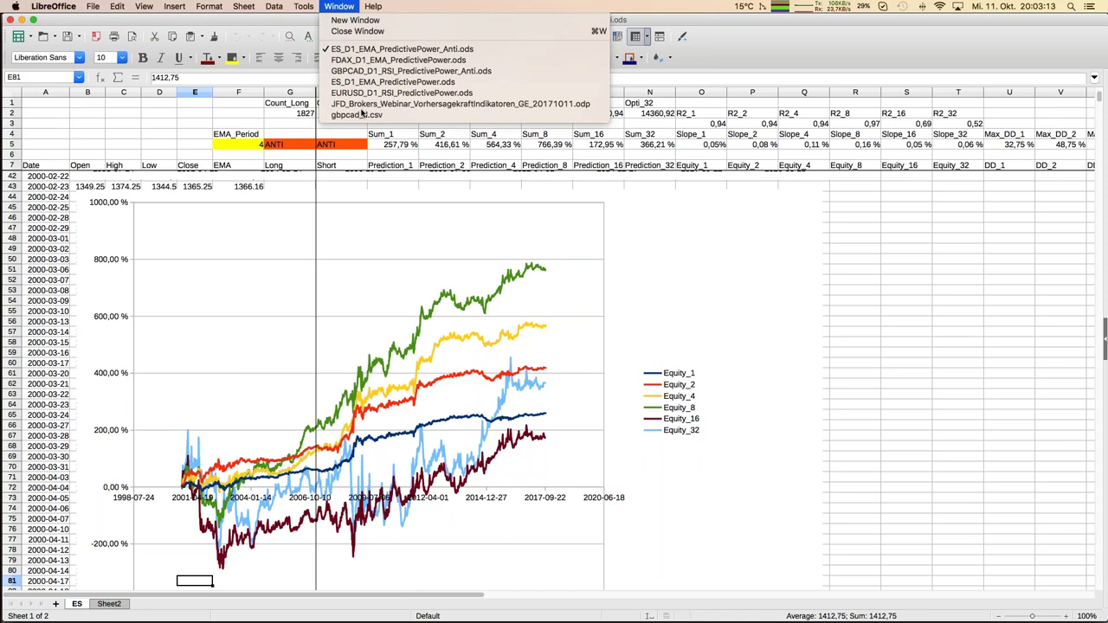
click(340, 7)
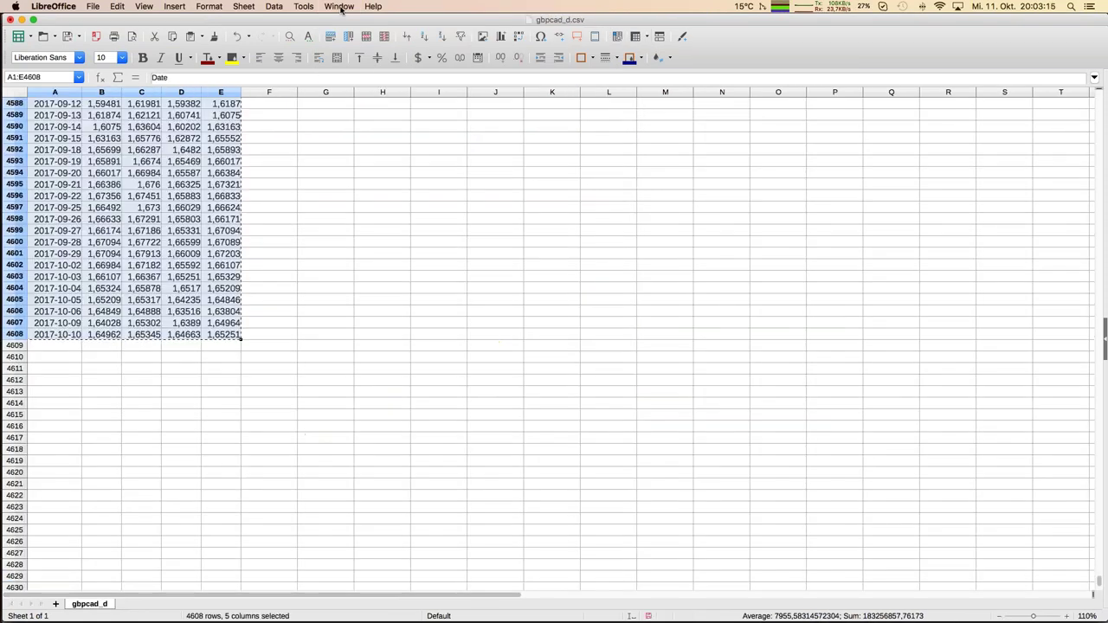
click(339, 7)
click(349, 103)
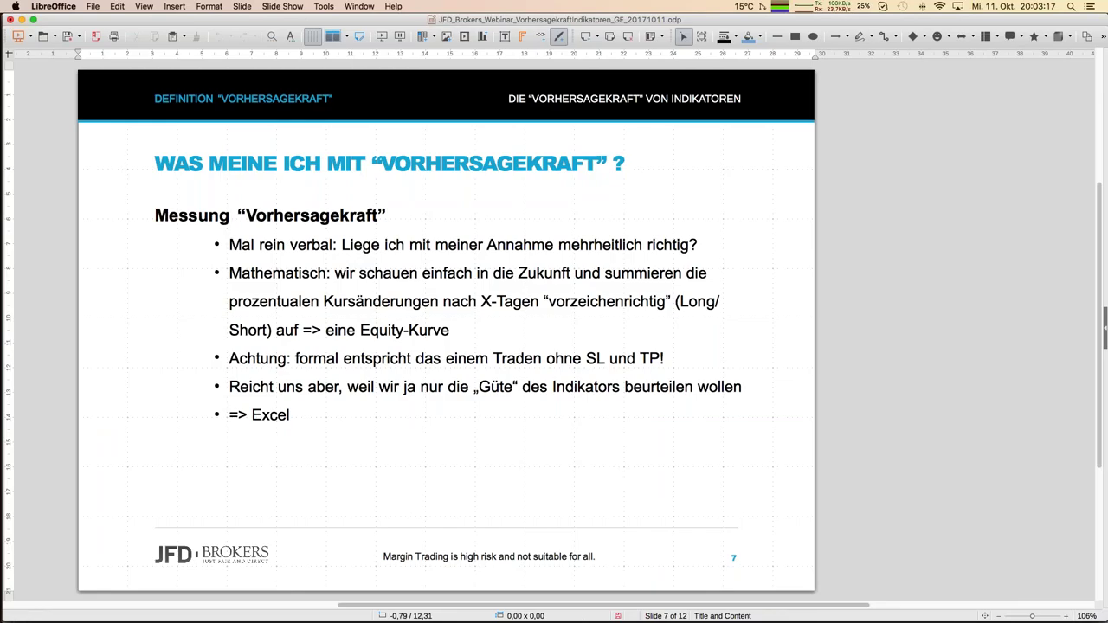
key(Page_Down)
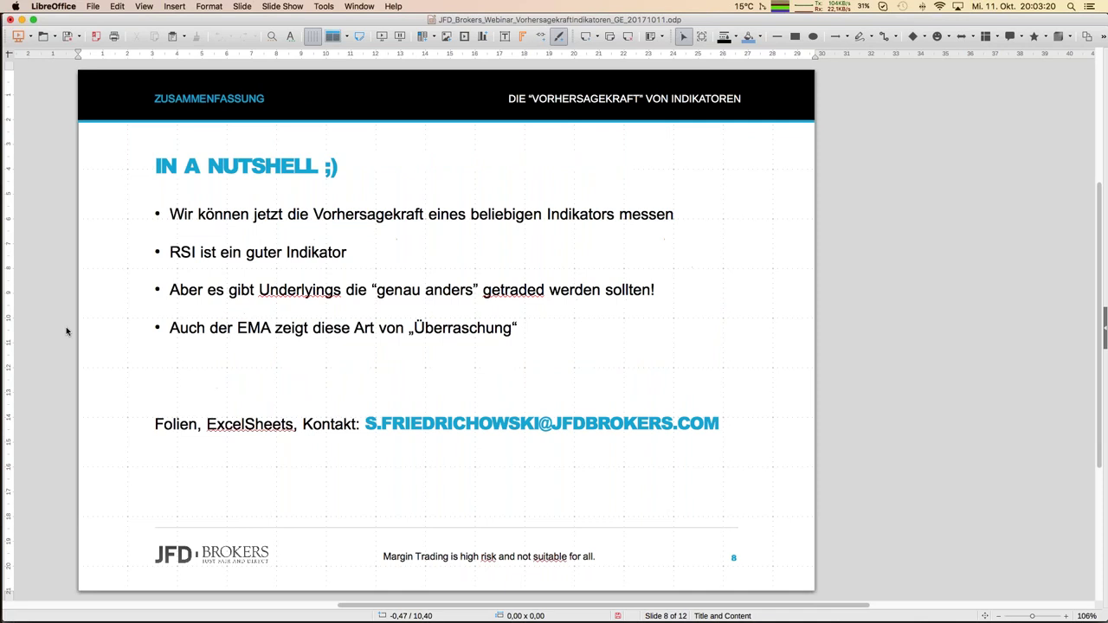